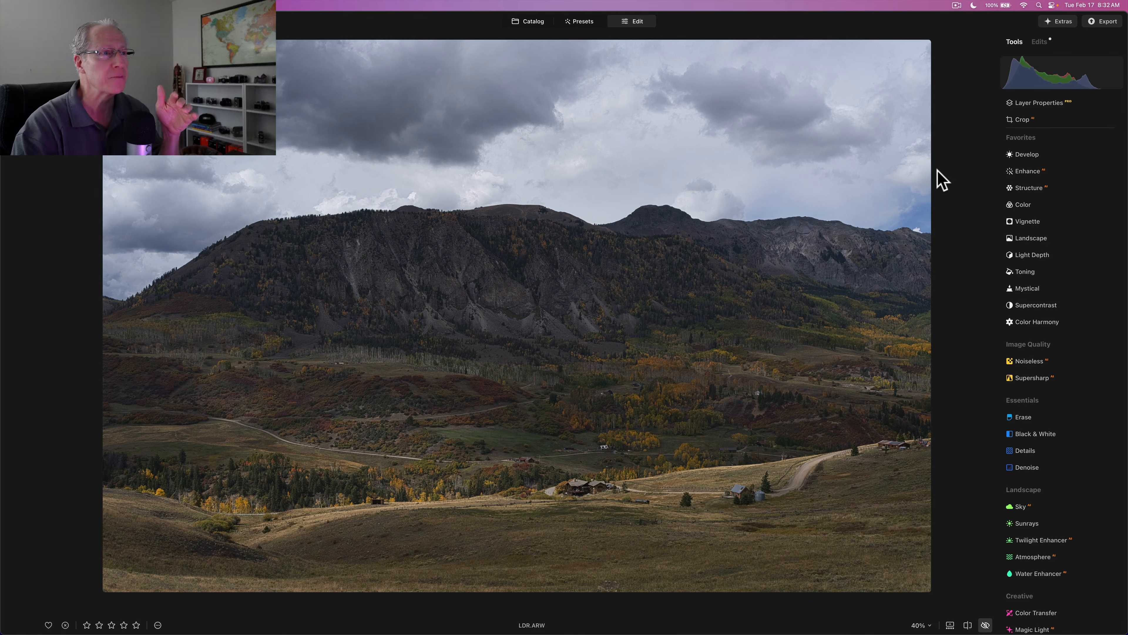
Compare the landscape photo with and without its existing Develop, Noiseless and Supercontrast edits.
key(backslash)
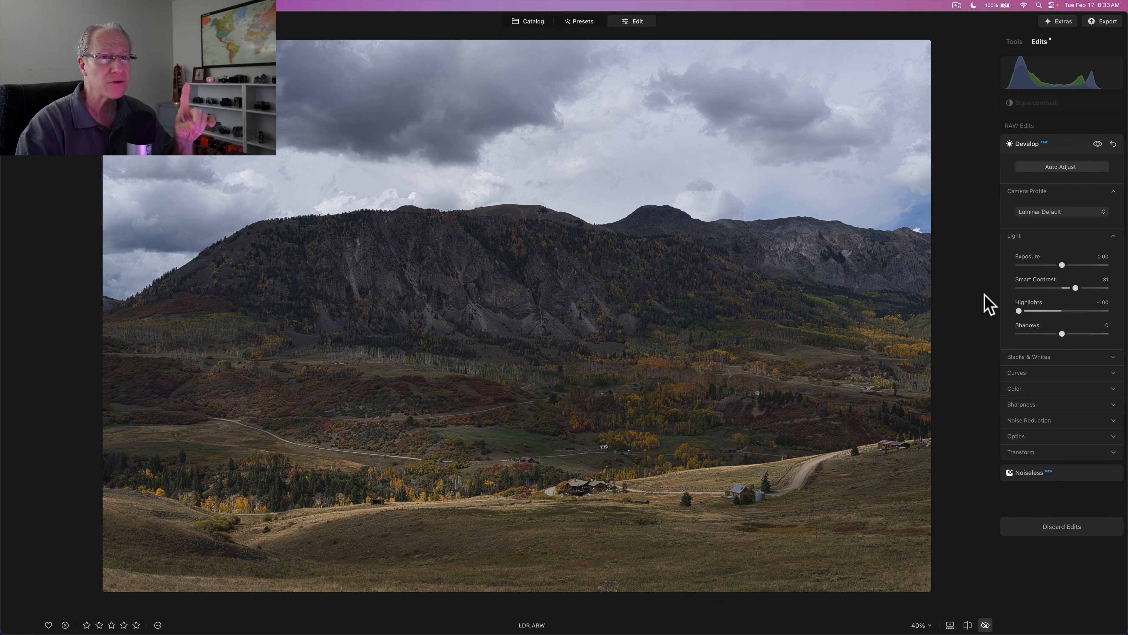
key(backslash)
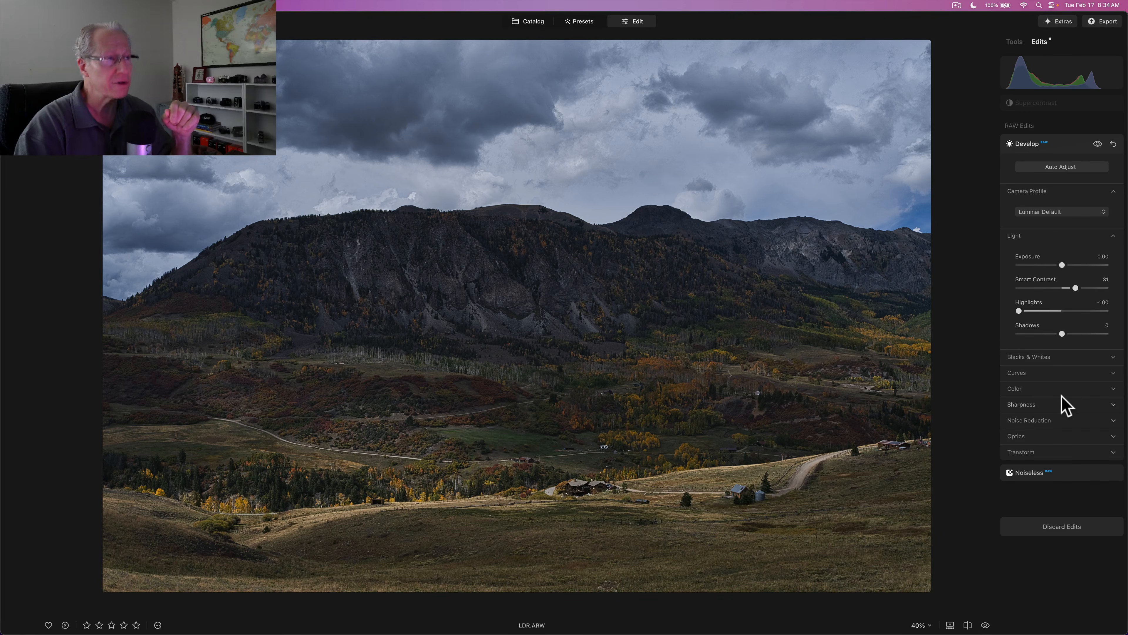
key(backslash)
key(backslash)
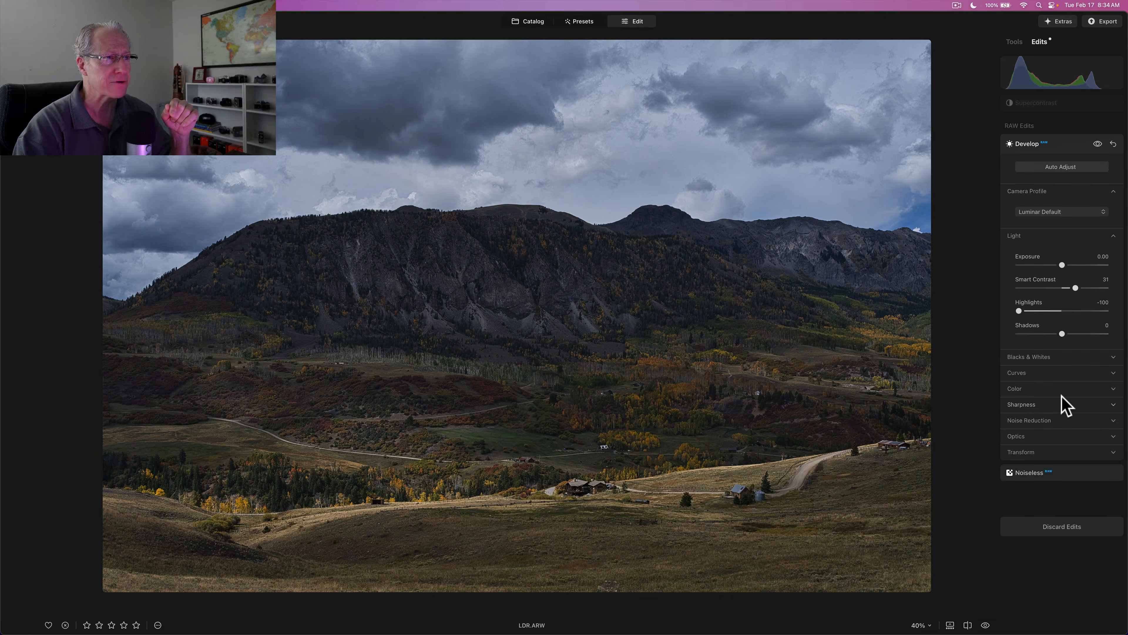
Review the Supercontrast settings, toggle that edit's effect, and compare the original photo with the edited version.
click(1098, 103)
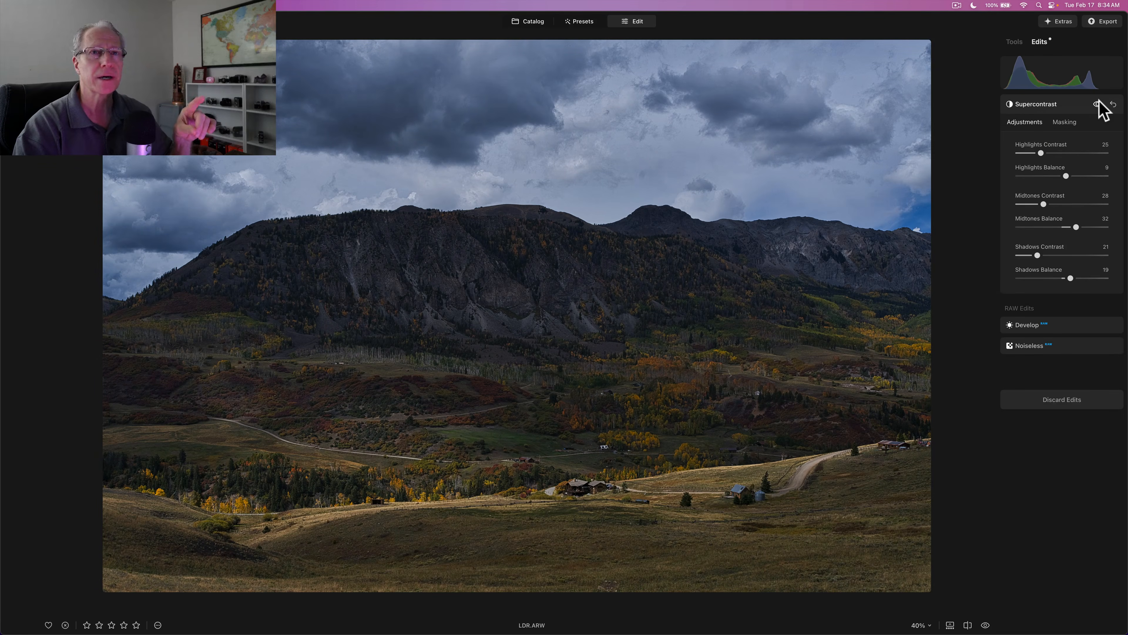
click(1099, 103)
click(1098, 104)
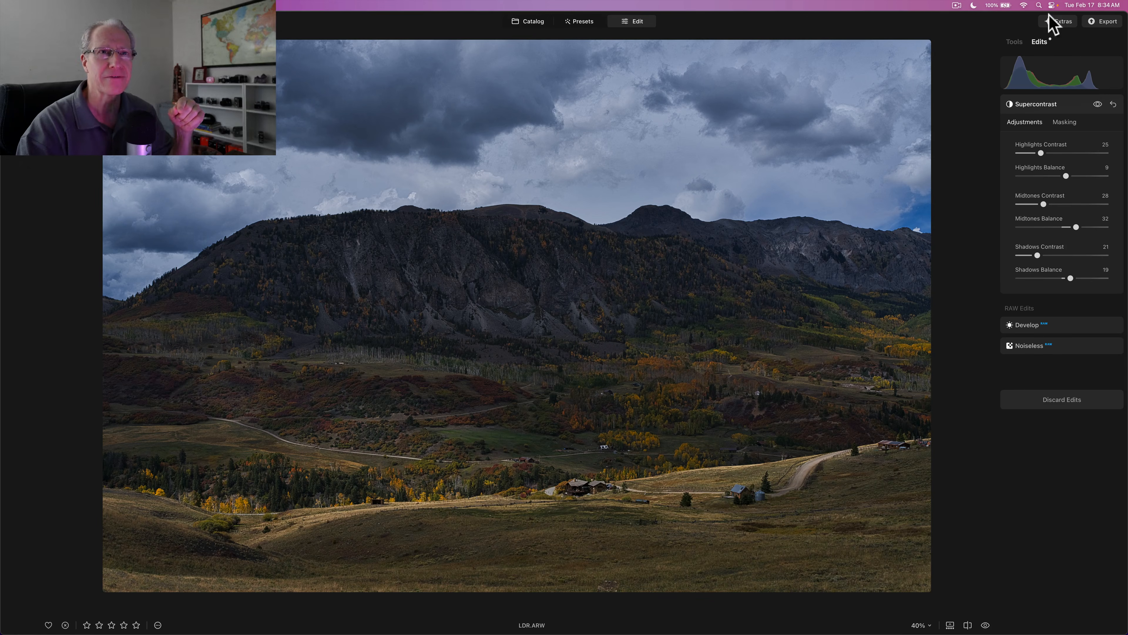
click(1017, 42)
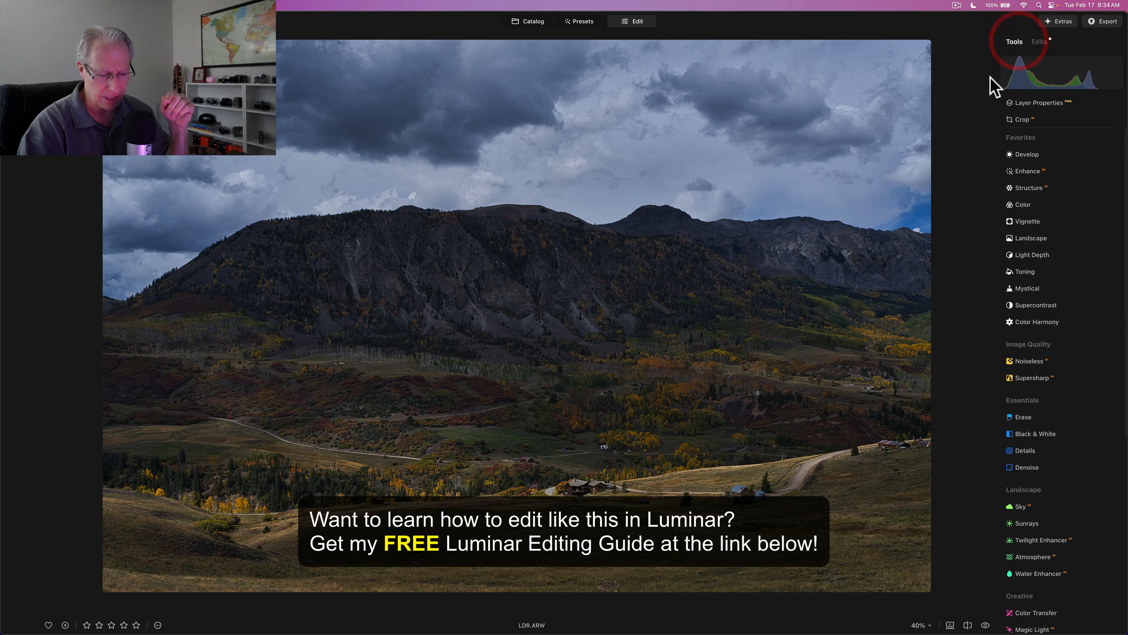
key(backslash)
key(backslash)
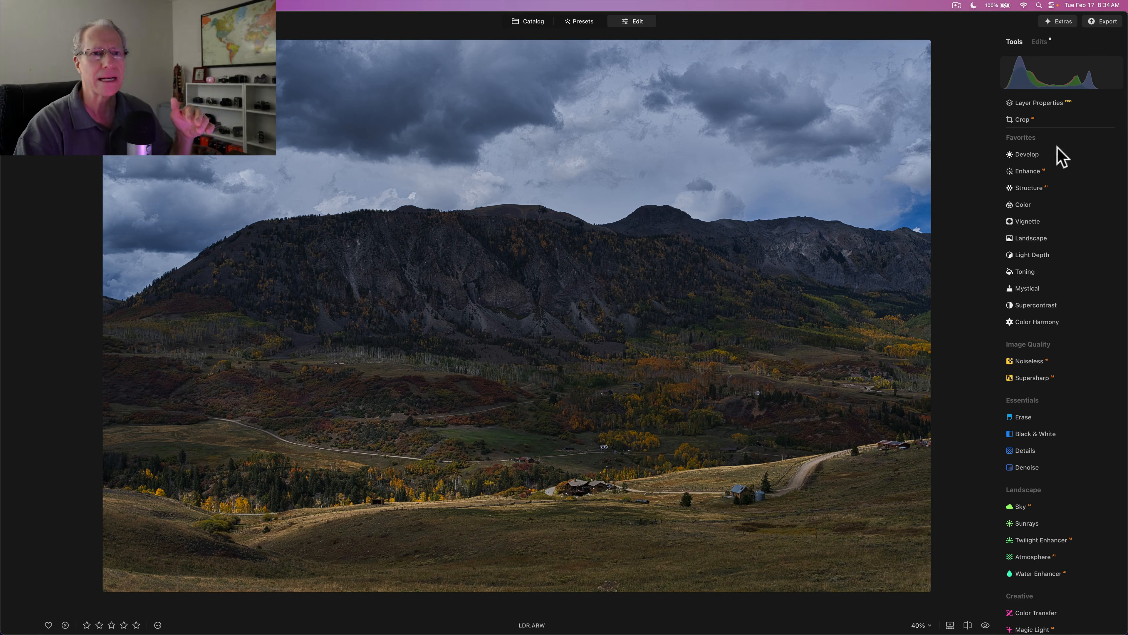
Apply Light Depth with Amount 30 and extend its lit depth zone from the foreground back across the valley and mountain.
click(1036, 249)
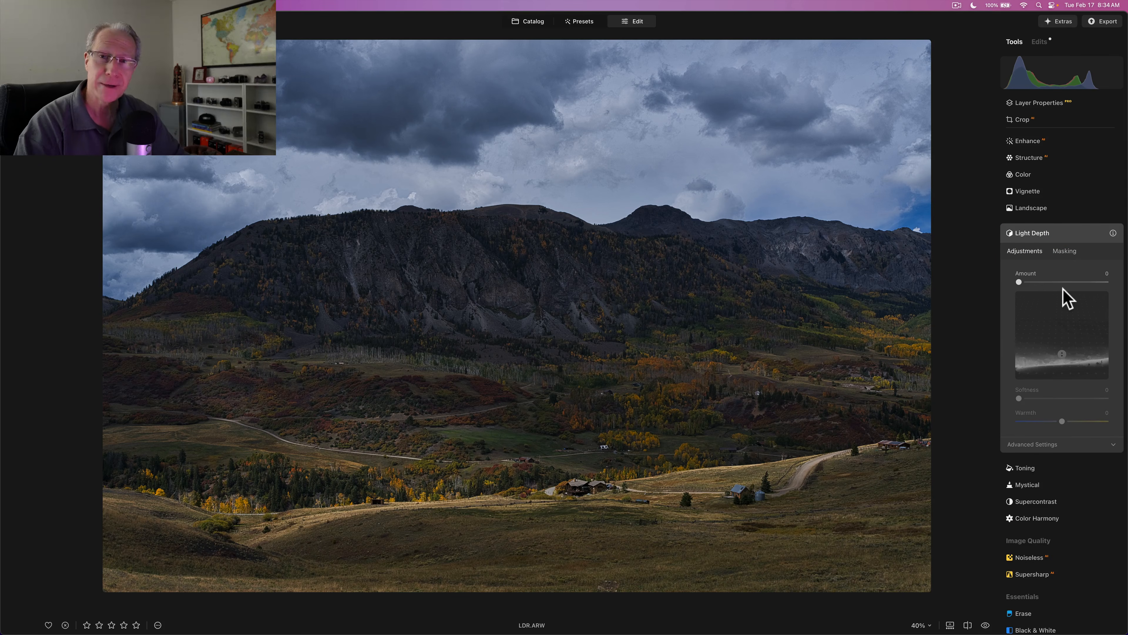
click(1046, 281)
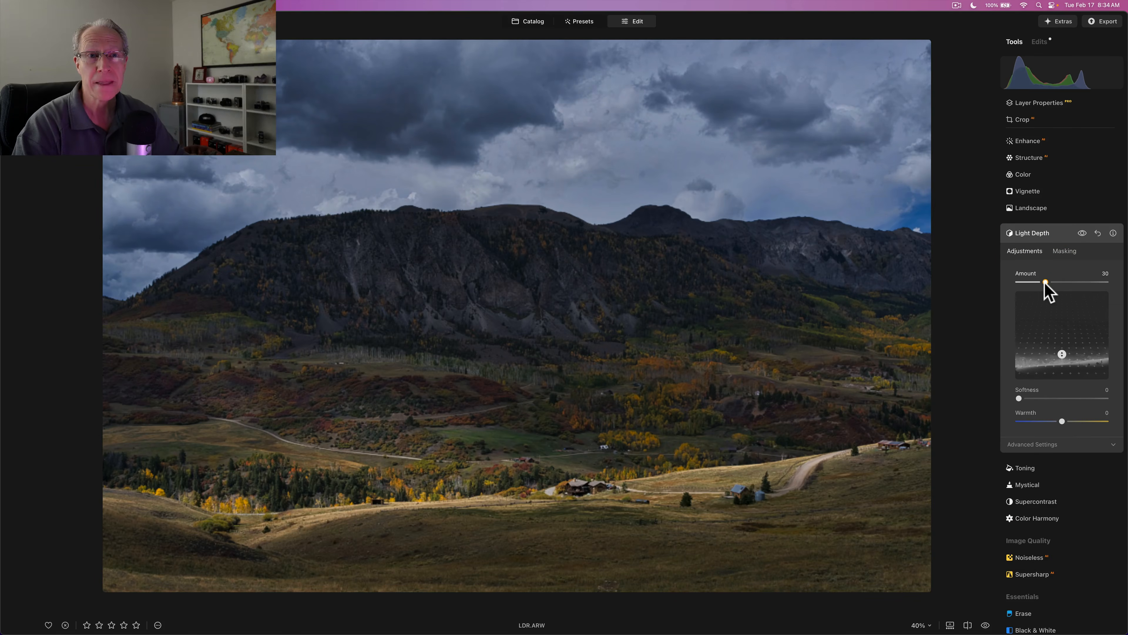
click(1046, 282)
mouse_move(1056, 346)
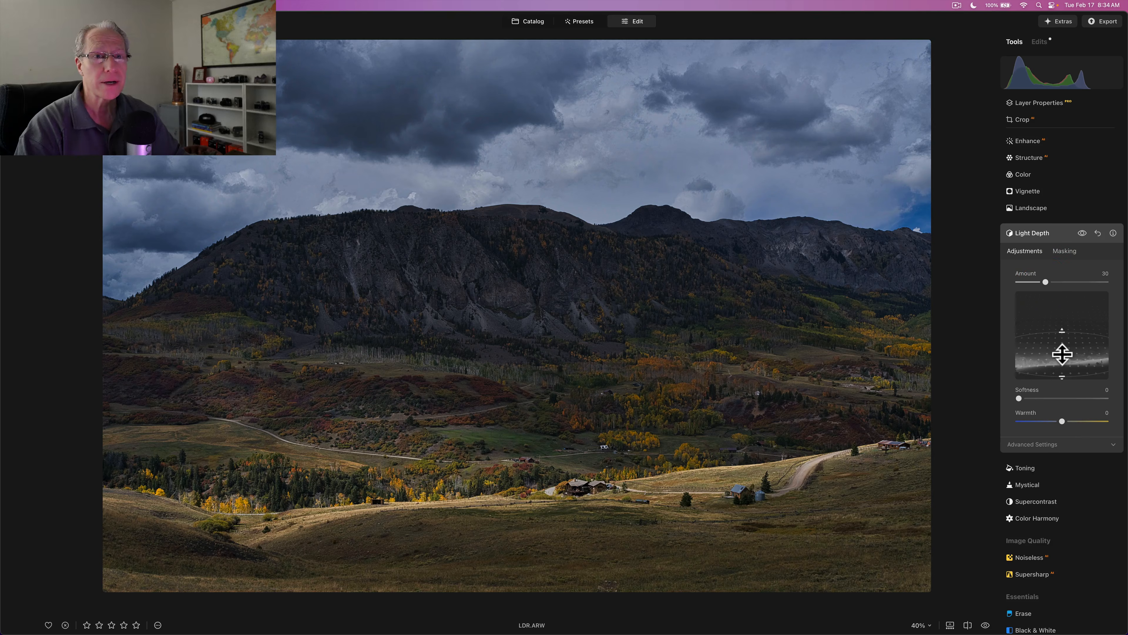
drag(1064, 352, 1063, 296)
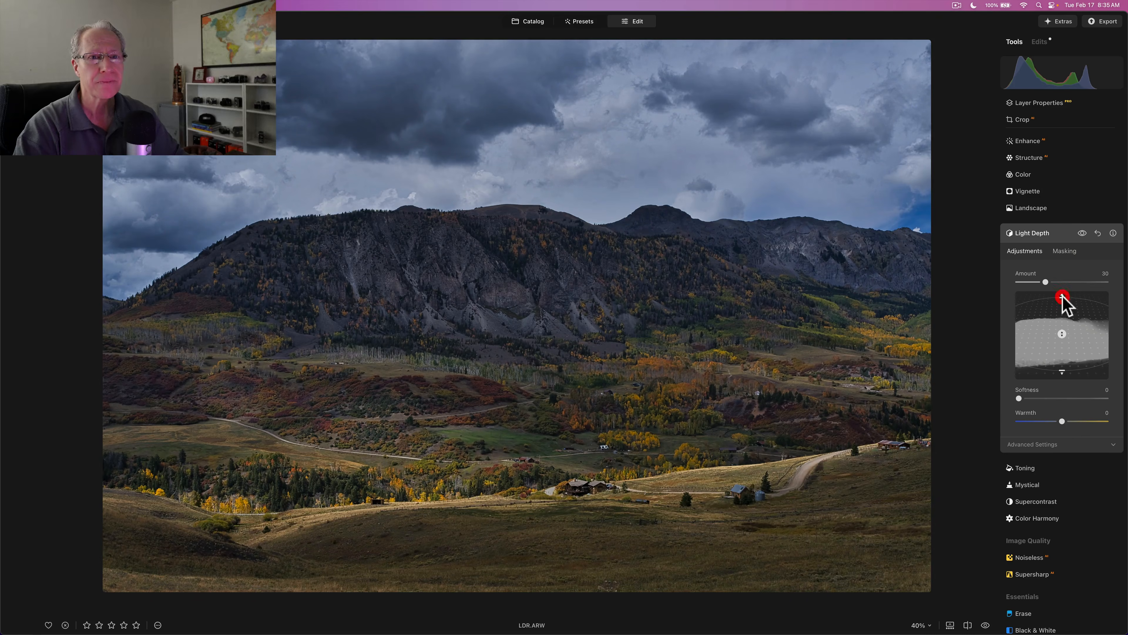
drag(1064, 335, 1064, 334)
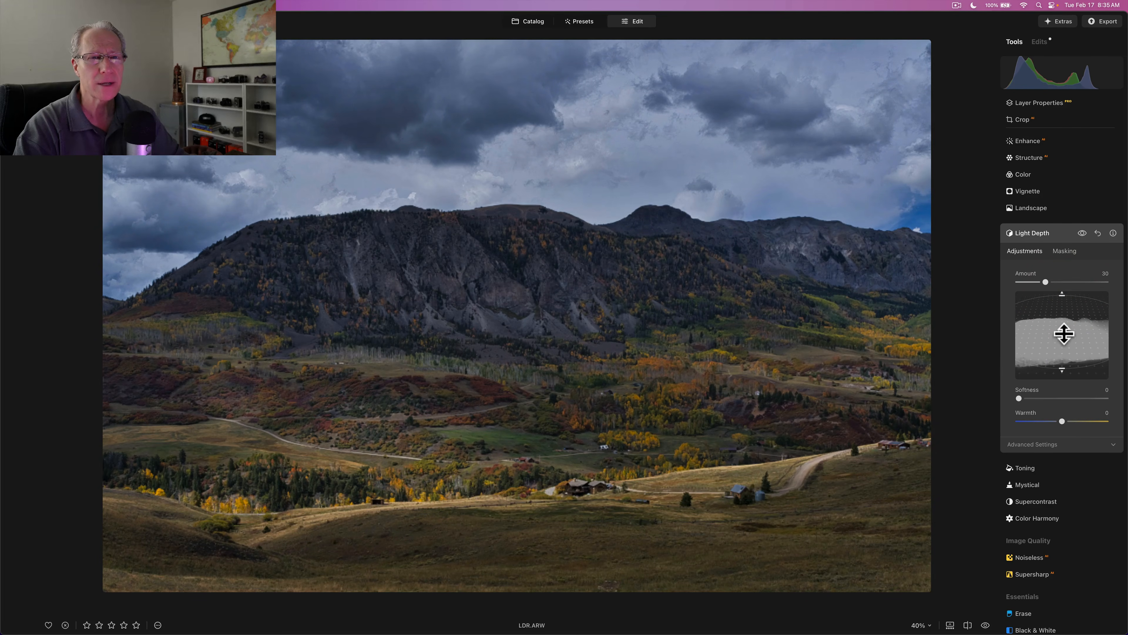
click(1064, 334)
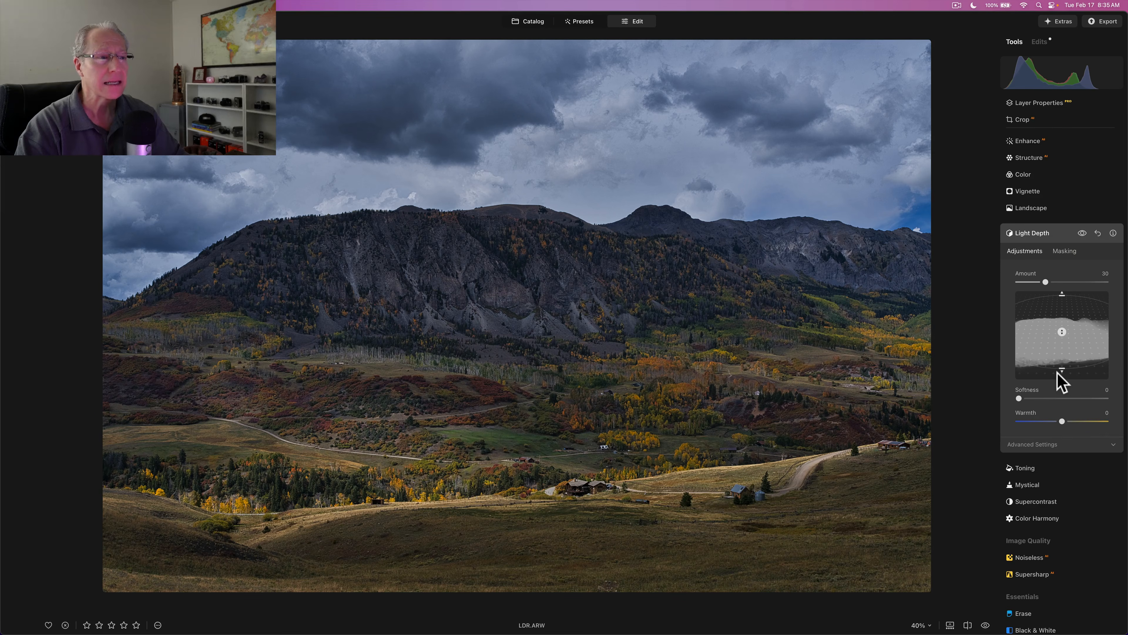
Set Light Depth Softness to 19 and Warmth to 30, and compare the photo with and without the effect.
click(1034, 399)
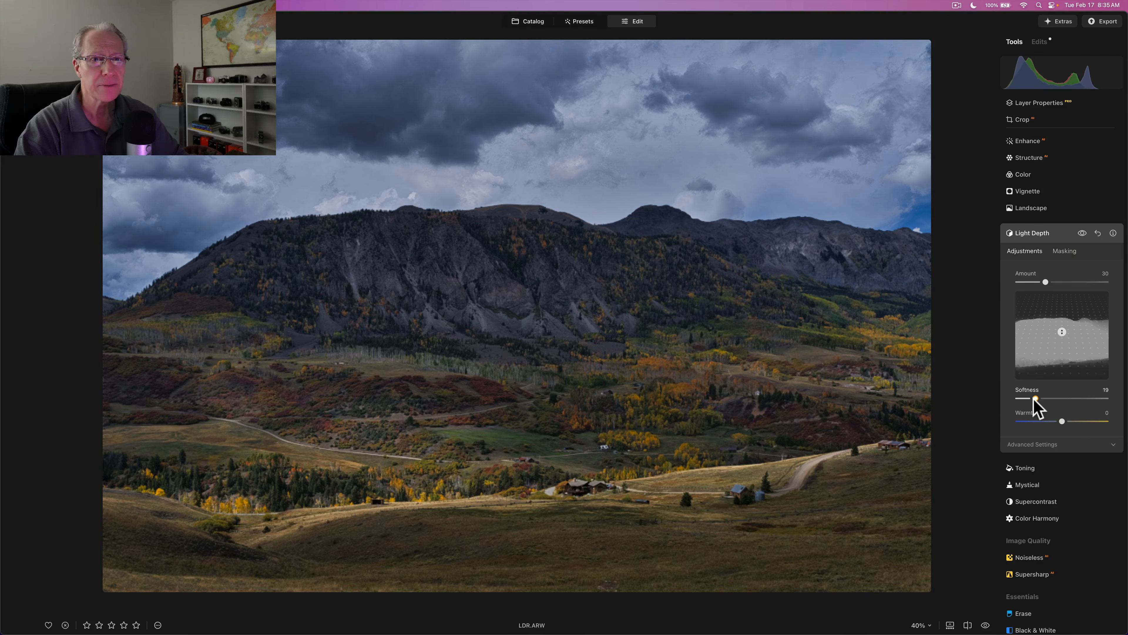
drag(1063, 422, 1076, 421)
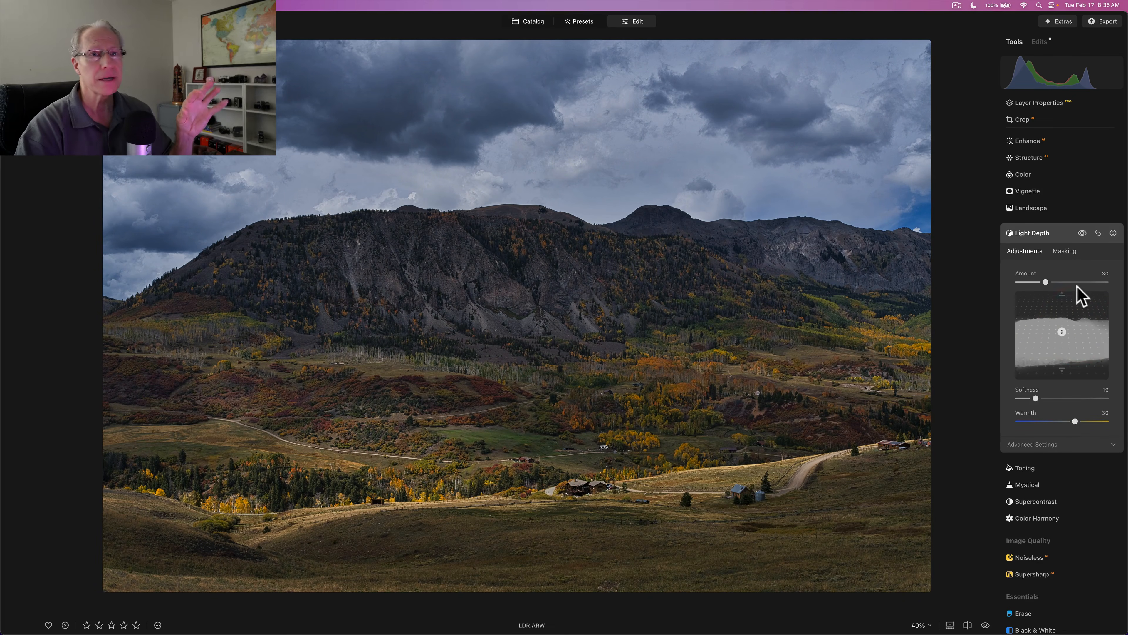
click(1082, 233)
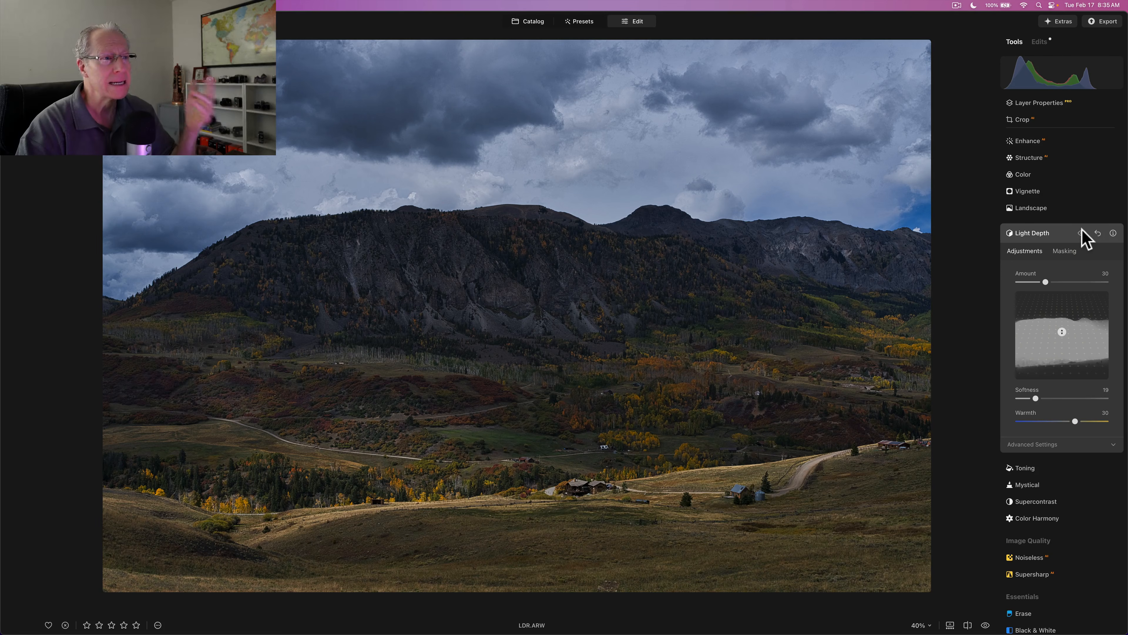
click(1081, 233)
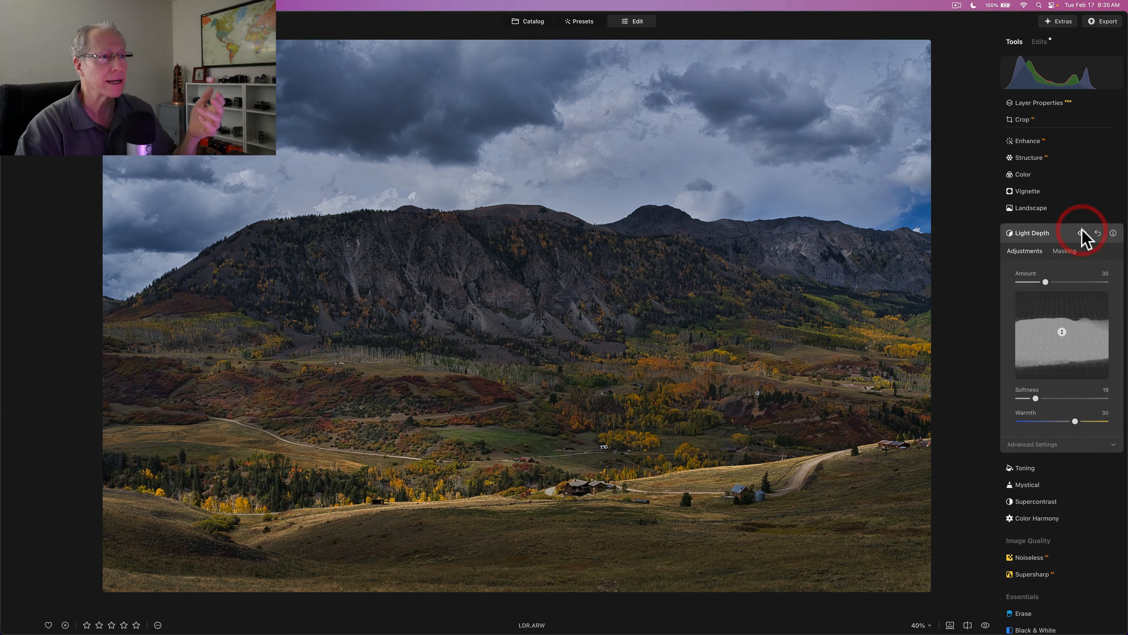
Set Light Depth Brightness Near to -71, Warmth Near to -22, Brightness Far to -57 and Warmth Far to -31, and check the effect.
click(1054, 446)
scroll(1057, 457, down, 2)
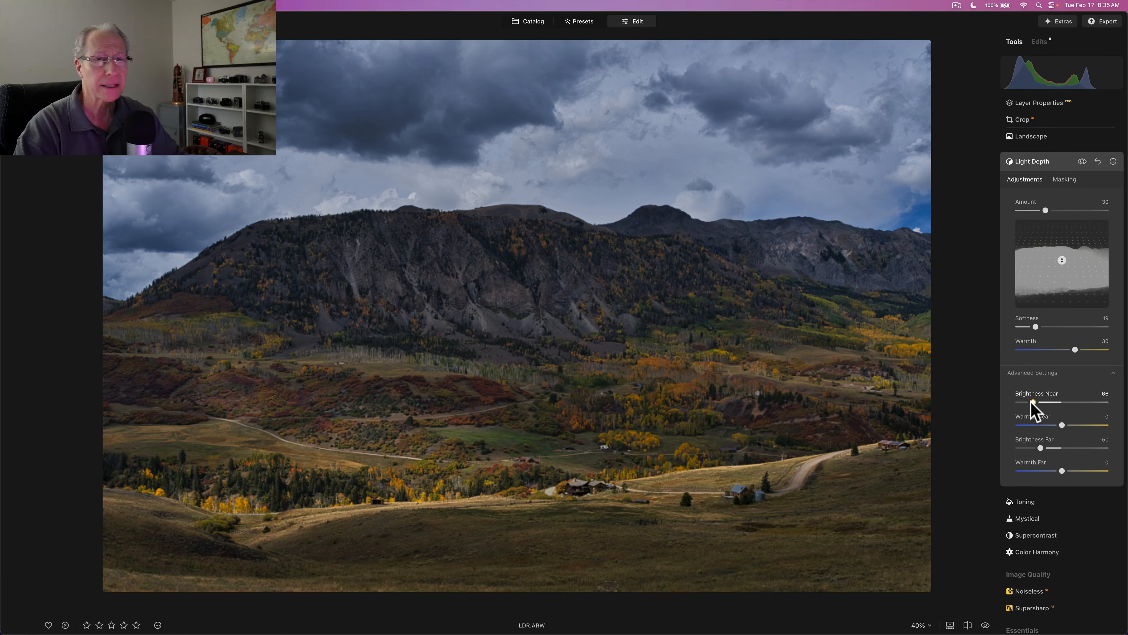
drag(1032, 402, 1031, 402)
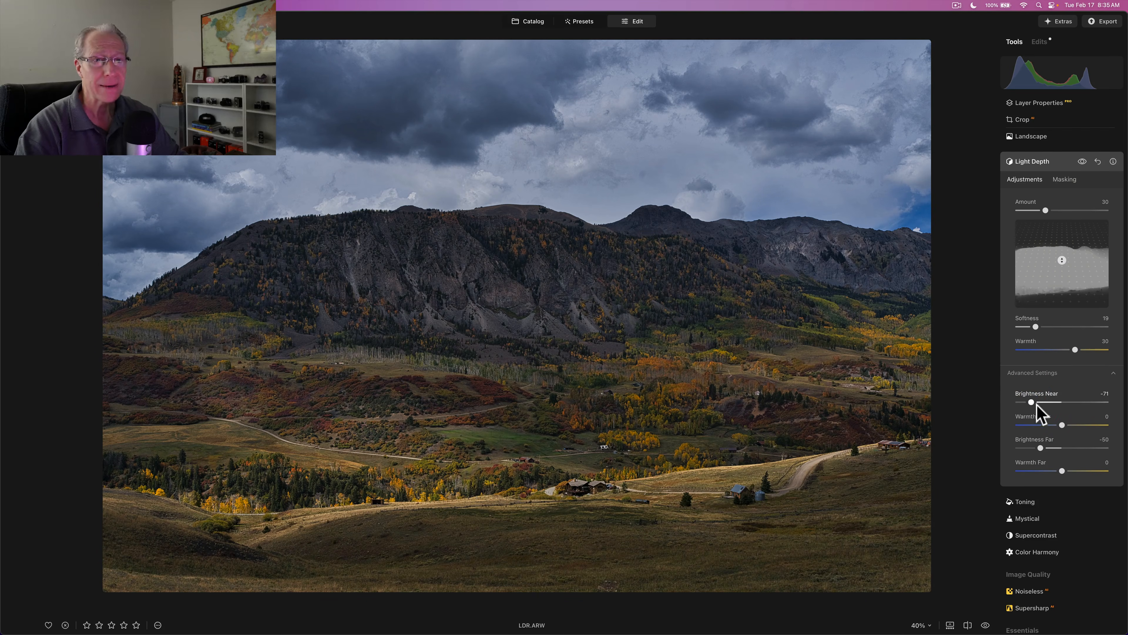
drag(1045, 424, 1049, 425)
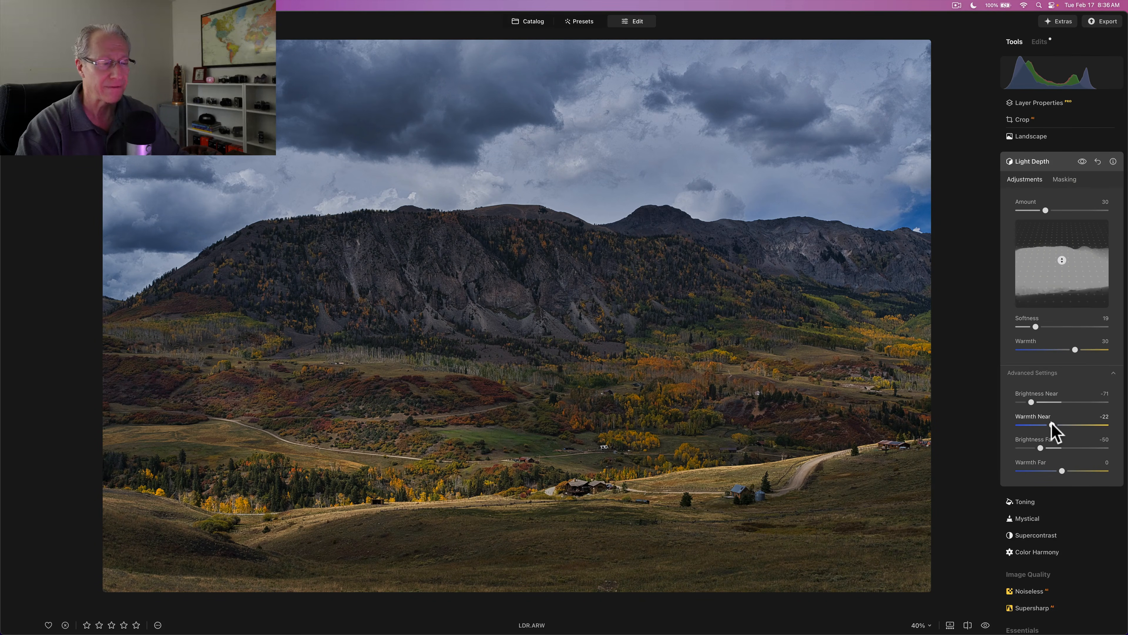
drag(1043, 447, 1040, 446)
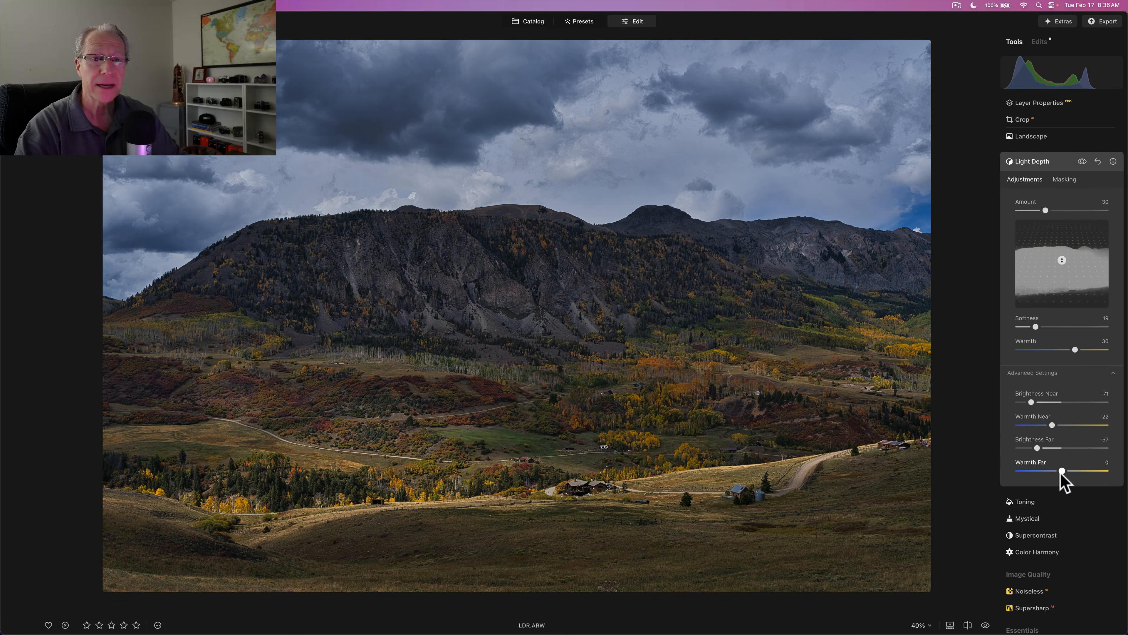
drag(1061, 472, 1047, 473)
click(1048, 472)
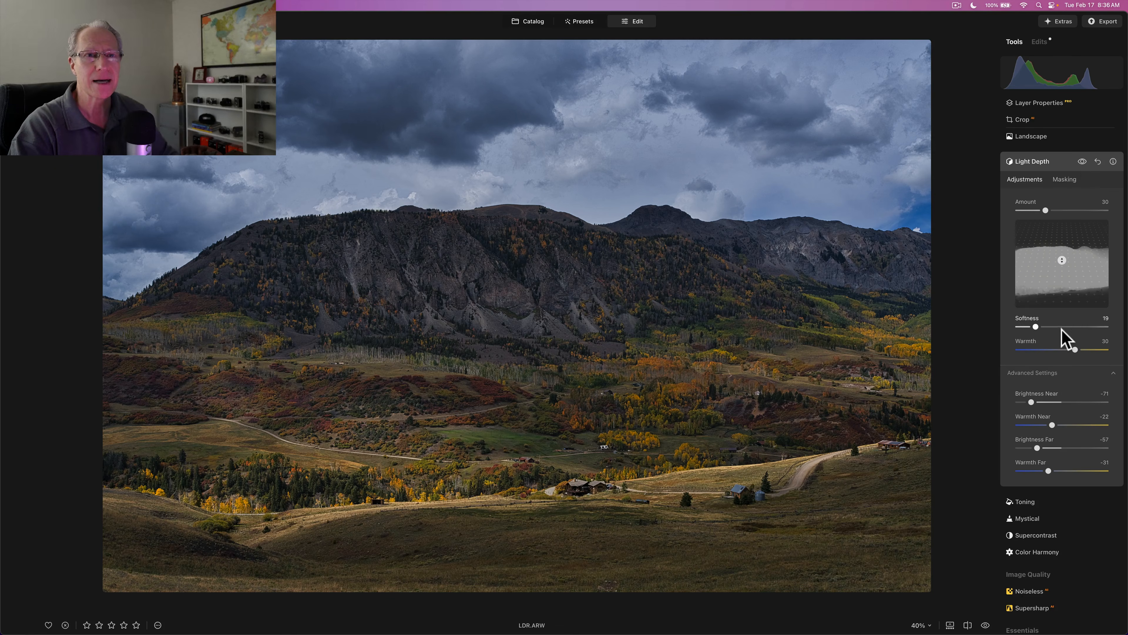
click(1083, 163)
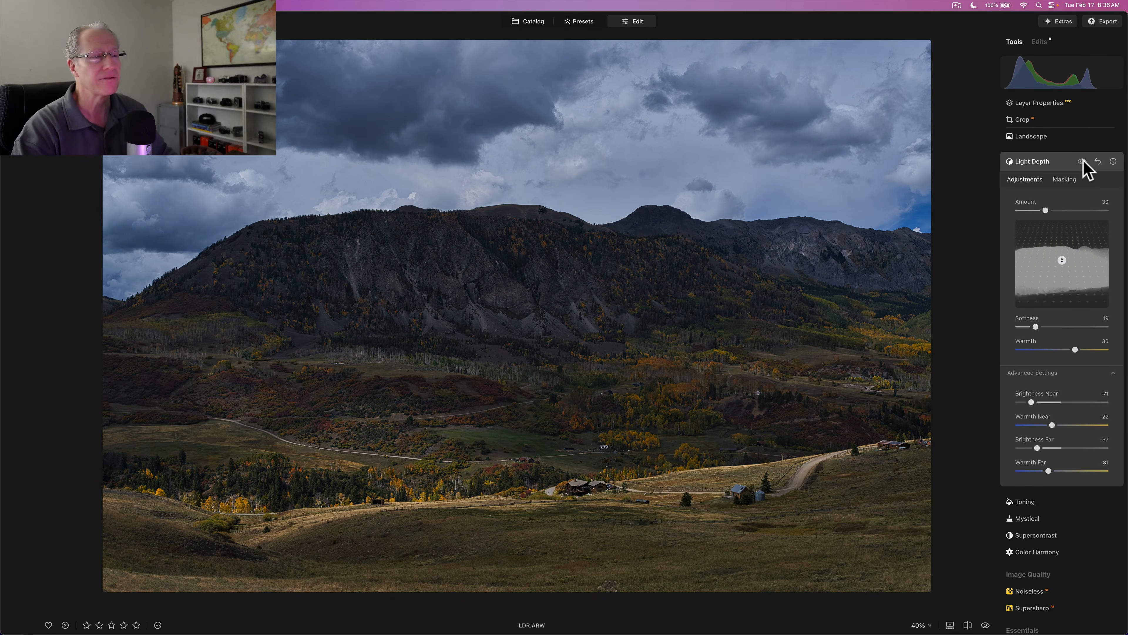
click(1082, 163)
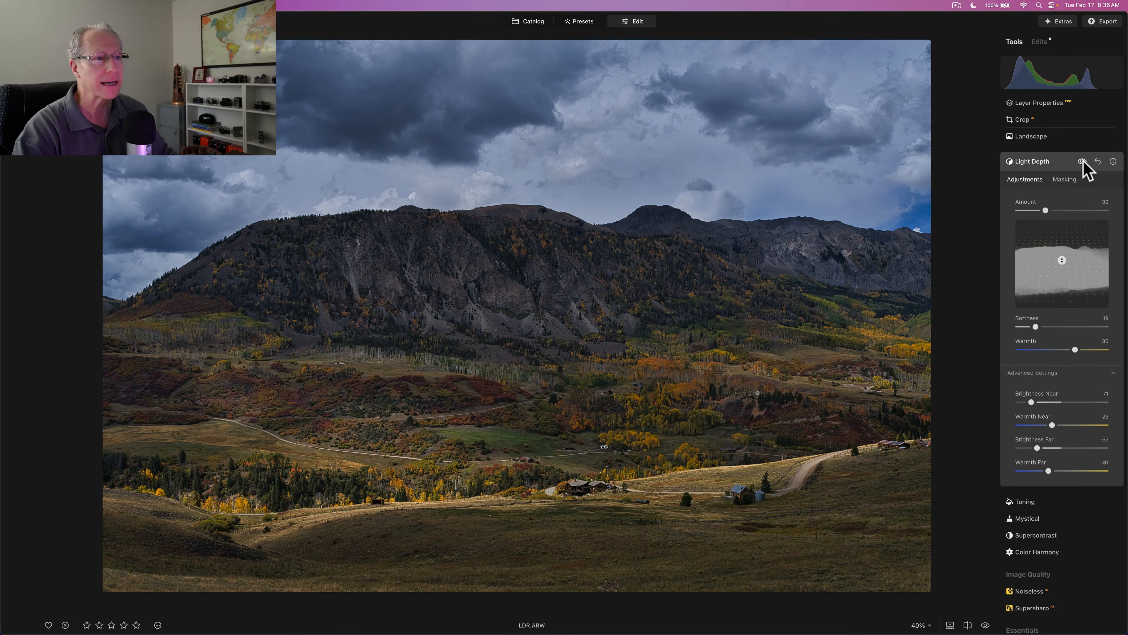
click(1082, 163)
click(1082, 163)
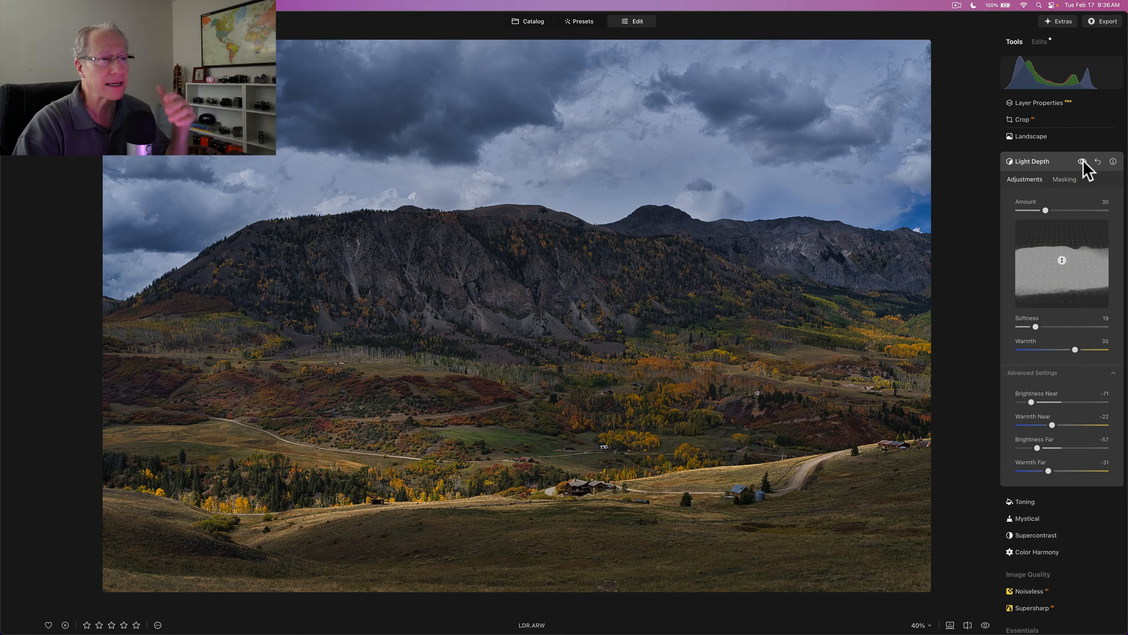
click(1049, 159)
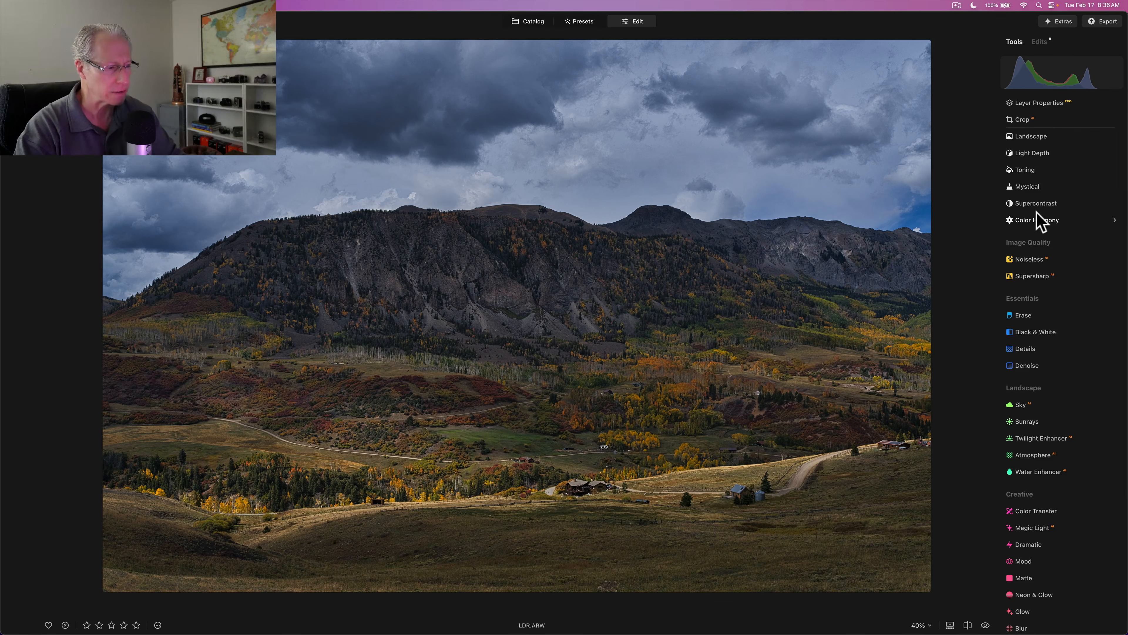
In the Color tool's HSL settings, shift the Orange hue to -20 and the Yellow hue to -15.
scroll(1038, 220, up, 3)
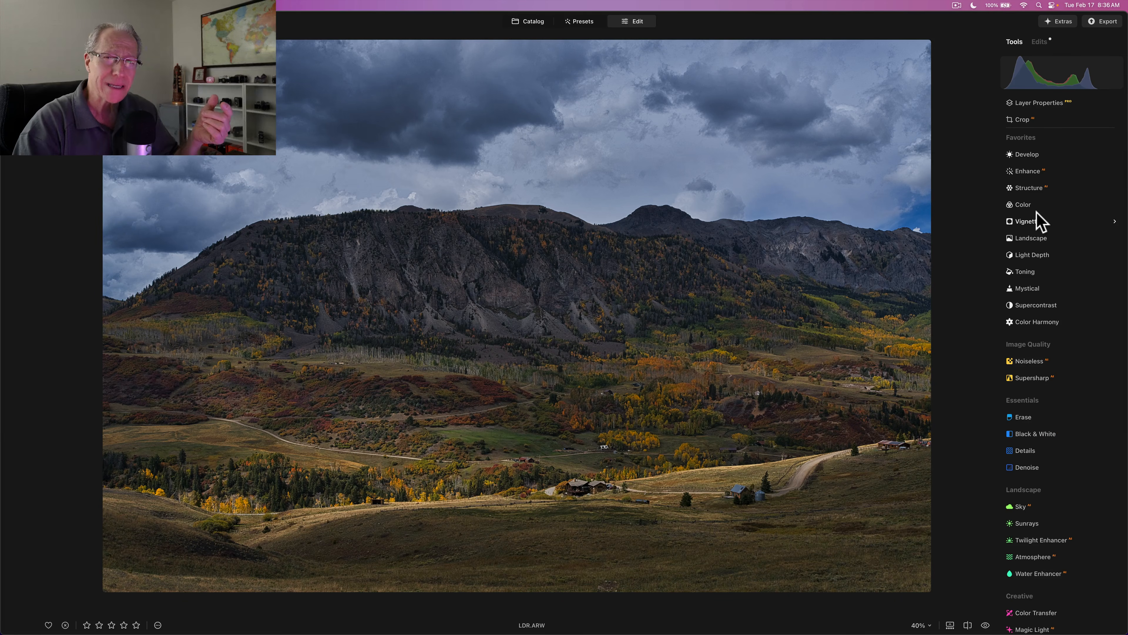
click(1024, 205)
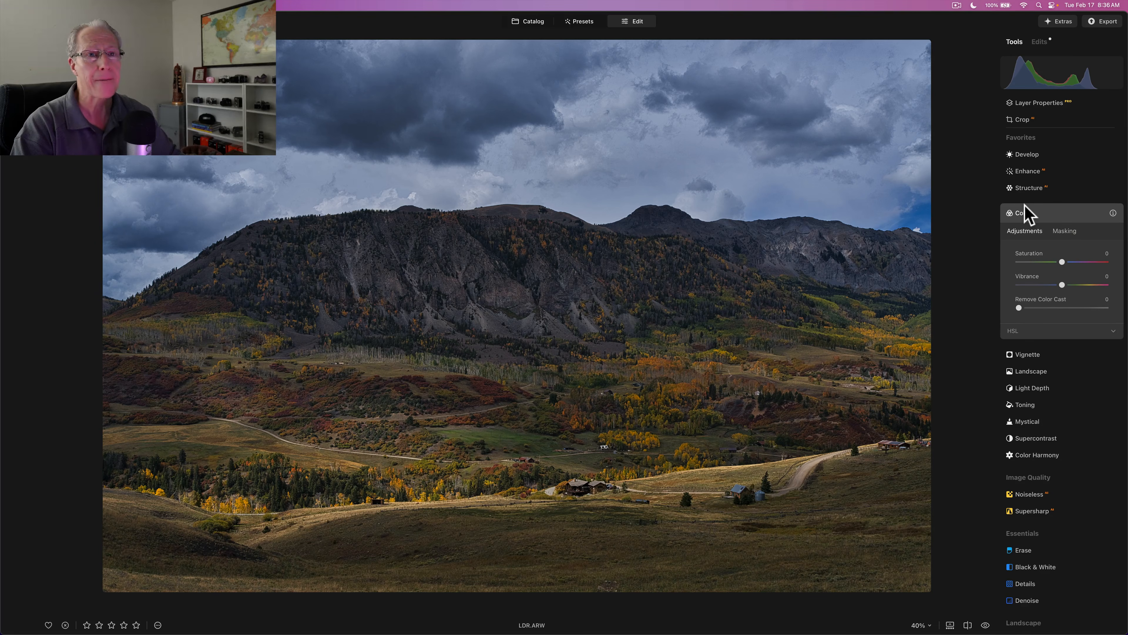
click(1023, 331)
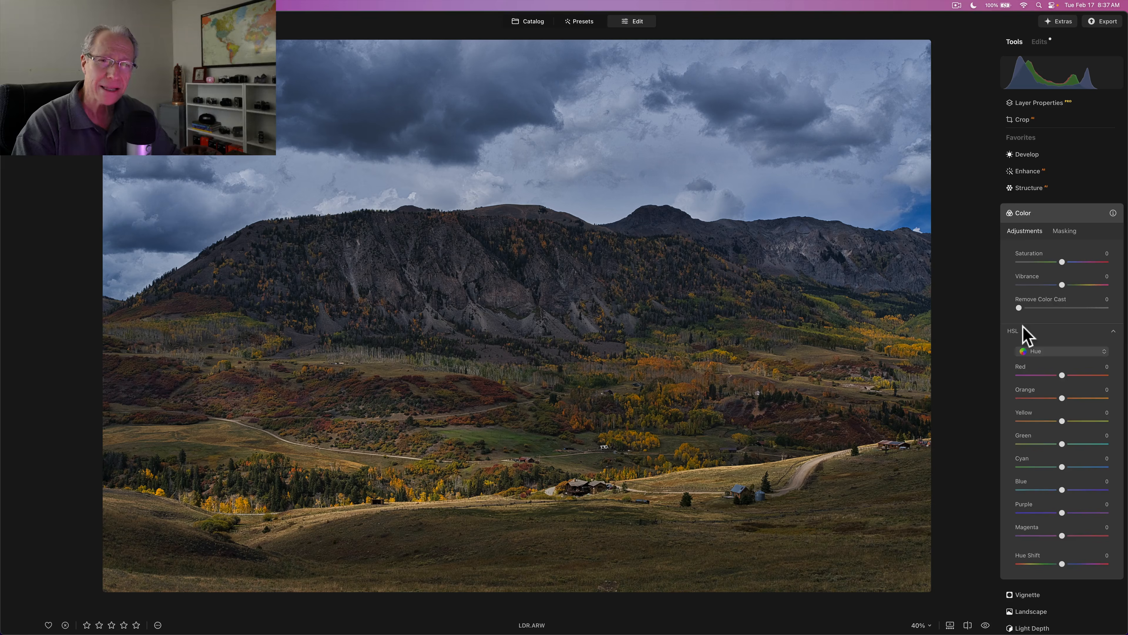
scroll(1022, 330, down, 5)
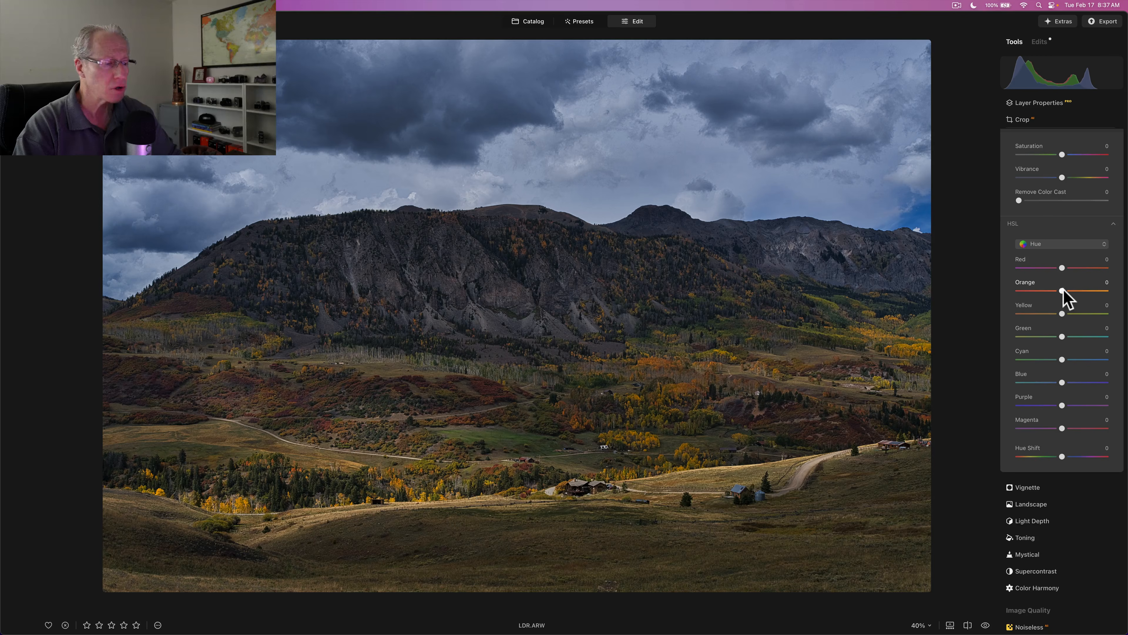
scroll(1063, 291, up, 2)
drag(1063, 322, 1053, 322)
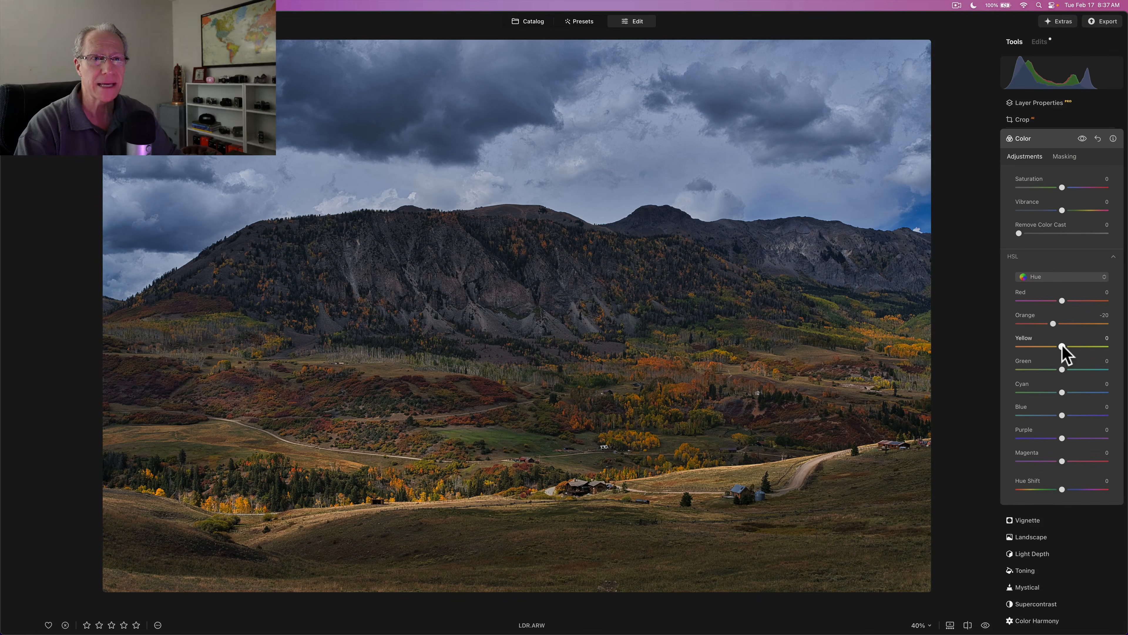
drag(1062, 346, 1056, 346)
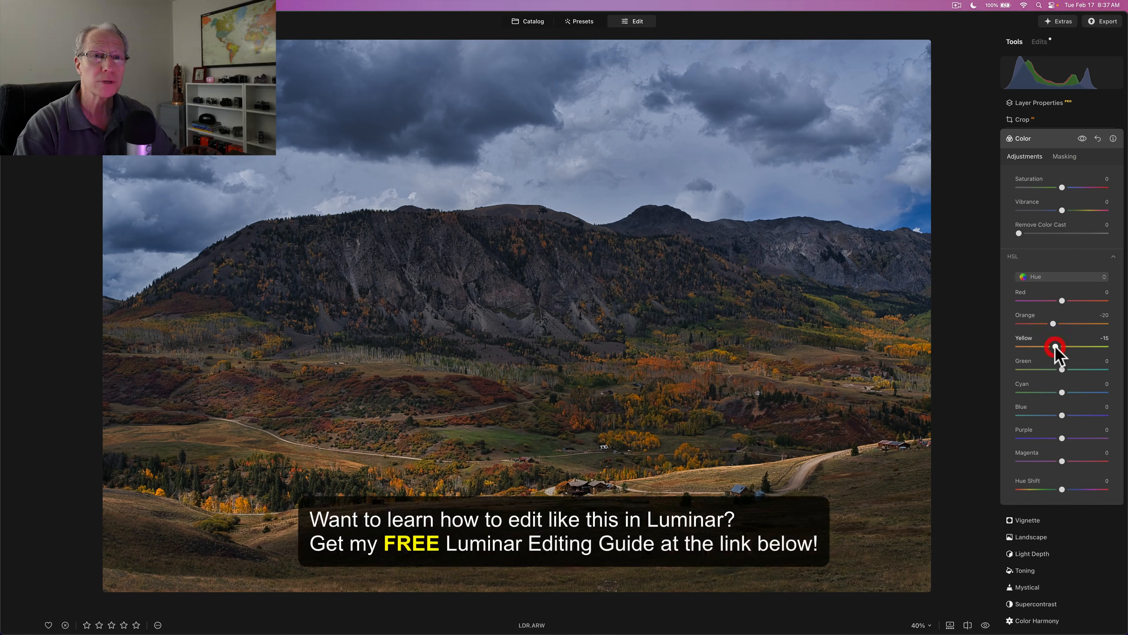
Set the HSL saturation of both Orange and Yellow to 15.
click(1050, 276)
click(1052, 296)
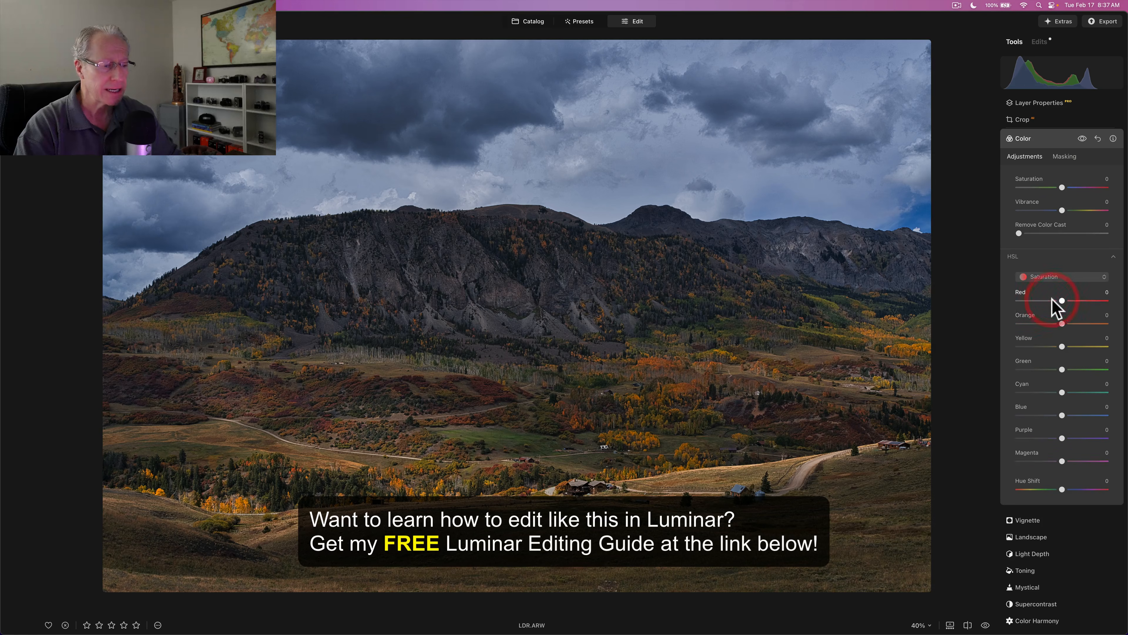
drag(1062, 324, 1065, 346)
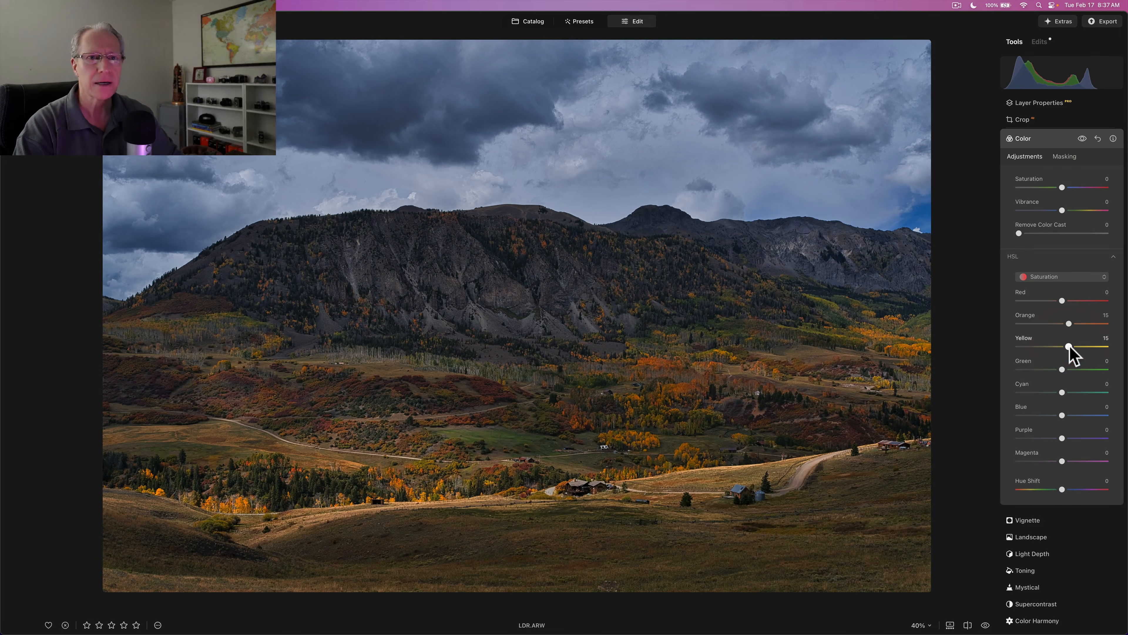
Set the HSL luminance of Red to 24, Orange to 14, Yellow to 20 and Green to -11, and compare the photo with and without the Color edits.
click(1063, 278)
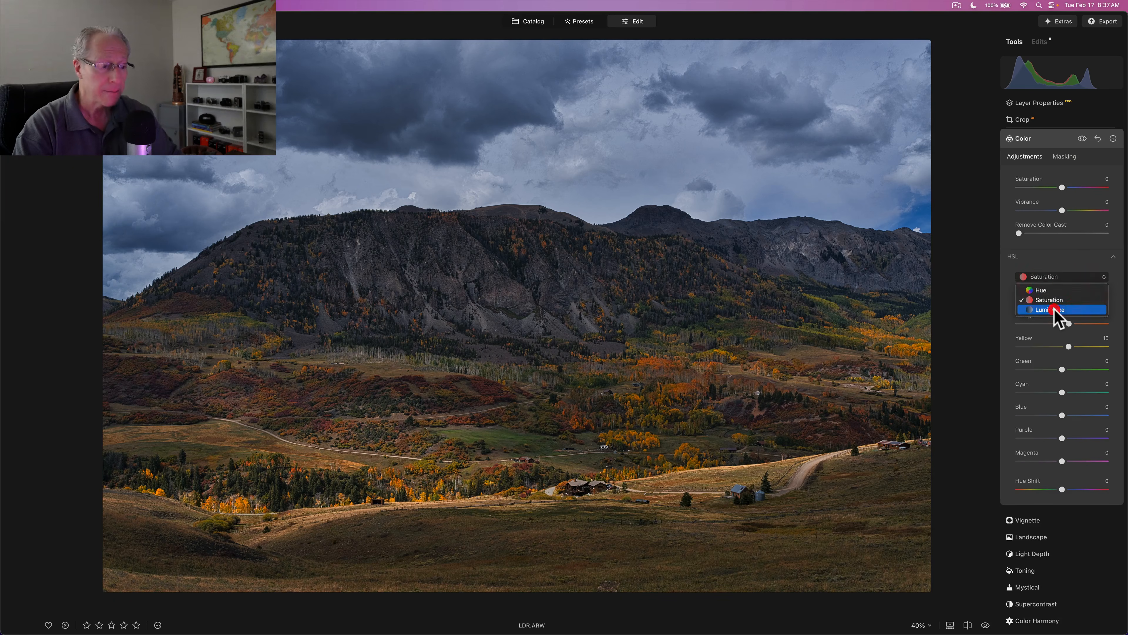
click(1054, 310)
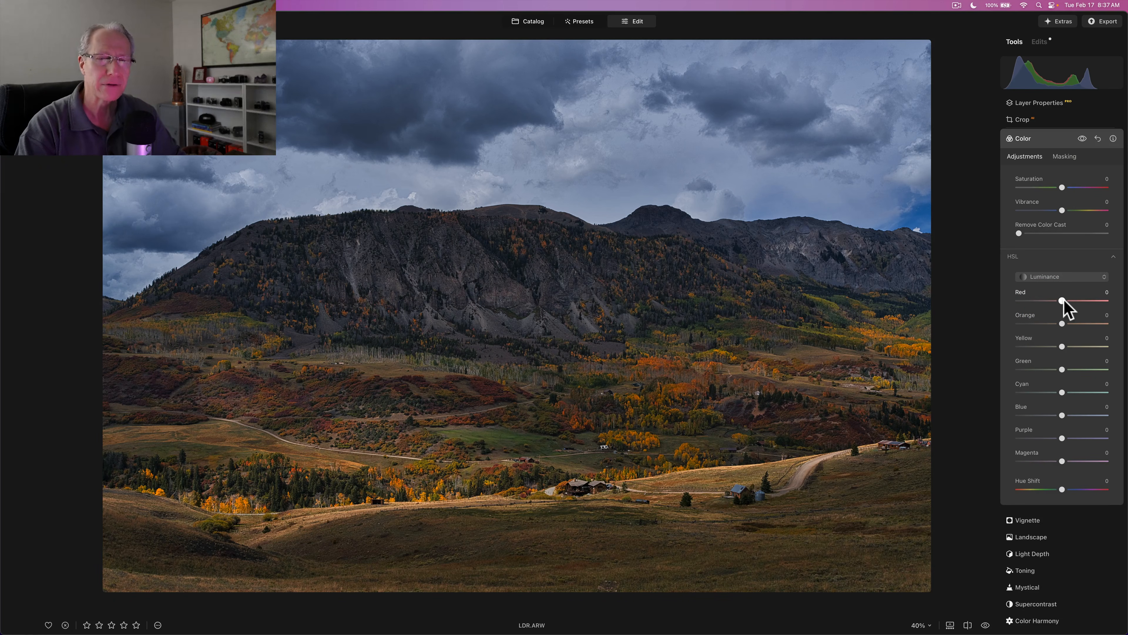
drag(1064, 302, 1072, 347)
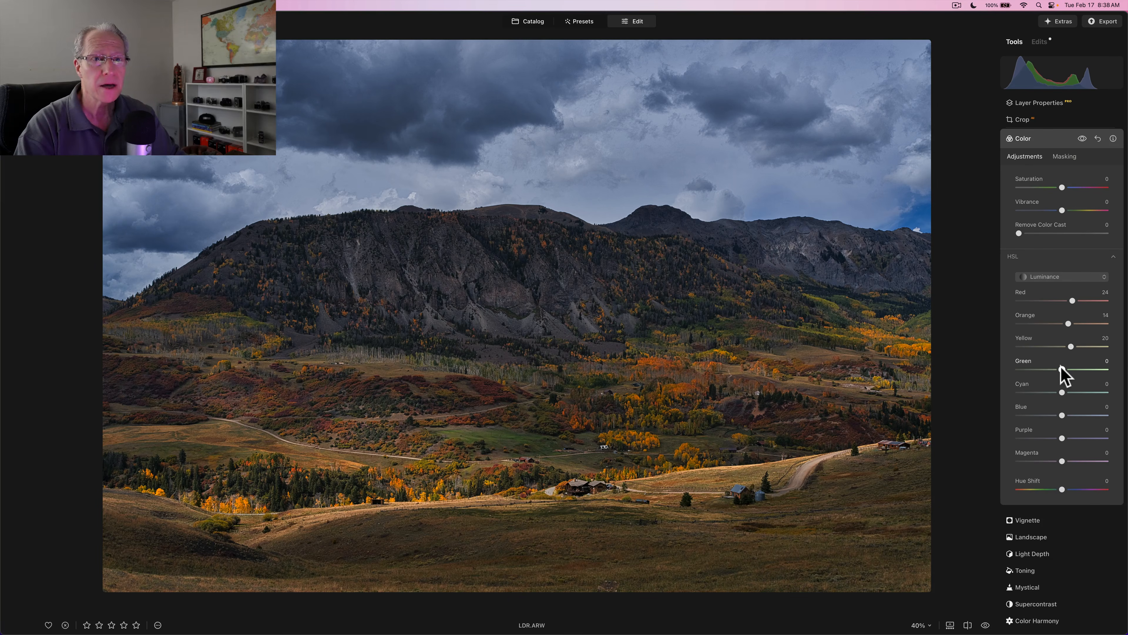
drag(1062, 369, 1057, 370)
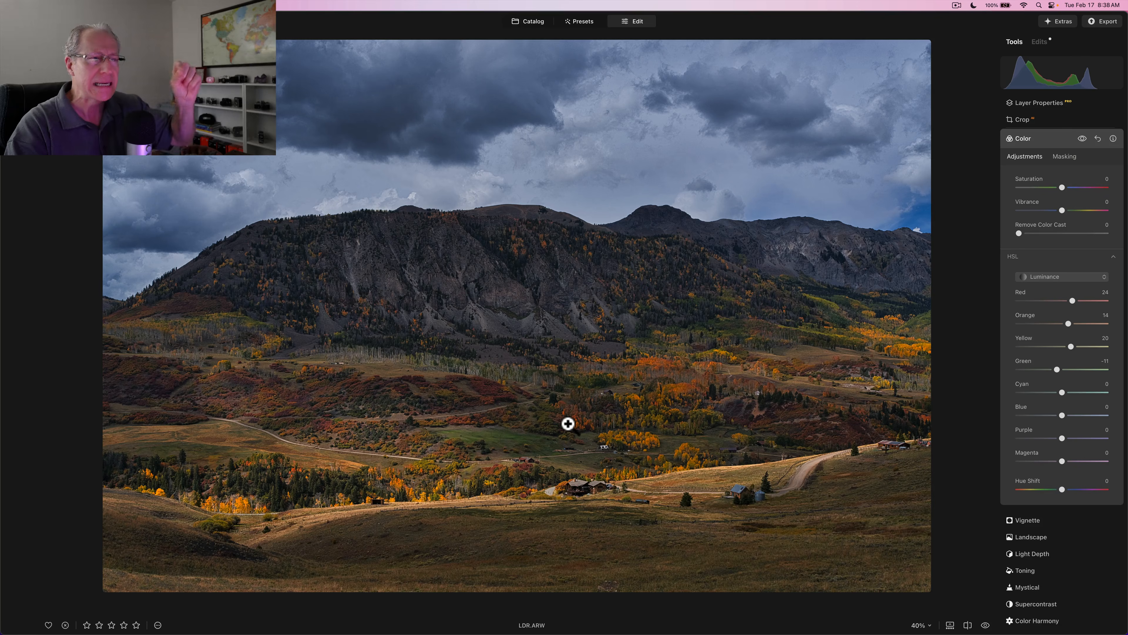
click(1083, 138)
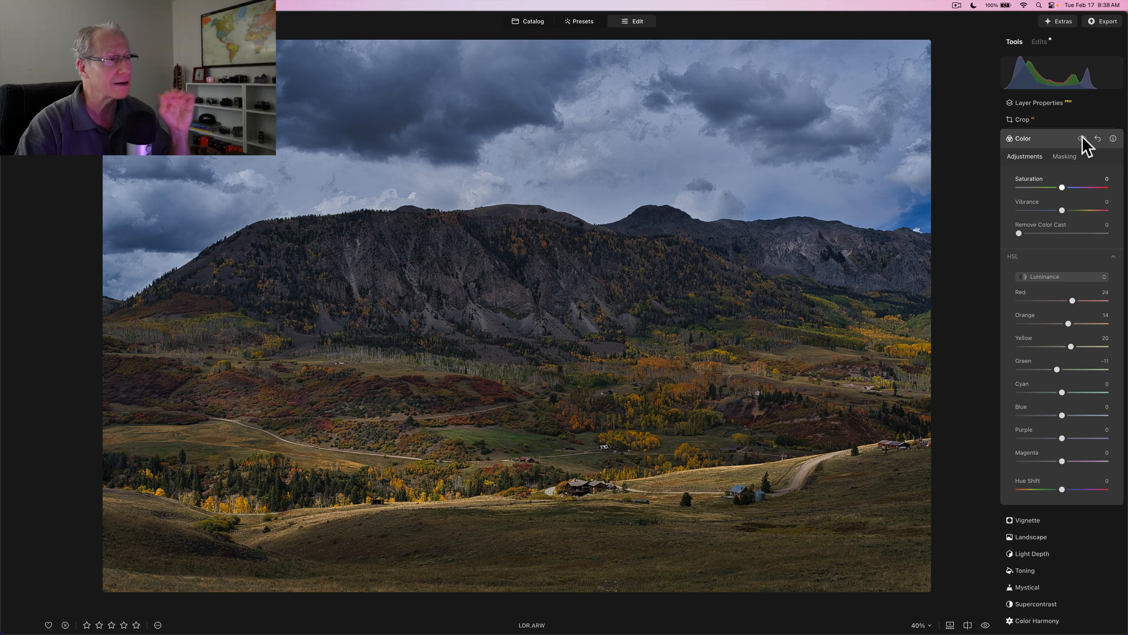
click(1083, 139)
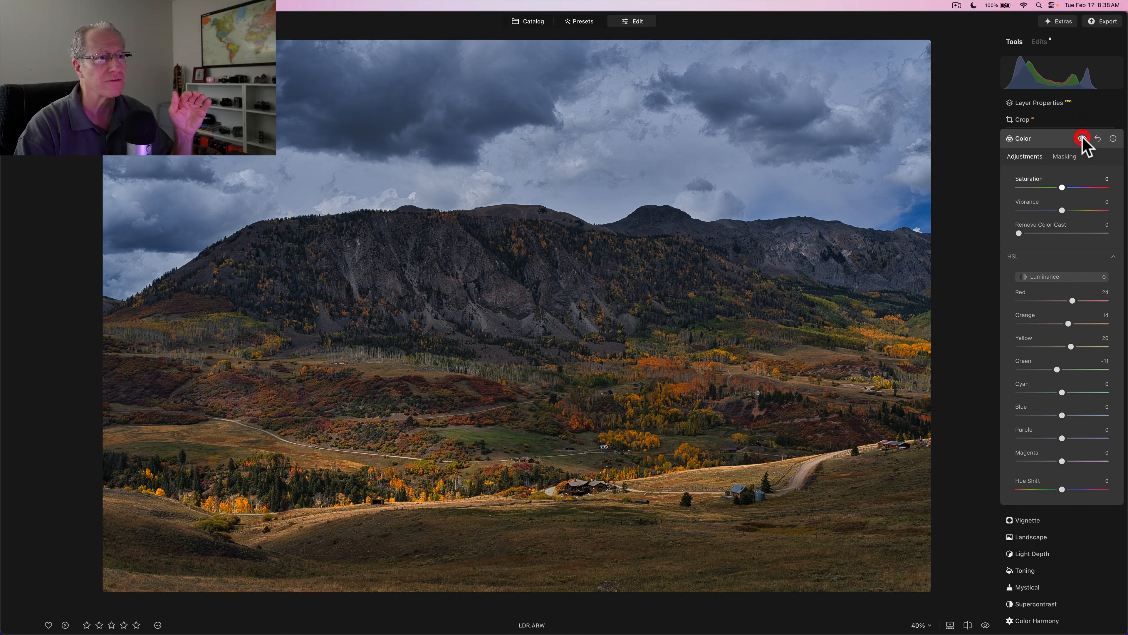
click(1049, 140)
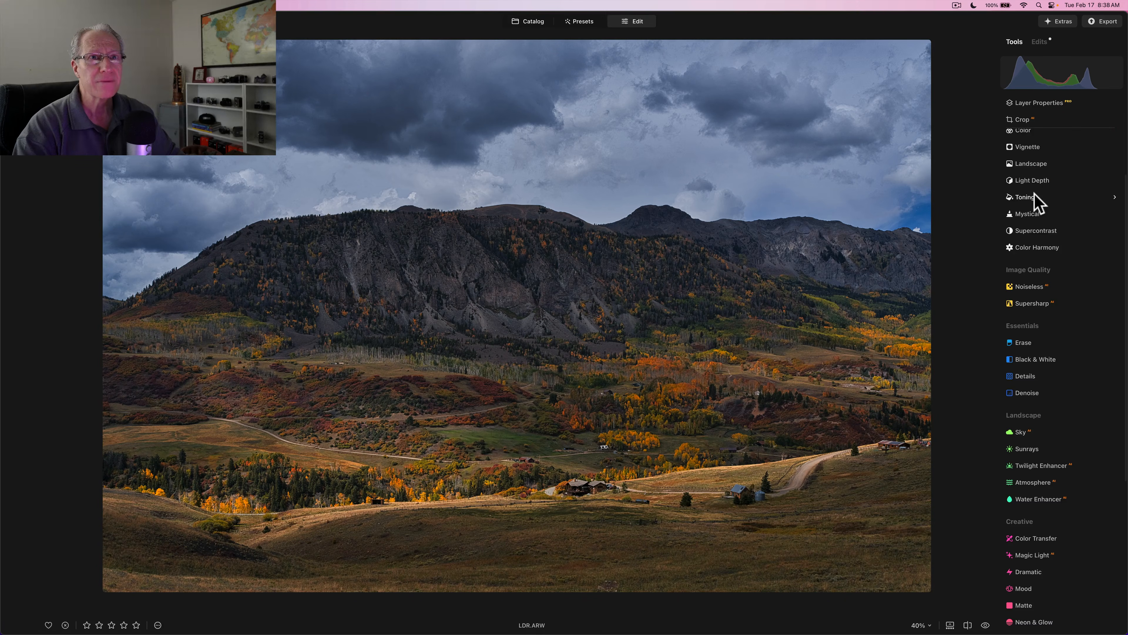
In the Landscape tool, mask the foreground and valley with a level linear gradient that fades out just above the mountain ridge.
click(1032, 184)
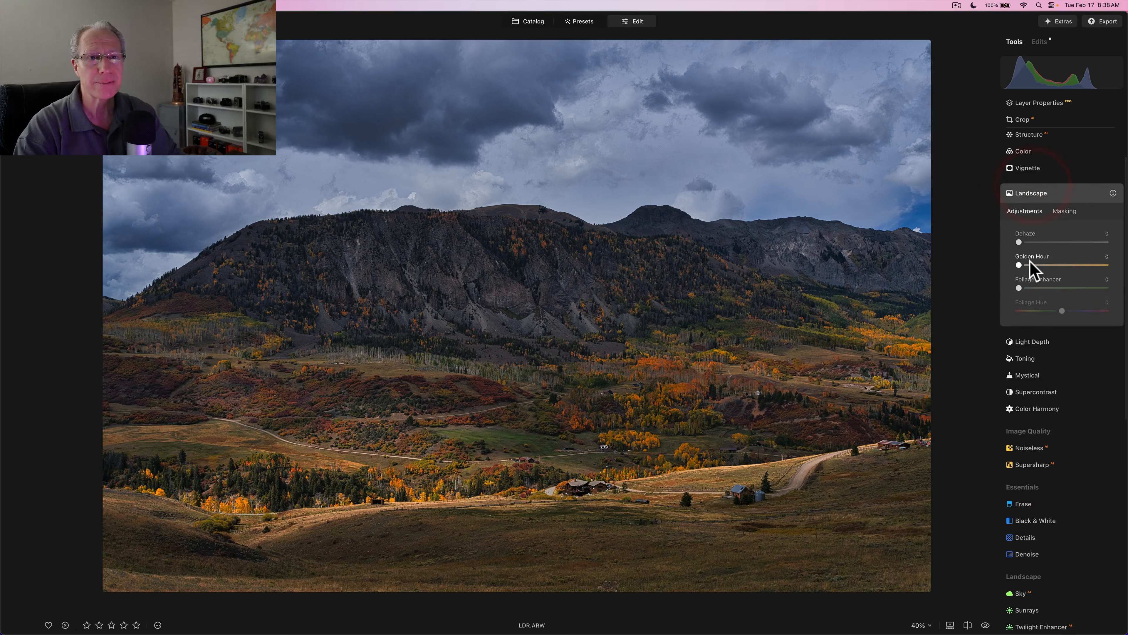
click(1065, 211)
click(1040, 244)
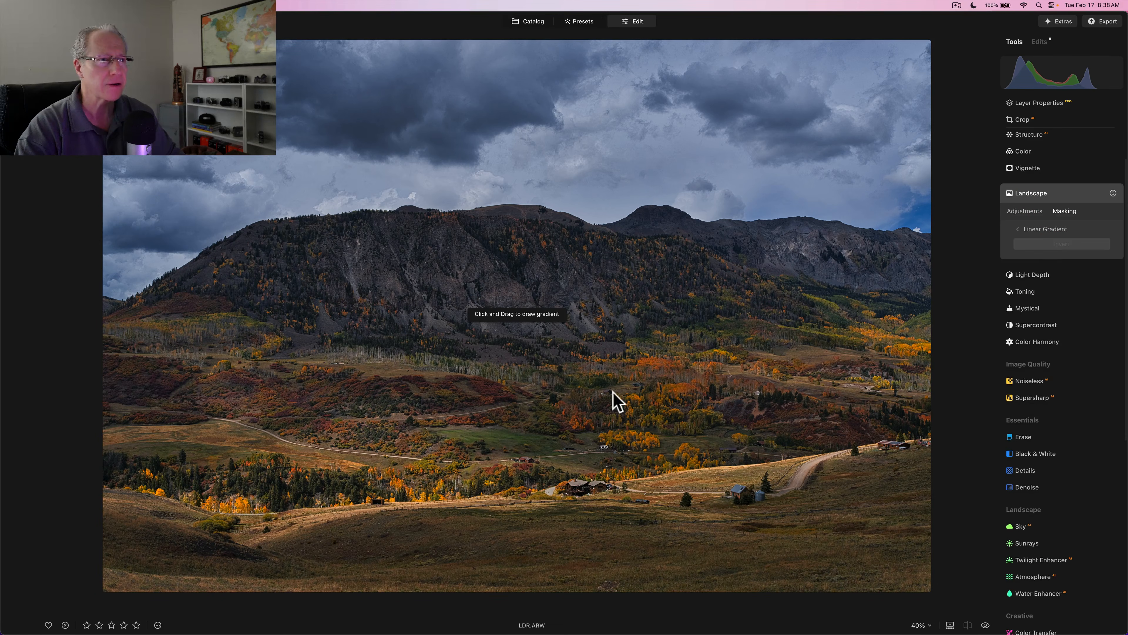
drag(546, 471, 548, 207)
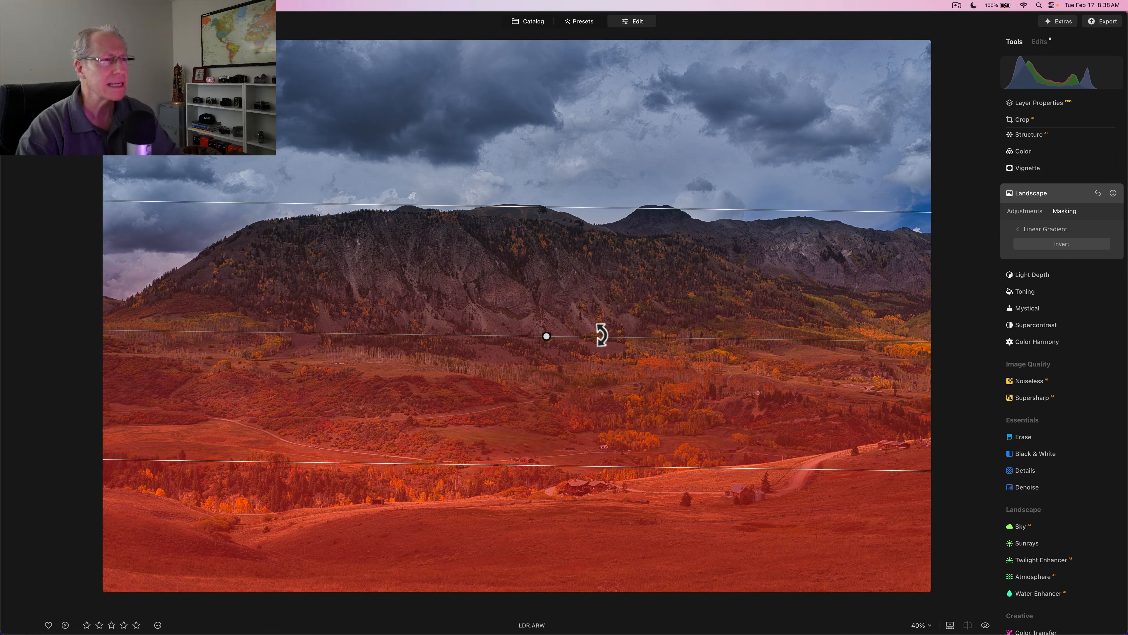
drag(599, 335, 550, 324)
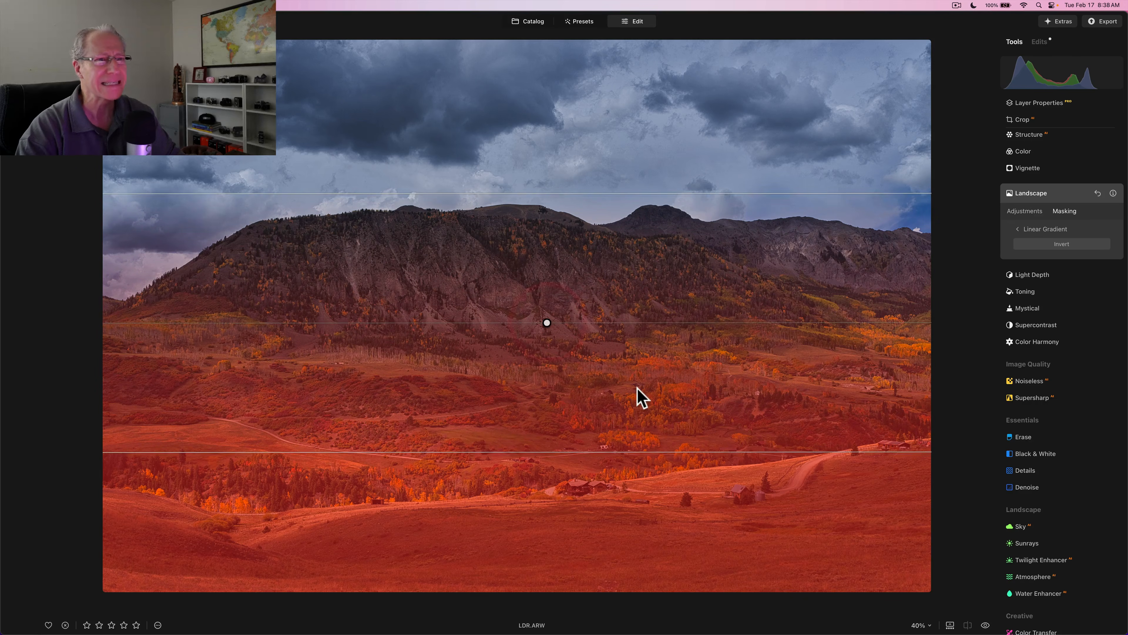
Set the masked Landscape tool's Golden Hour to 26.
click(1019, 211)
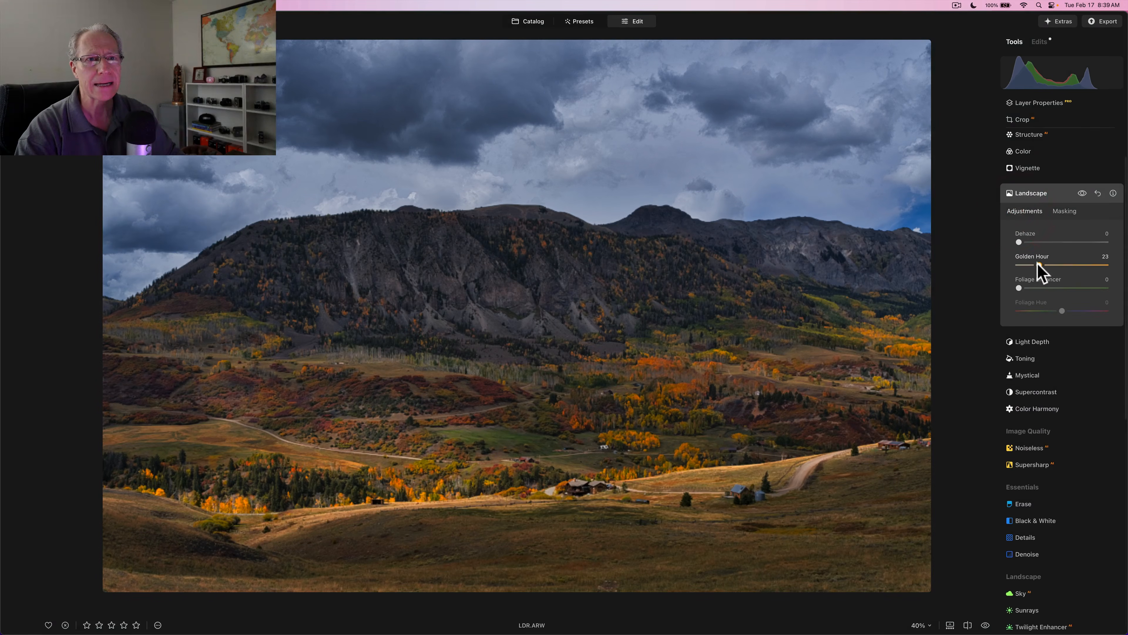
drag(1039, 263, 1041, 264)
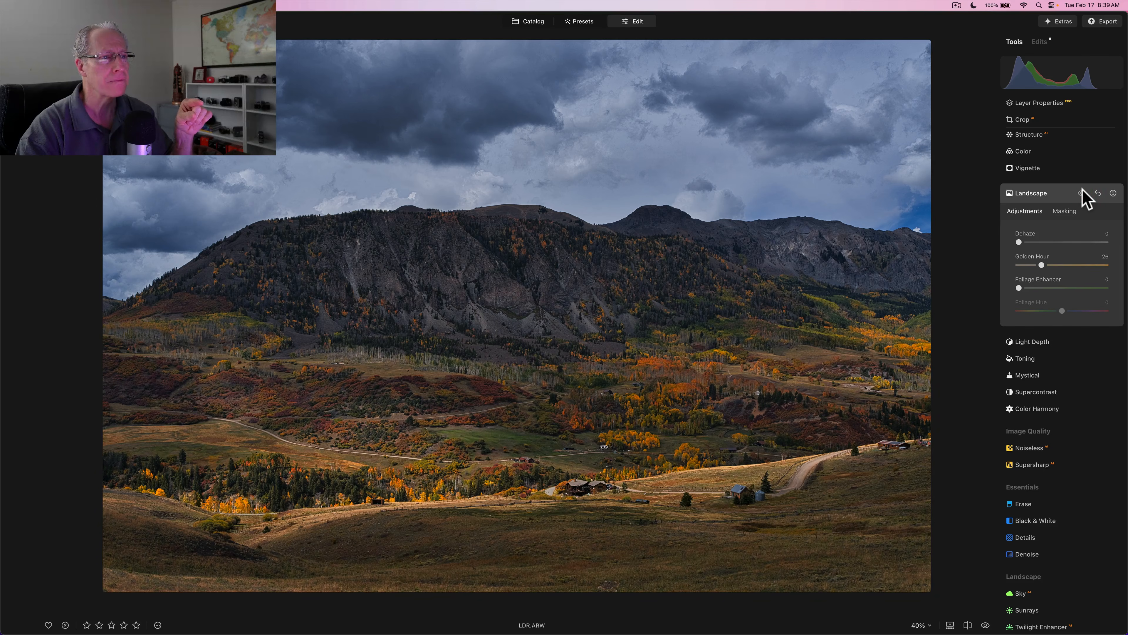
click(1058, 194)
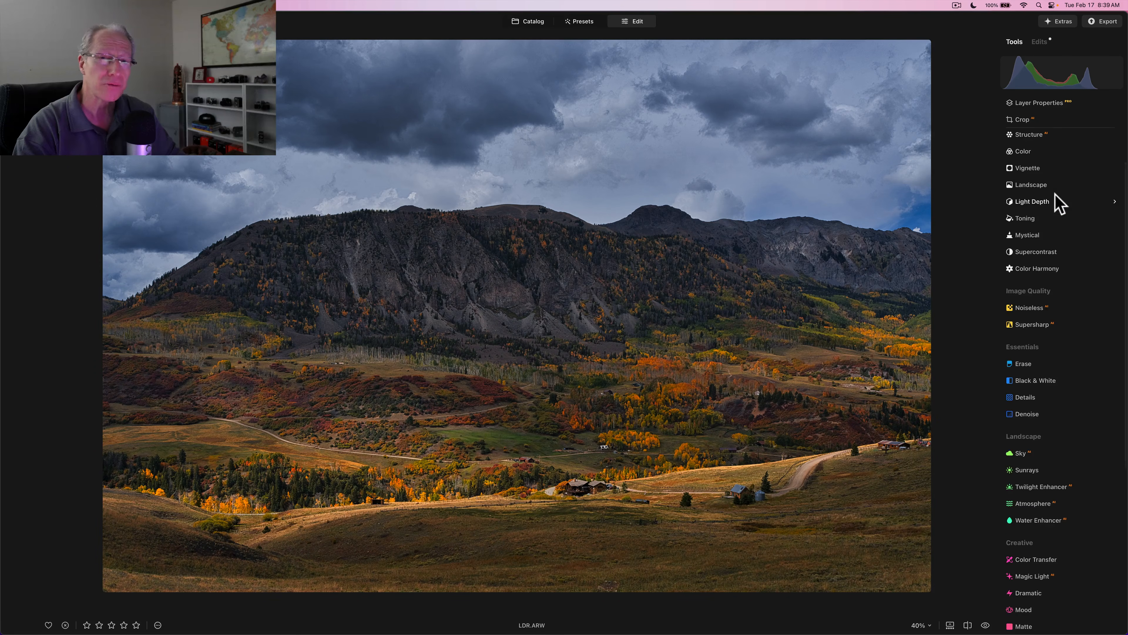
In the Enhance tool, mask the valley with a wide elliptical radial gradient extending past both photo sides, from the ridge to the foreground hills.
scroll(1060, 203, up, 3)
click(1035, 181)
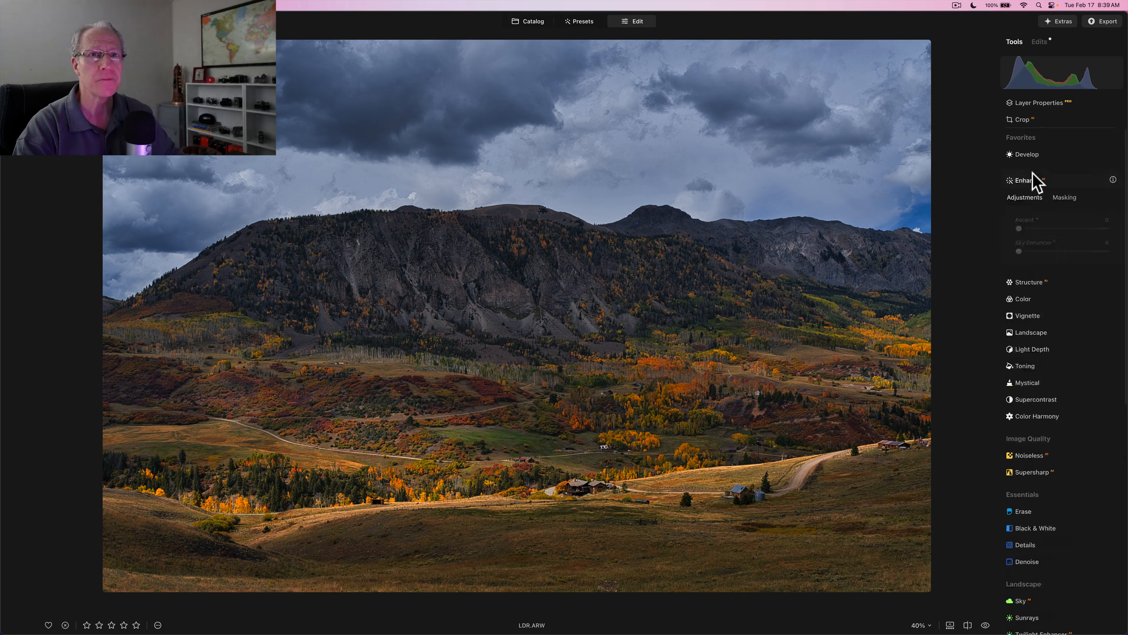
click(1064, 199)
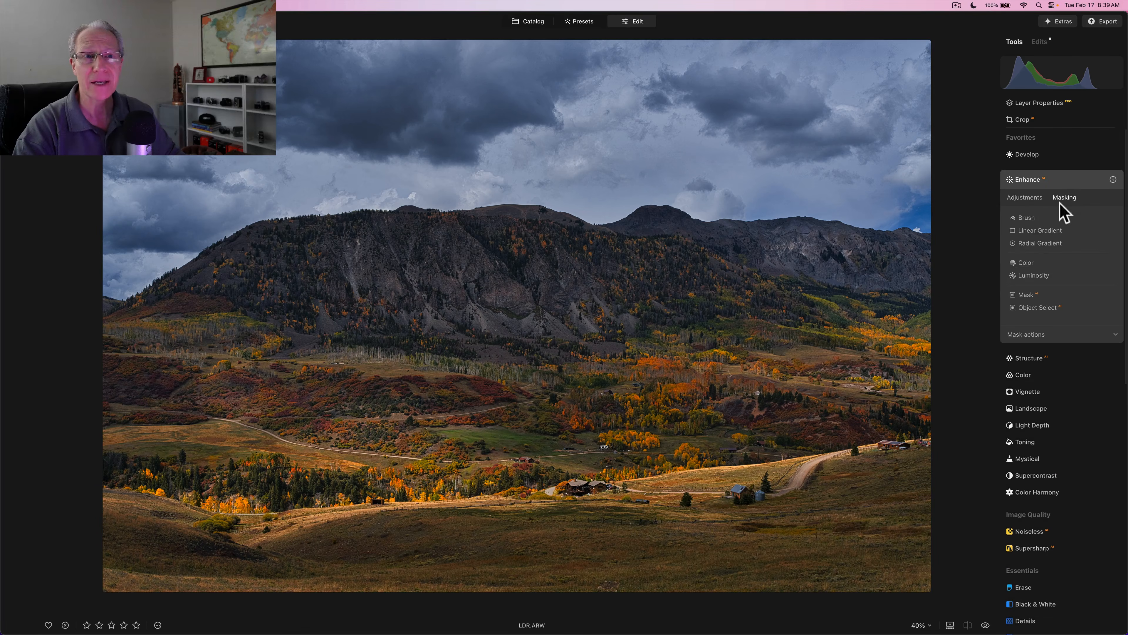
click(1038, 243)
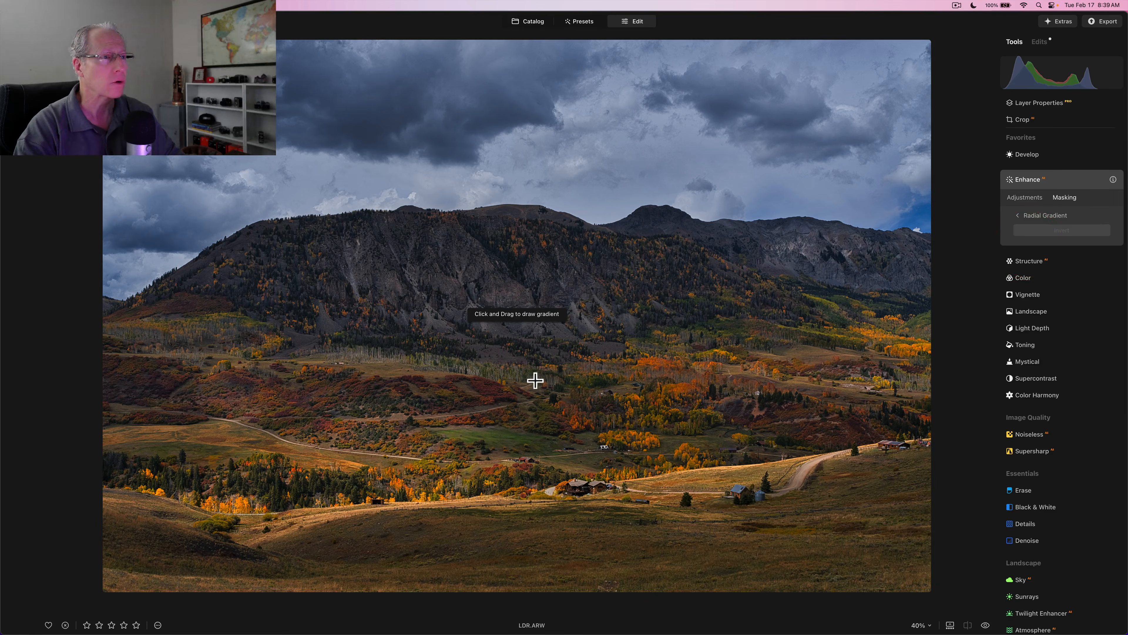
drag(534, 380, 556, 433)
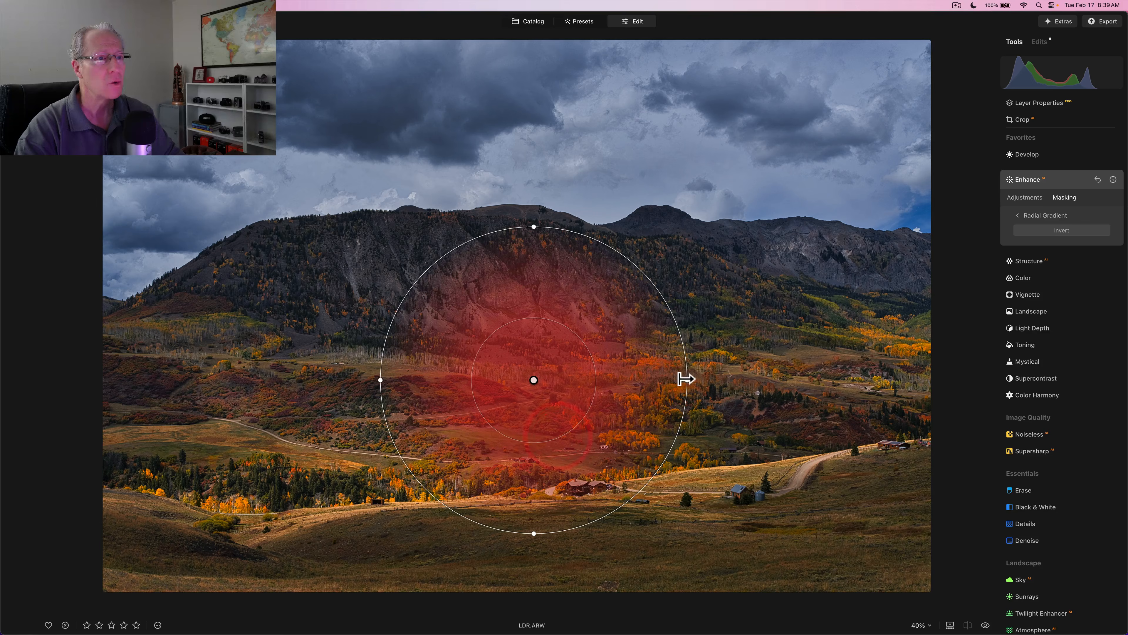
drag(686, 378, 933, 364)
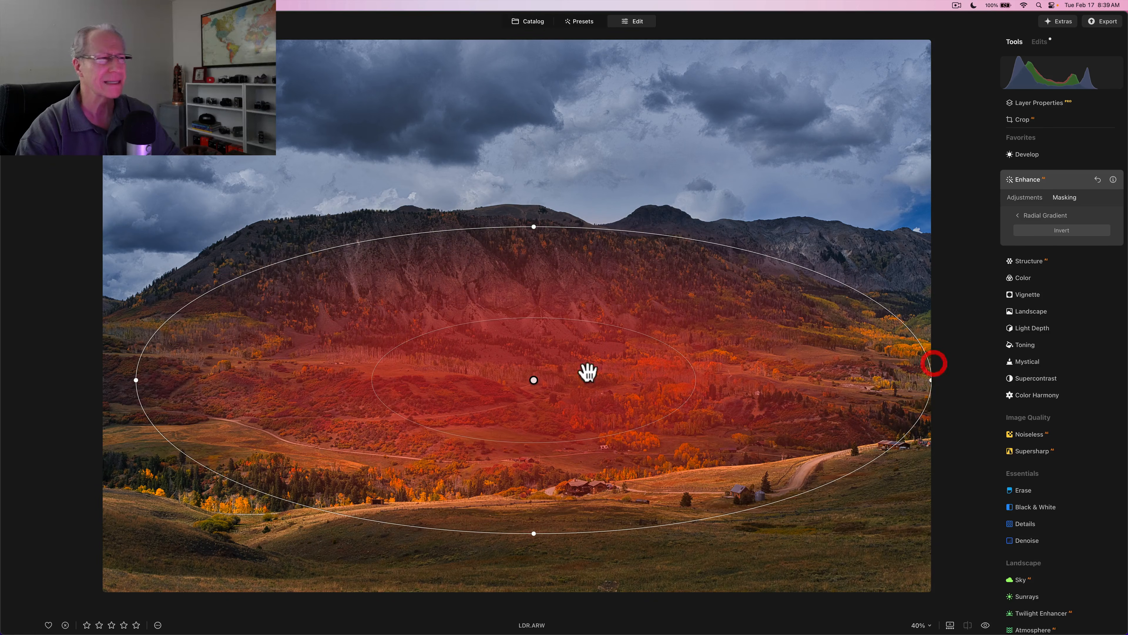
drag(137, 380, 101, 381)
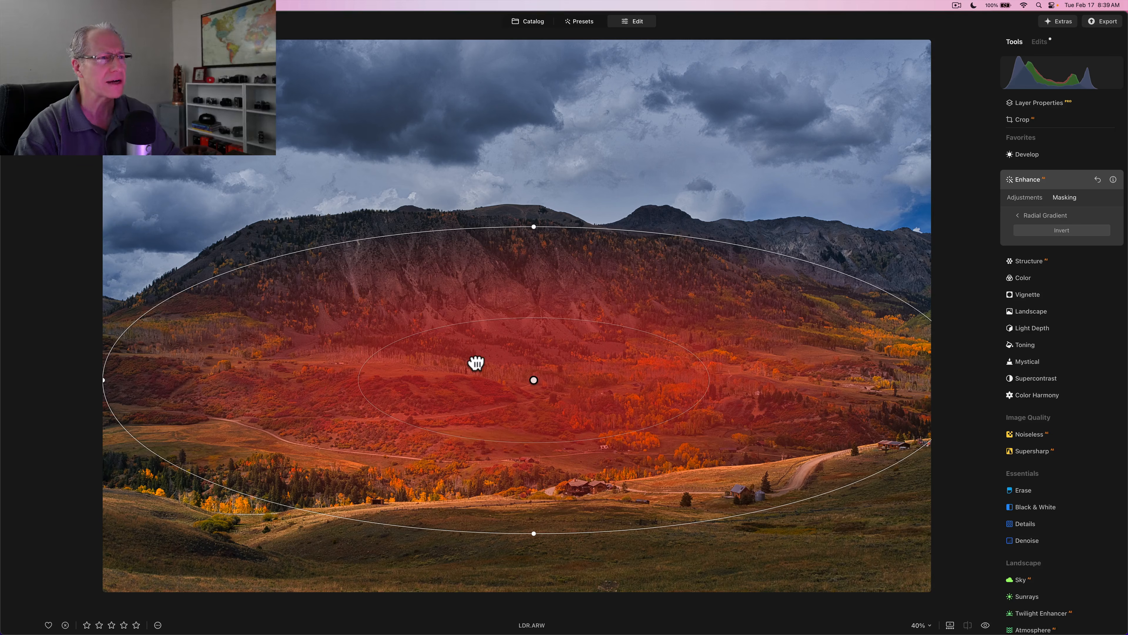
drag(539, 316, 540, 311)
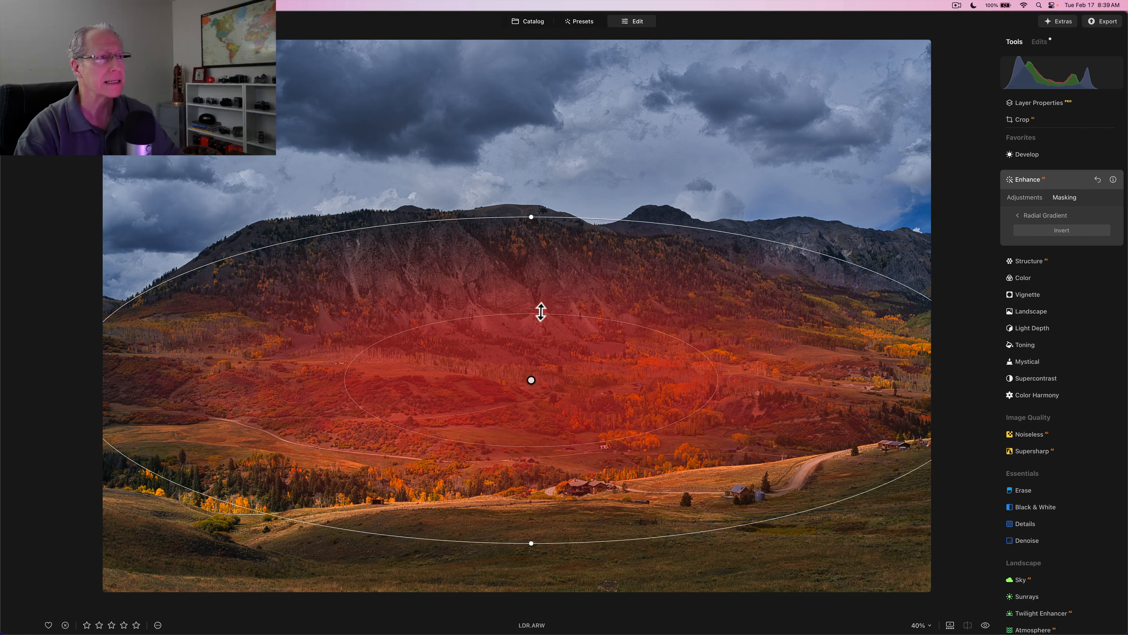
drag(542, 313, 542, 312)
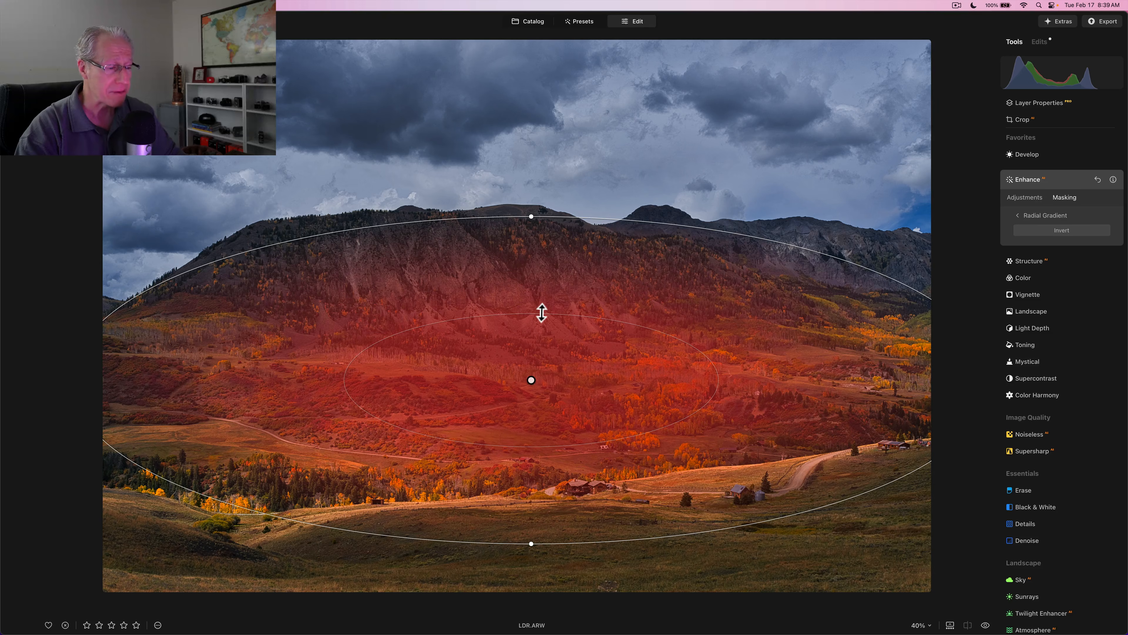
Set the masked Enhance tool's Accent to 33 and compare the photo with and without the effect.
click(1025, 197)
drag(1037, 228, 1048, 228)
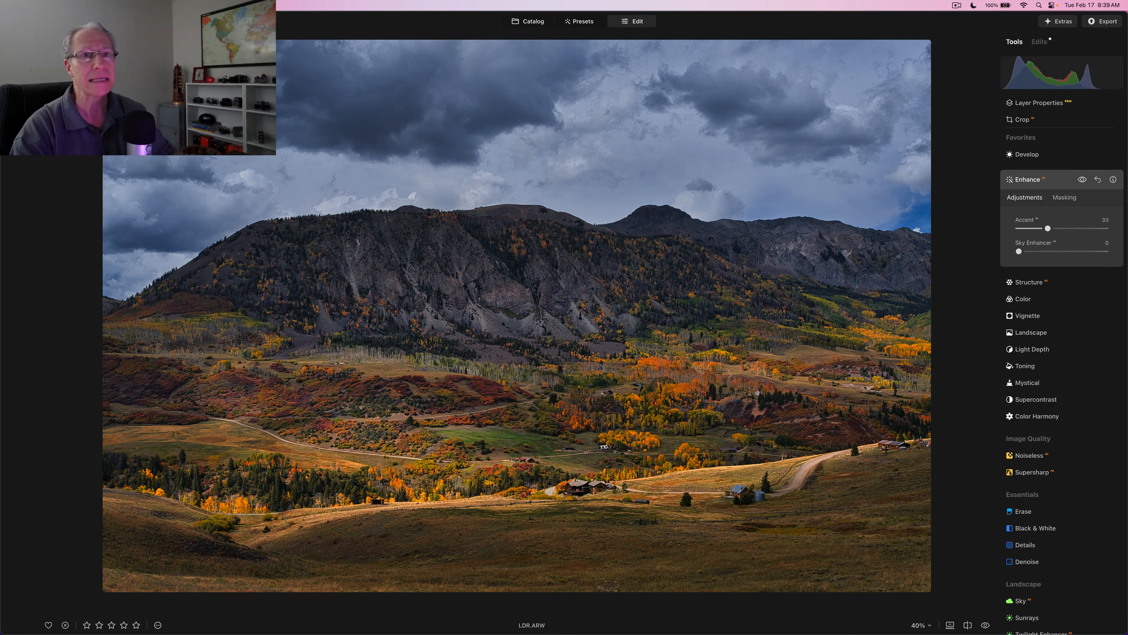
click(1082, 180)
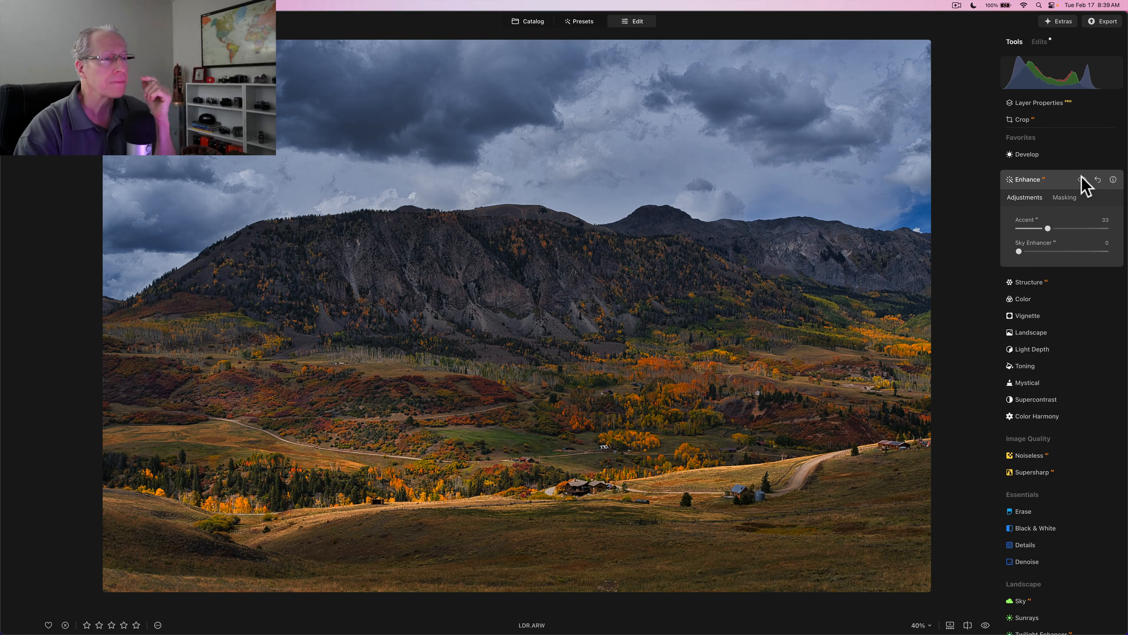
click(1083, 179)
click(1082, 180)
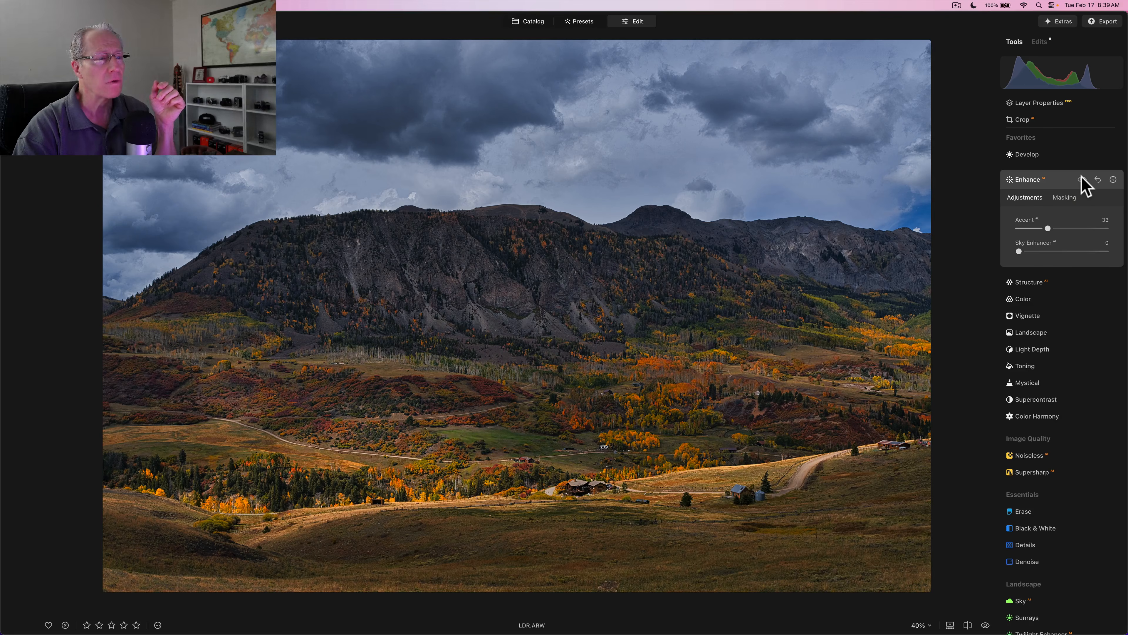
click(1082, 179)
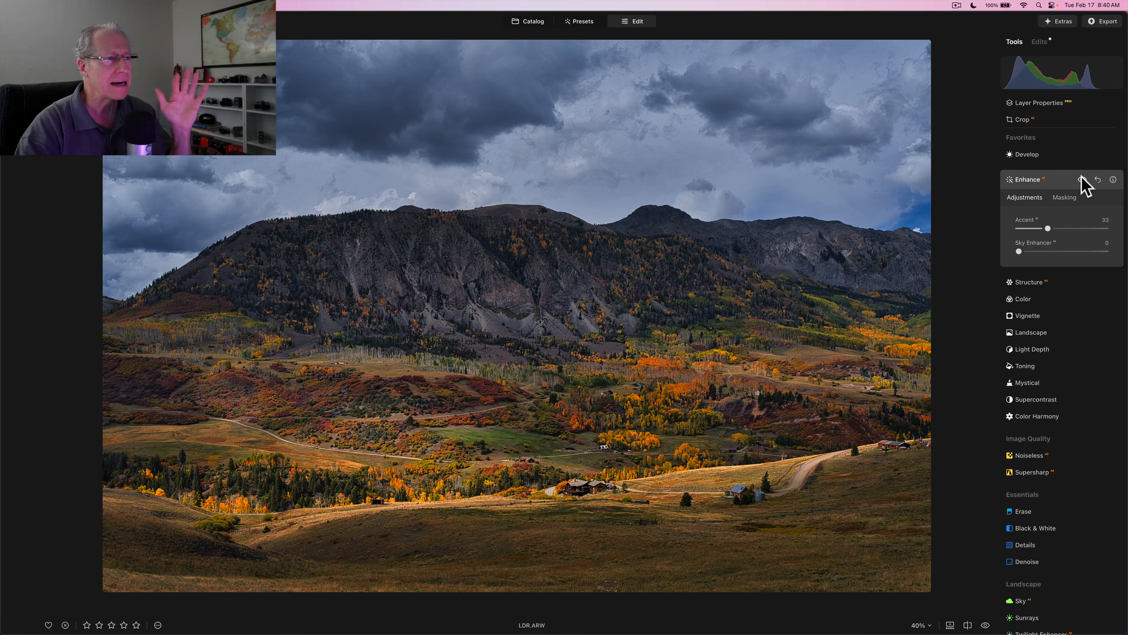
click(1082, 179)
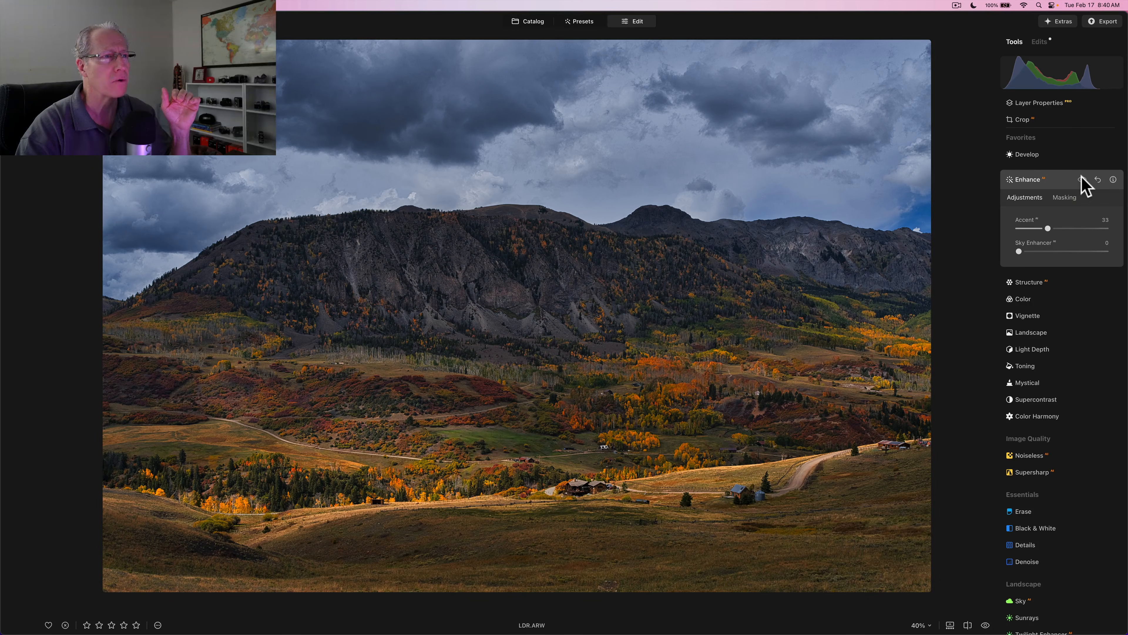
click(1082, 179)
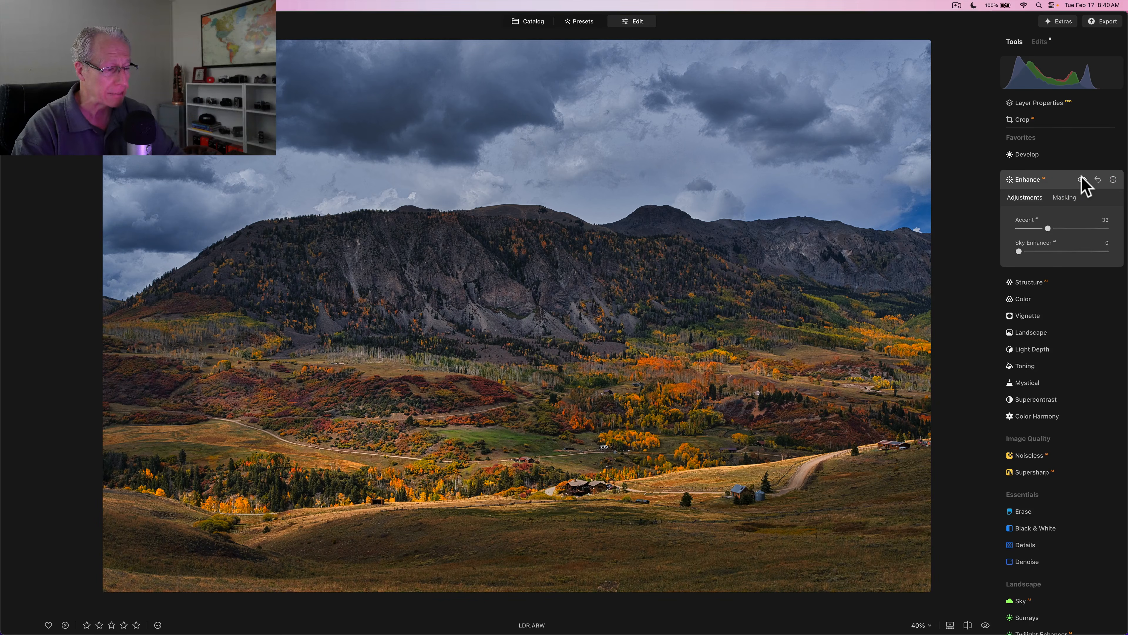
click(1040, 179)
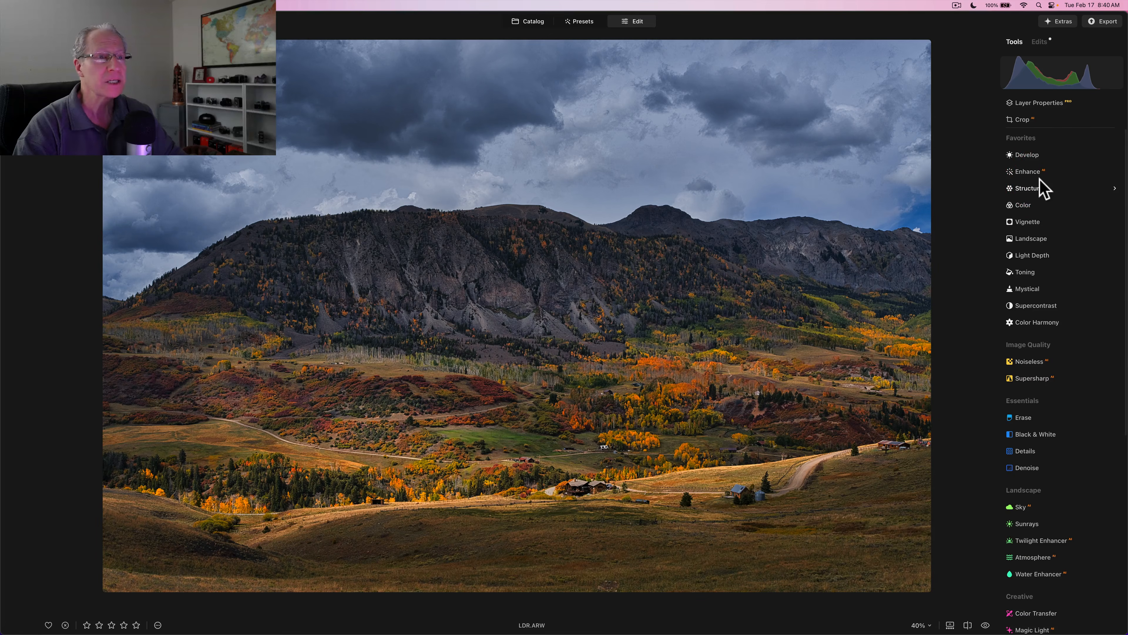
In the Develop tool, mask the sky with a nearly level linear gradient that fades out just below the mountain ridge.
click(1030, 155)
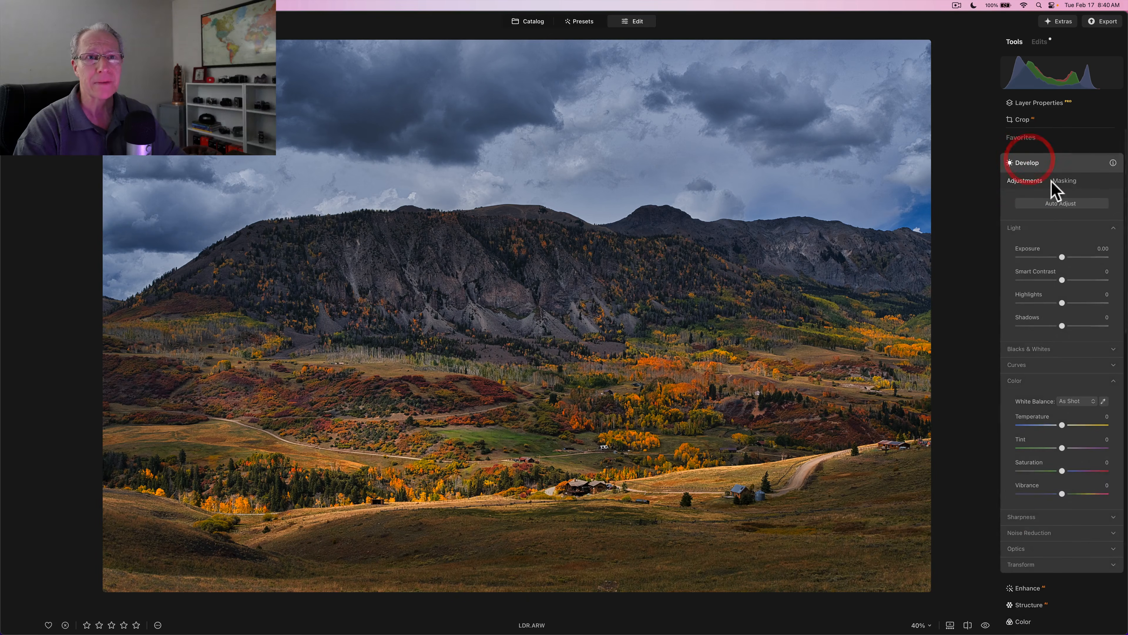
click(1065, 182)
click(1044, 215)
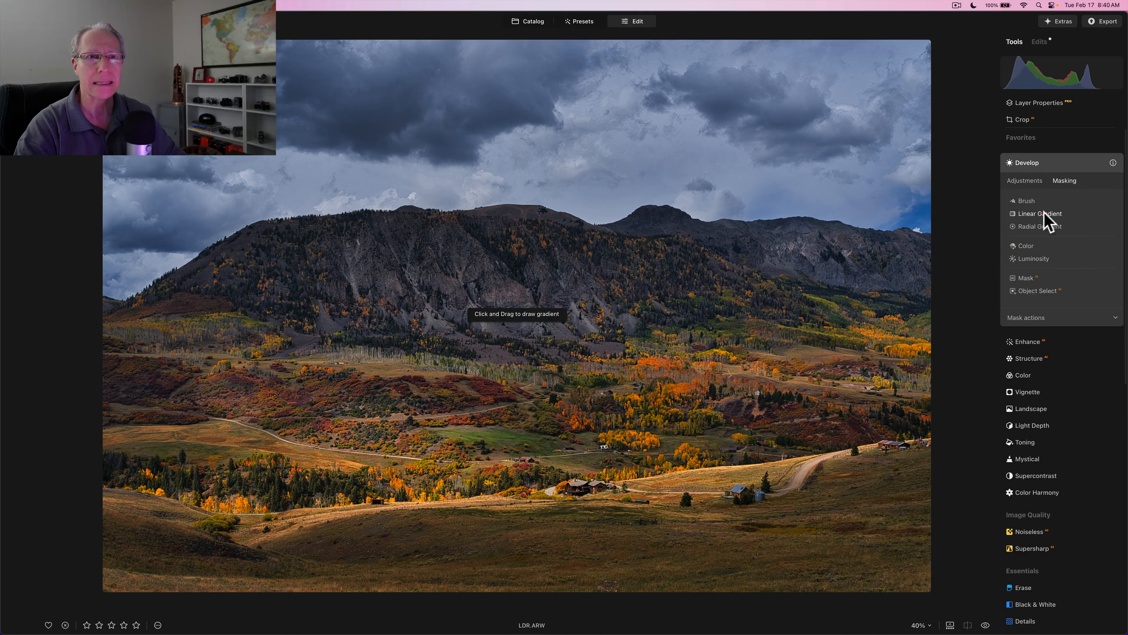
drag(570, 61, 567, 219)
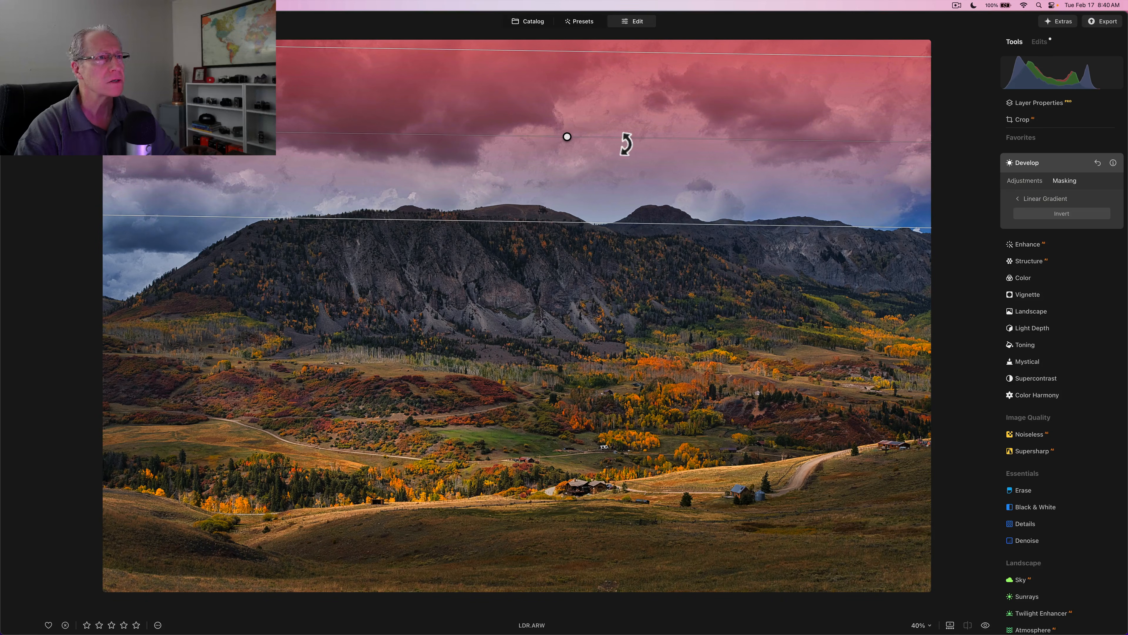
drag(628, 136, 630, 137)
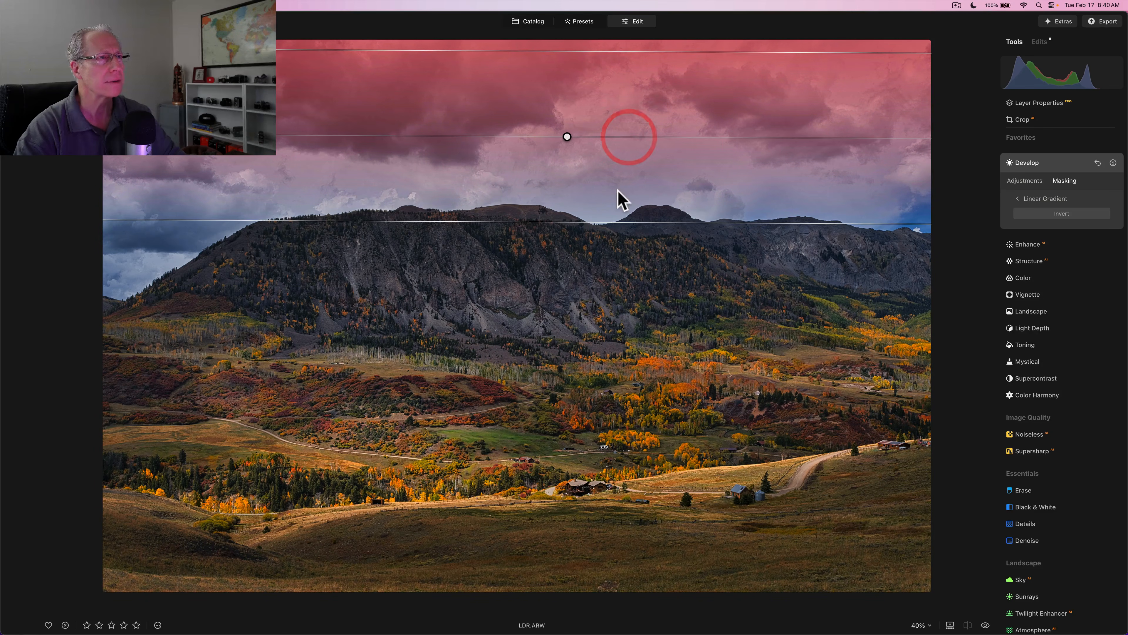
mouse_move(605, 222)
mouse_down()
mouse_move(607, 289)
mouse_move(605, 232)
mouse_up()
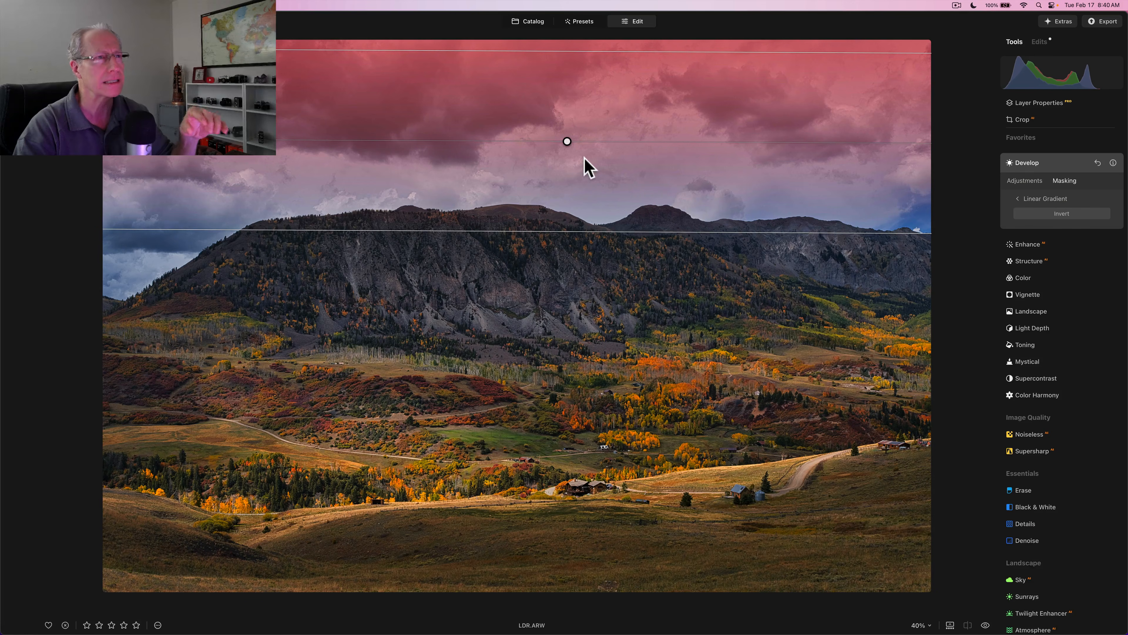
click(1018, 199)
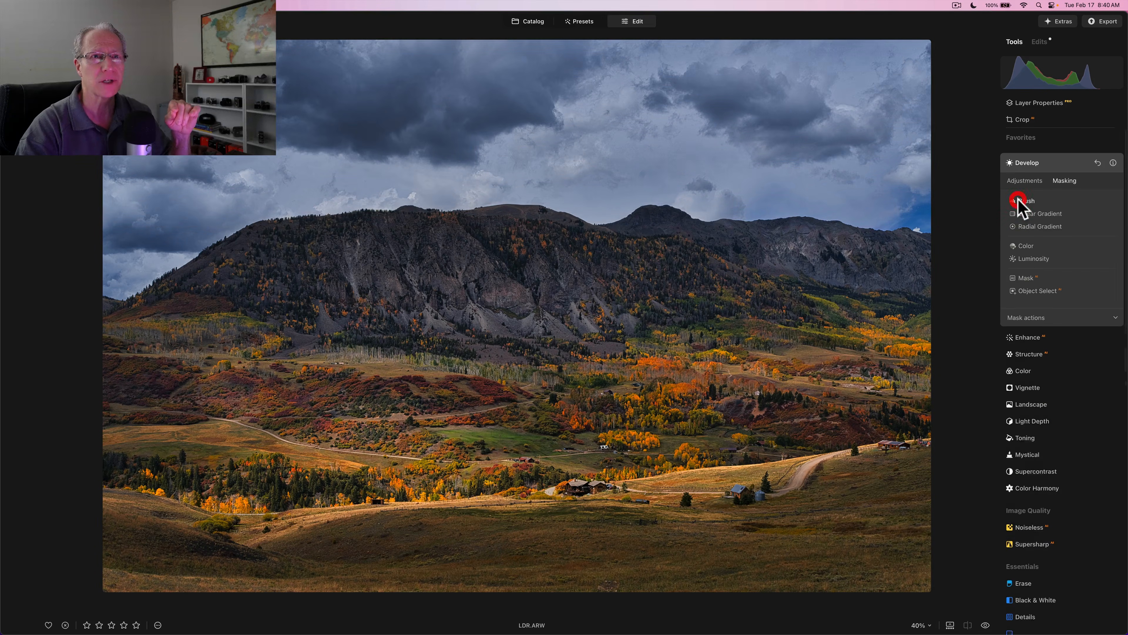
Add a level linear gradient to the Develop mask covering the foreground hills and fading out at the tree line just above the farmhouses.
click(1029, 213)
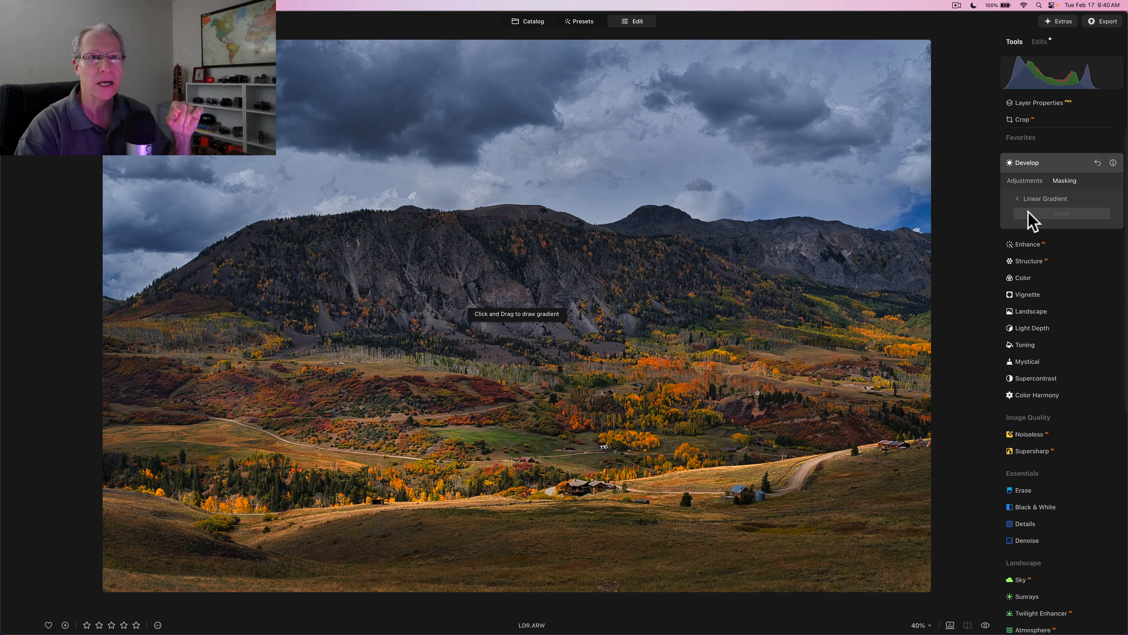
drag(551, 587, 551, 452)
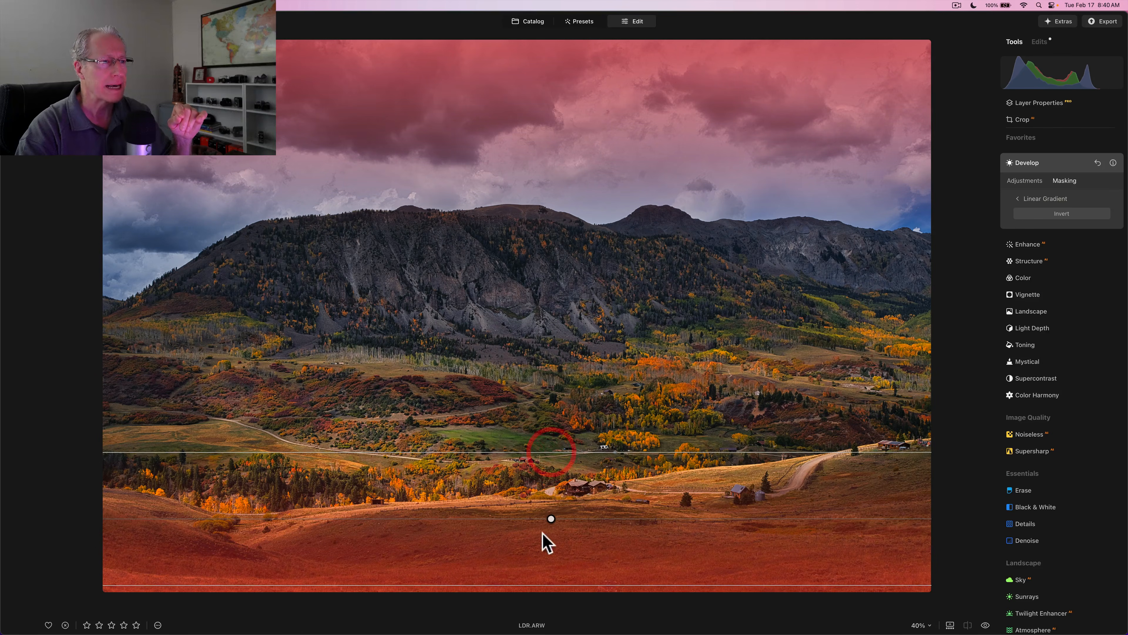
drag(552, 519, 556, 550)
drag(559, 484, 560, 468)
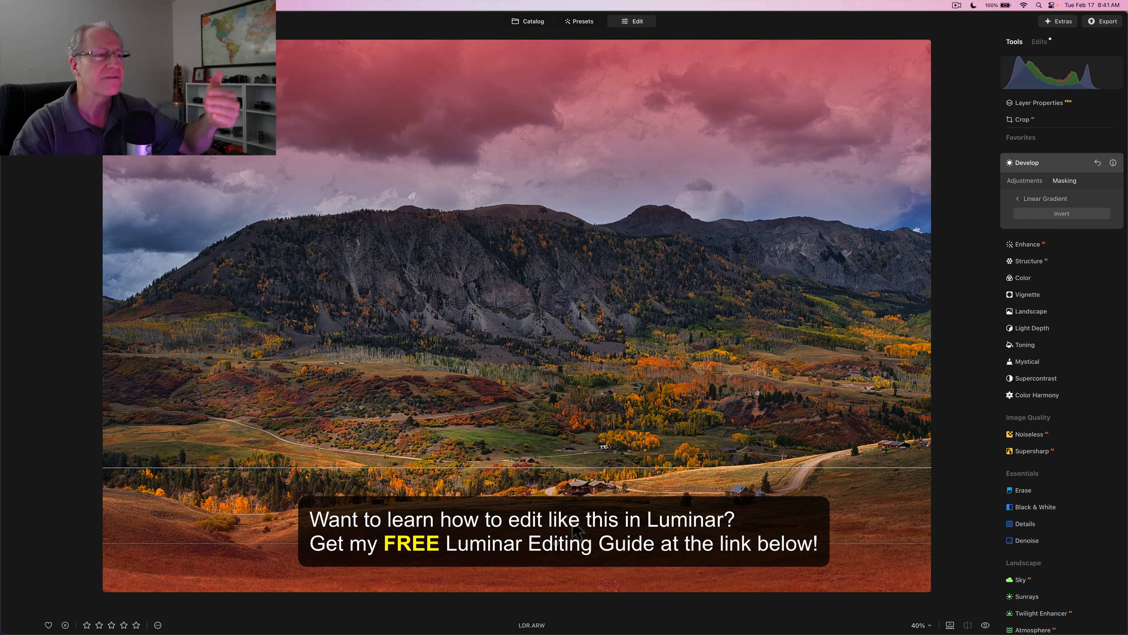
Set the masked Develop tool's Exposure to -0.65 and Temperature to -15, and compare the photo with and without the effect.
click(1029, 182)
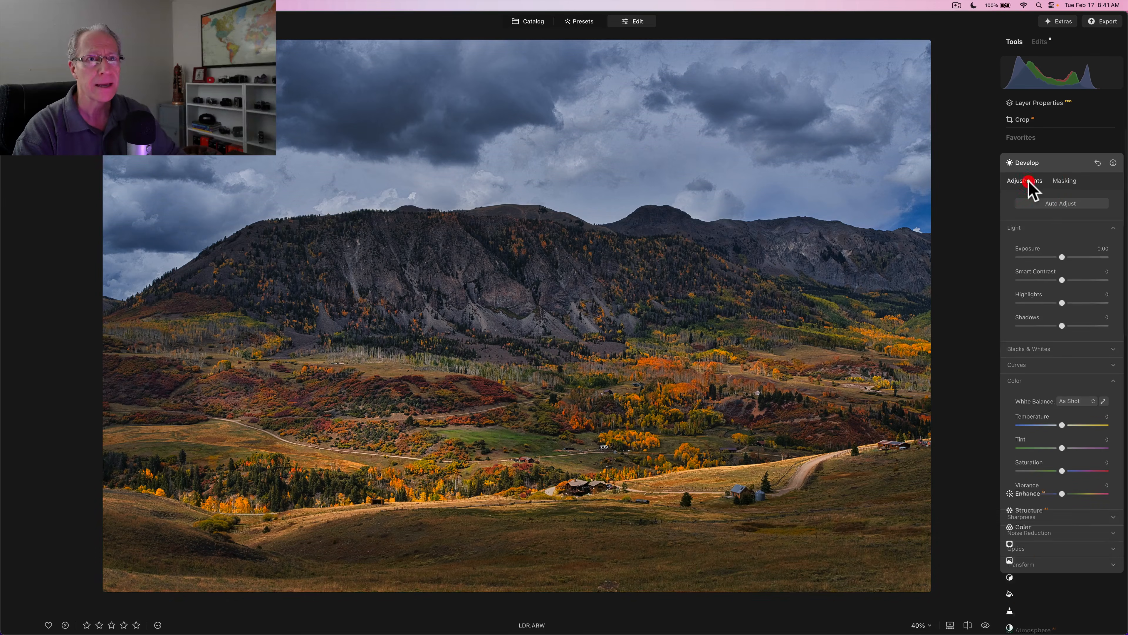
drag(1062, 257, 1056, 257)
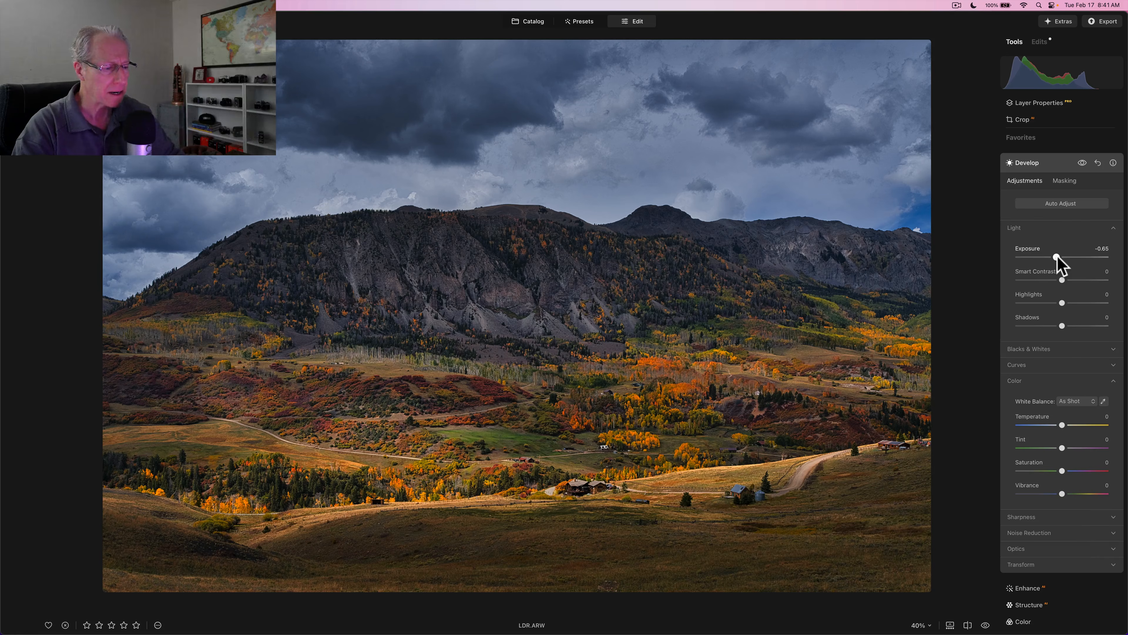
drag(1062, 425, 1056, 425)
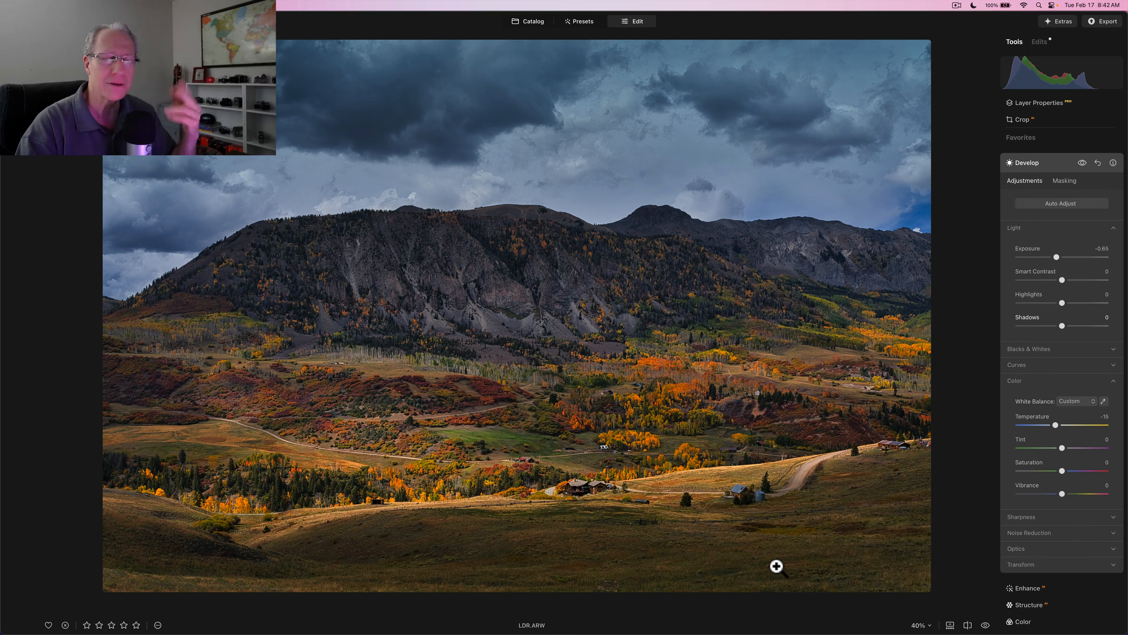
click(1083, 163)
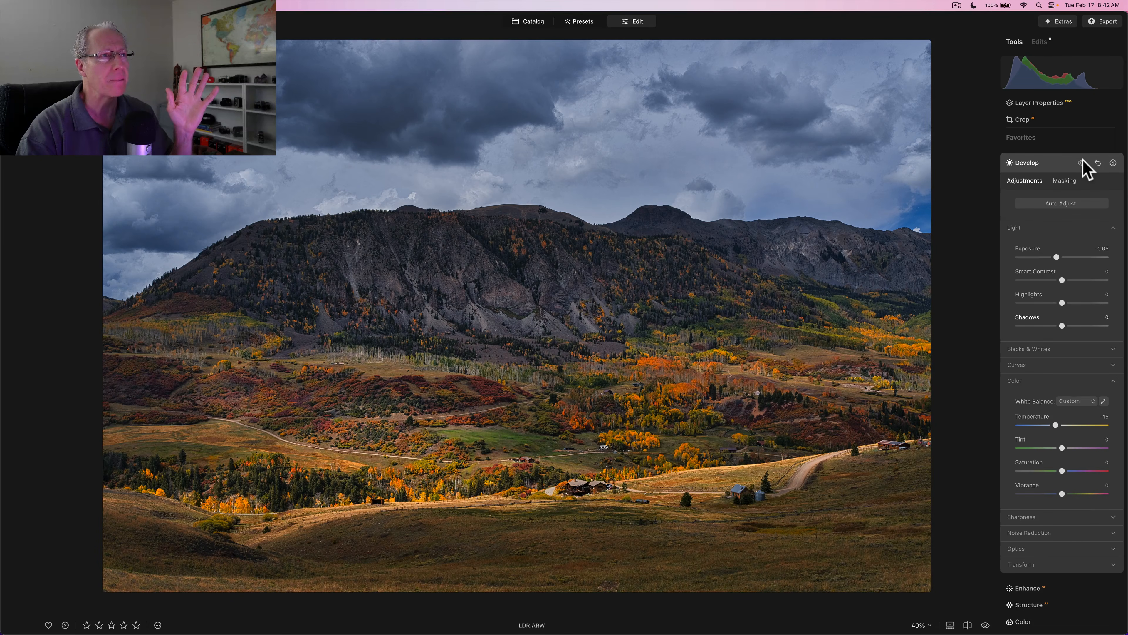
click(1082, 163)
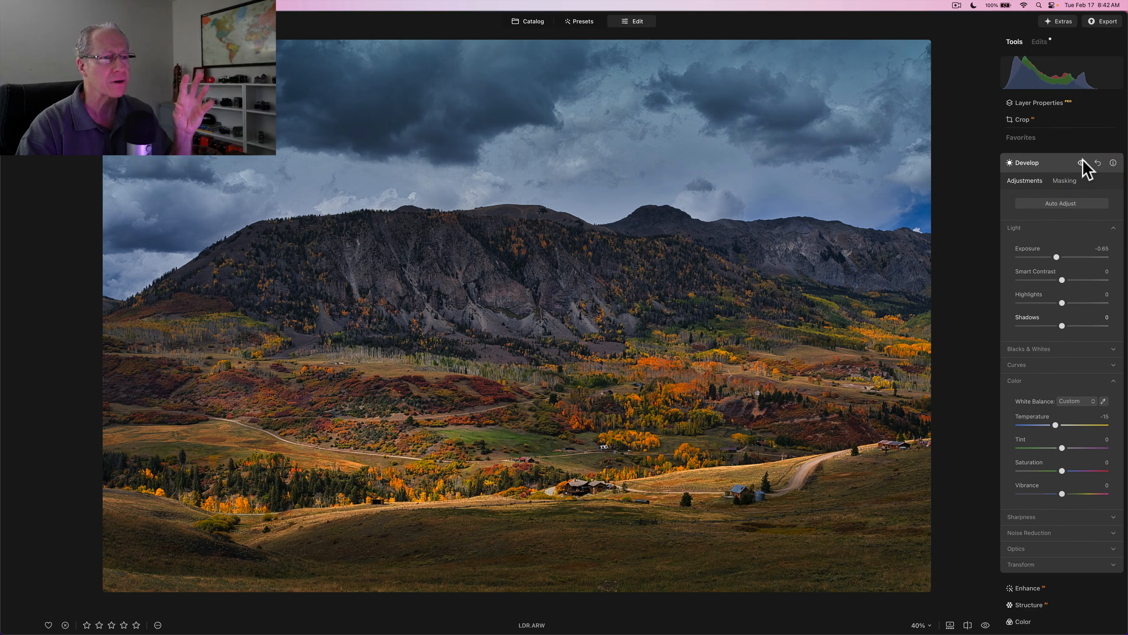
click(1057, 163)
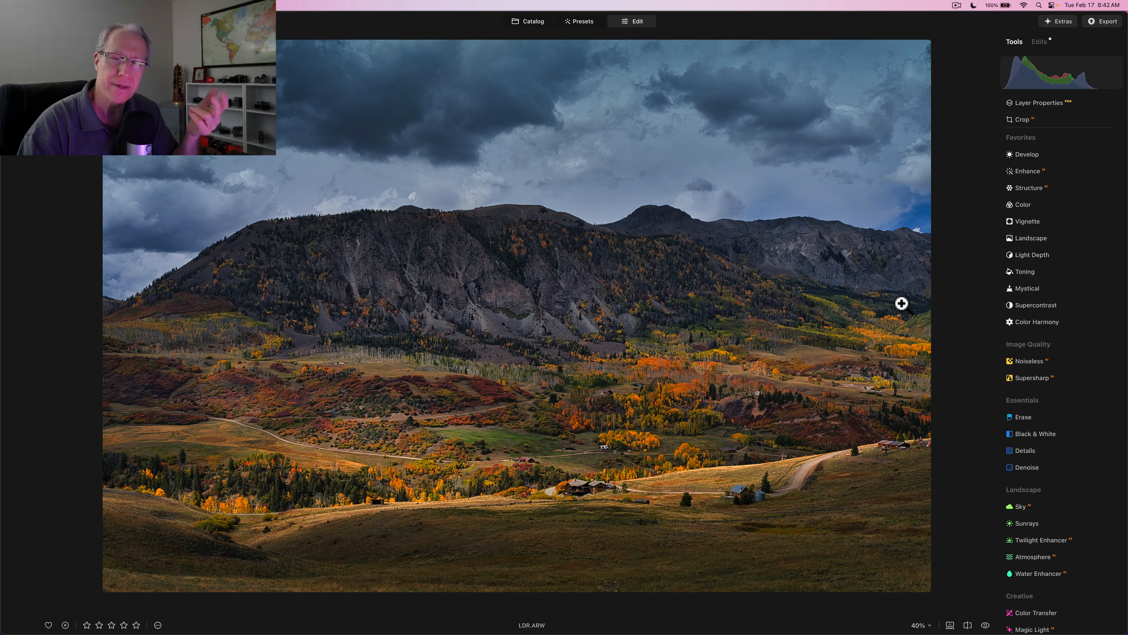
In the Structure tool, mask the valley with a wide elliptical radial gradient spanning the photo's width, from the ridge to the foreground hills.
click(1027, 188)
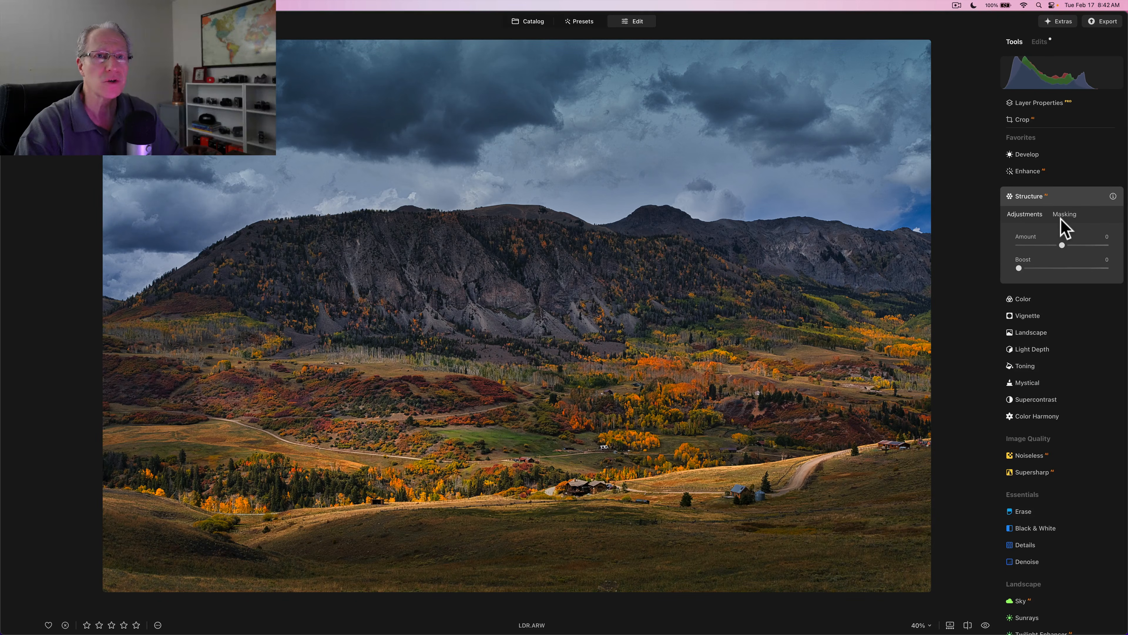
click(1065, 215)
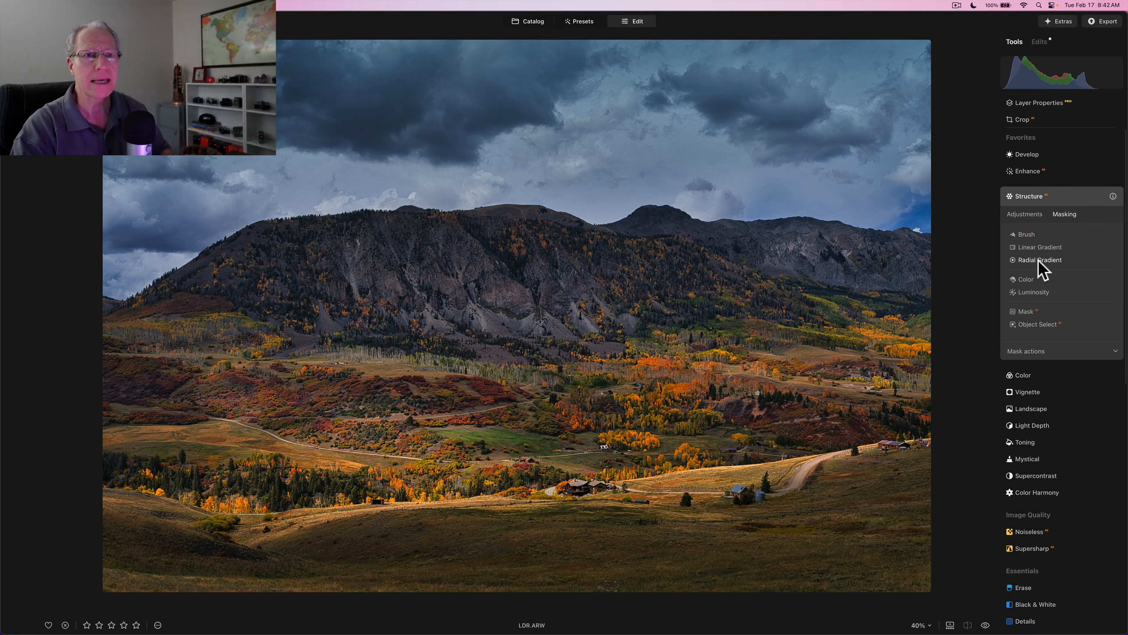
click(1041, 261)
drag(540, 384, 573, 430)
drag(697, 385, 931, 373)
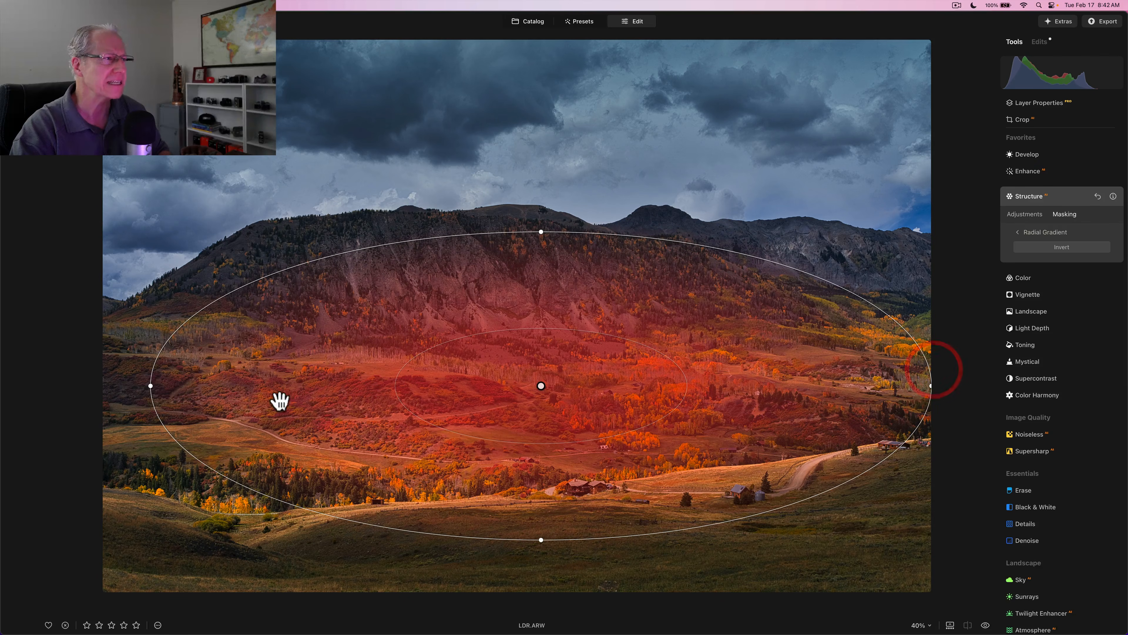
drag(151, 387, 100, 392)
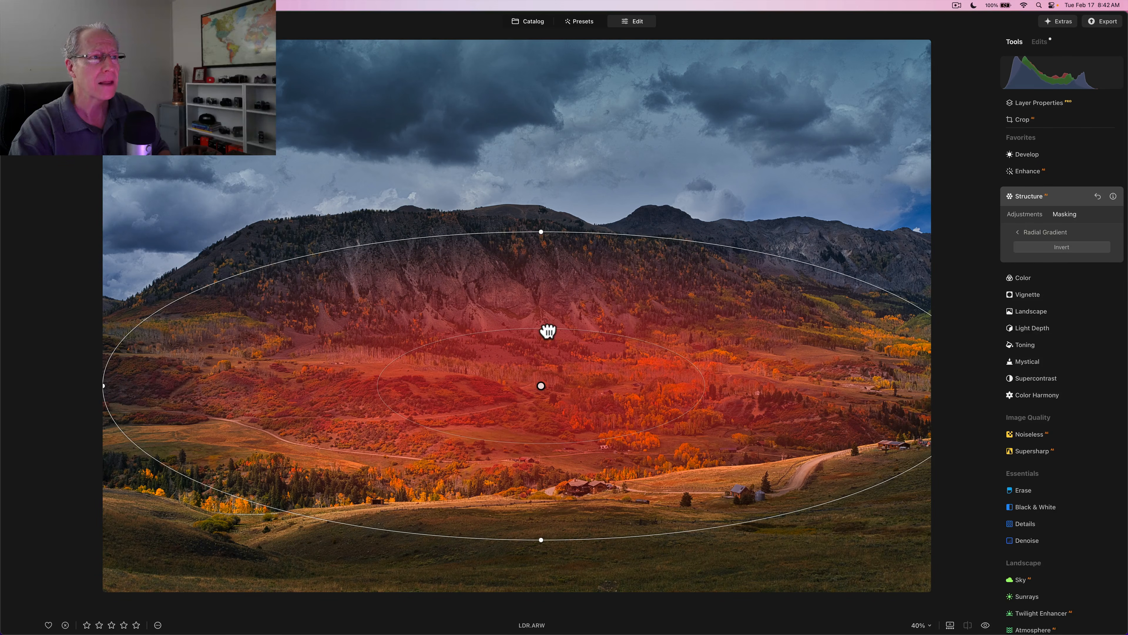
drag(549, 331, 554, 320)
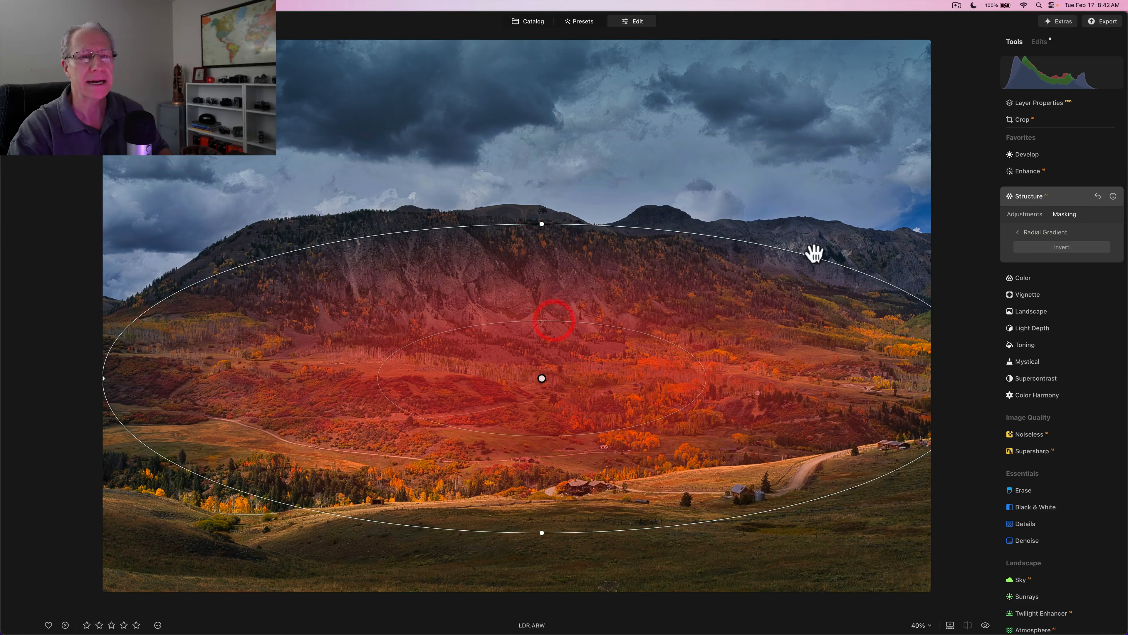
Set the masked Structure tool's Amount to 25 and compare the photo with and without the effect.
click(1028, 216)
drag(1062, 245, 1069, 245)
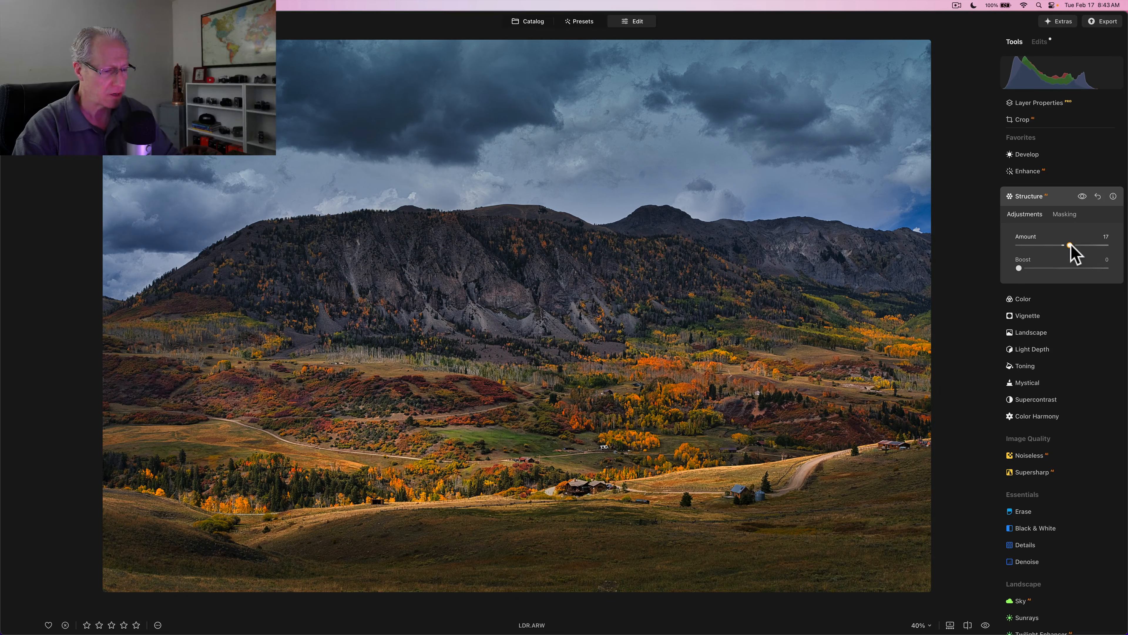
drag(1071, 245, 1075, 244)
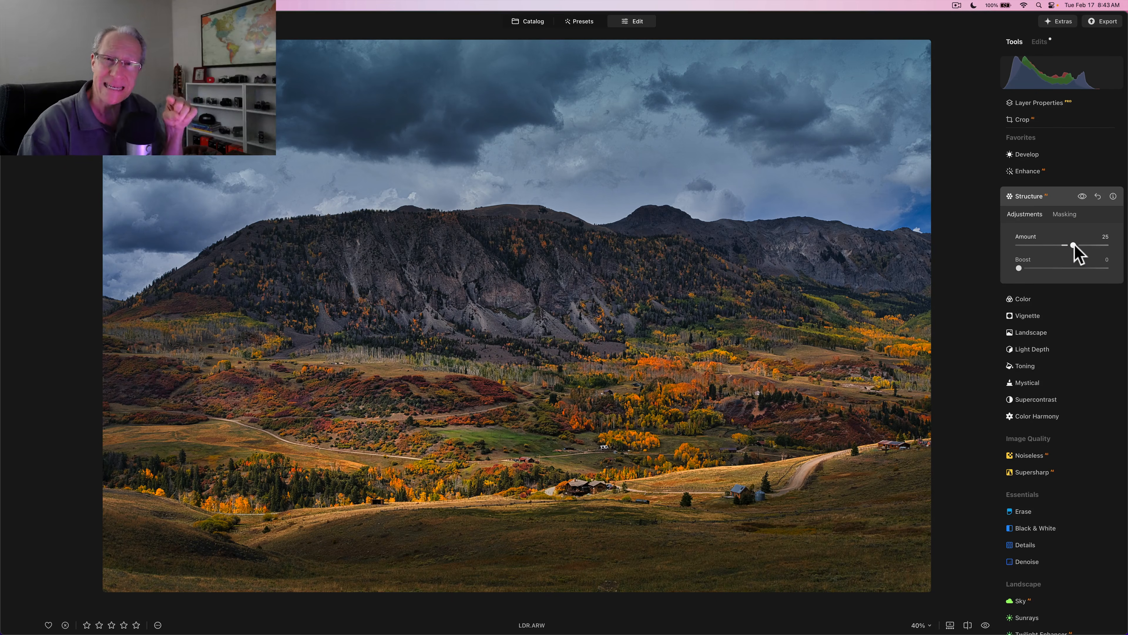
click(1084, 196)
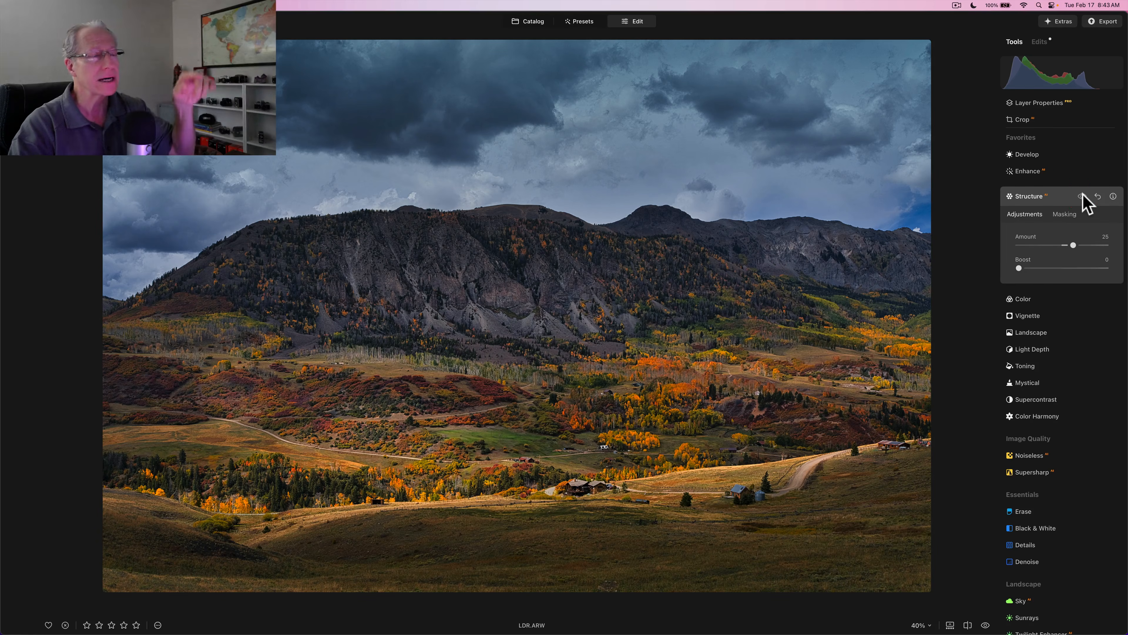
click(1082, 196)
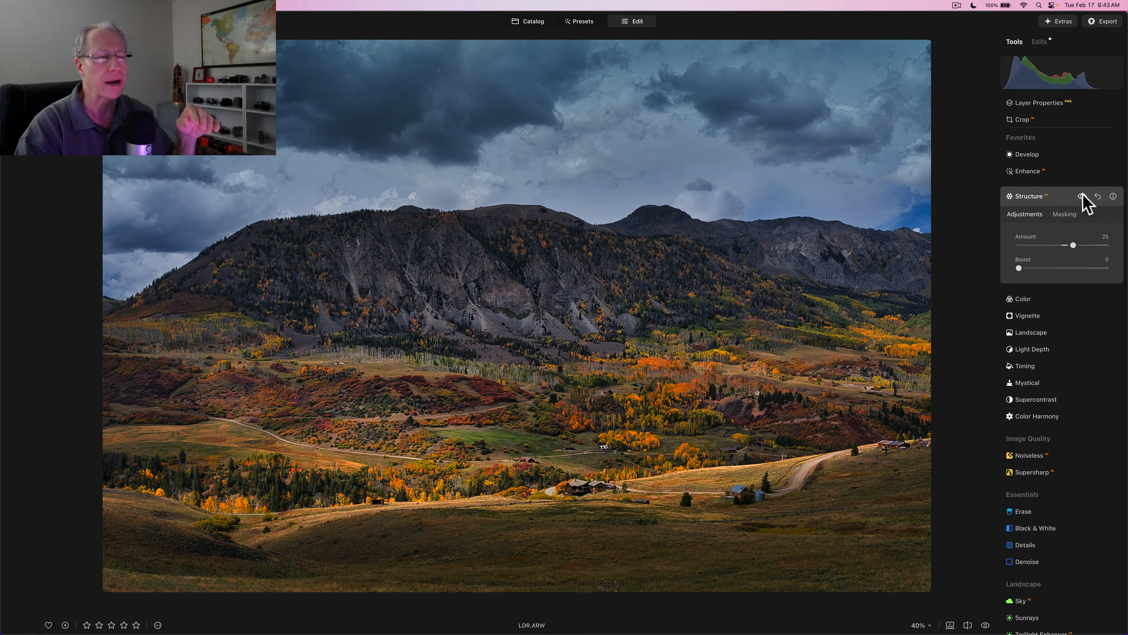
click(1082, 196)
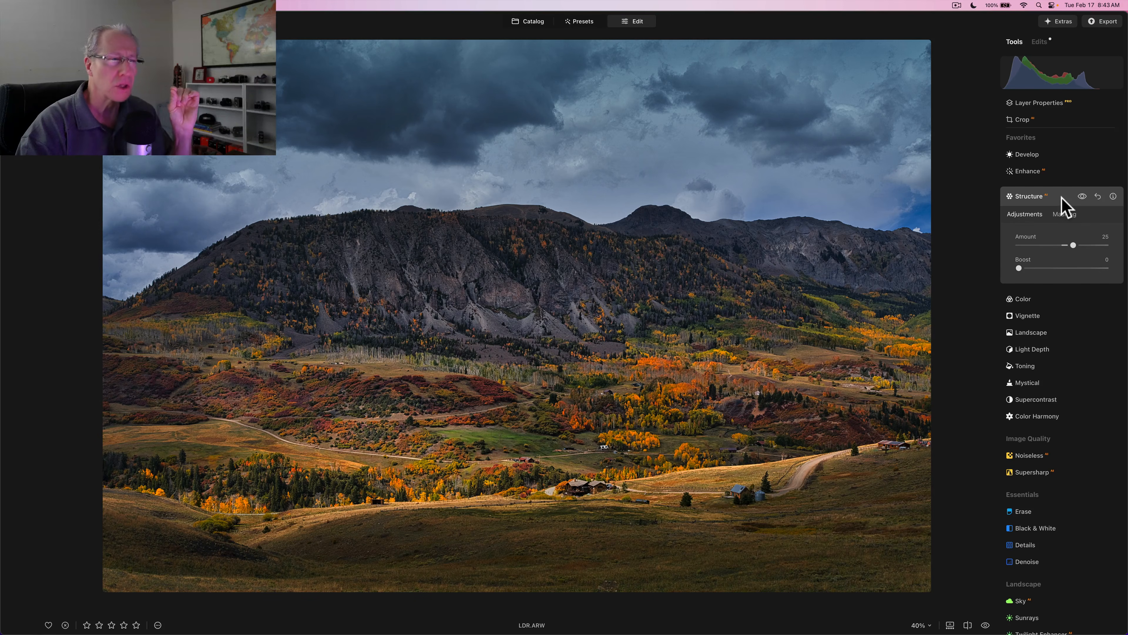
click(1062, 197)
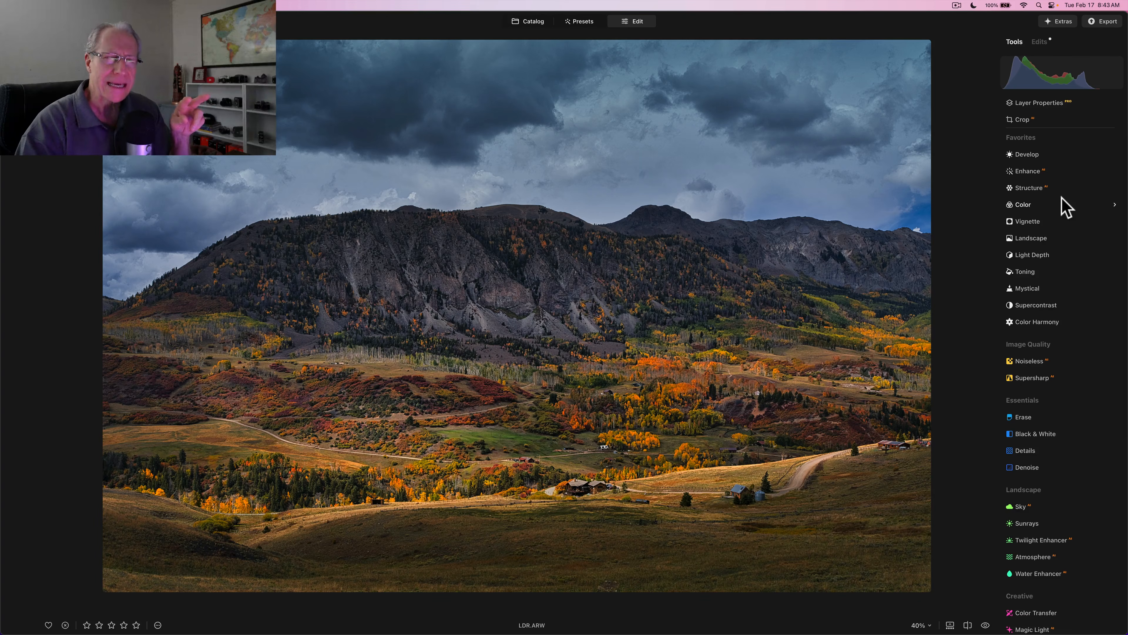
Darken the photo's edges with a vignette of Amount -36 and Size 29.
click(1035, 223)
click(1049, 276)
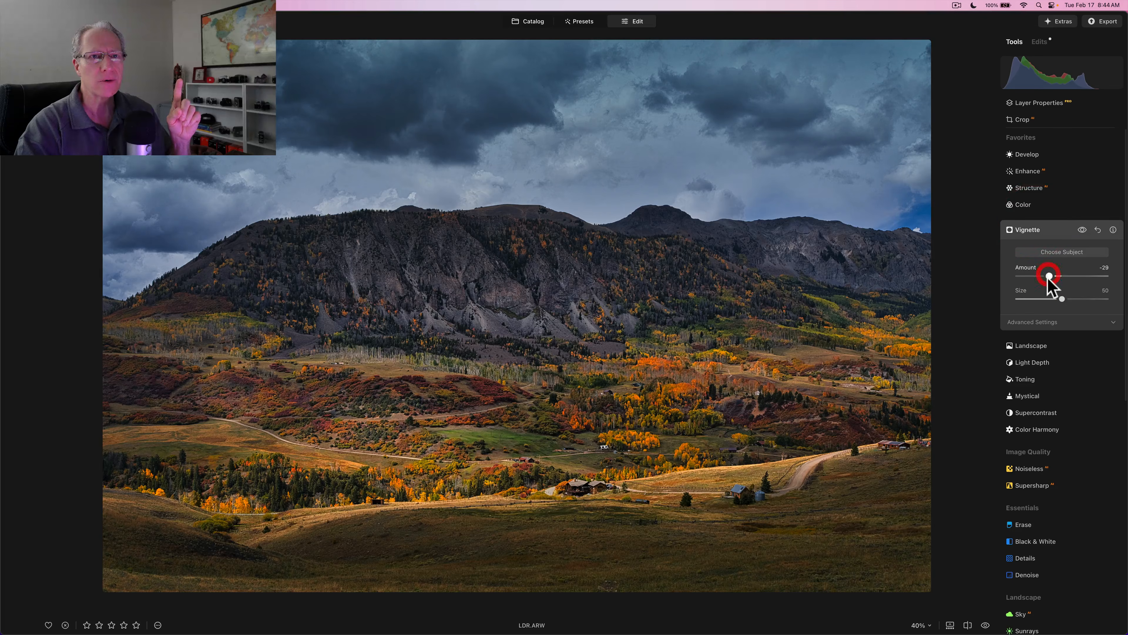
click(1044, 298)
drag(1050, 276, 1046, 276)
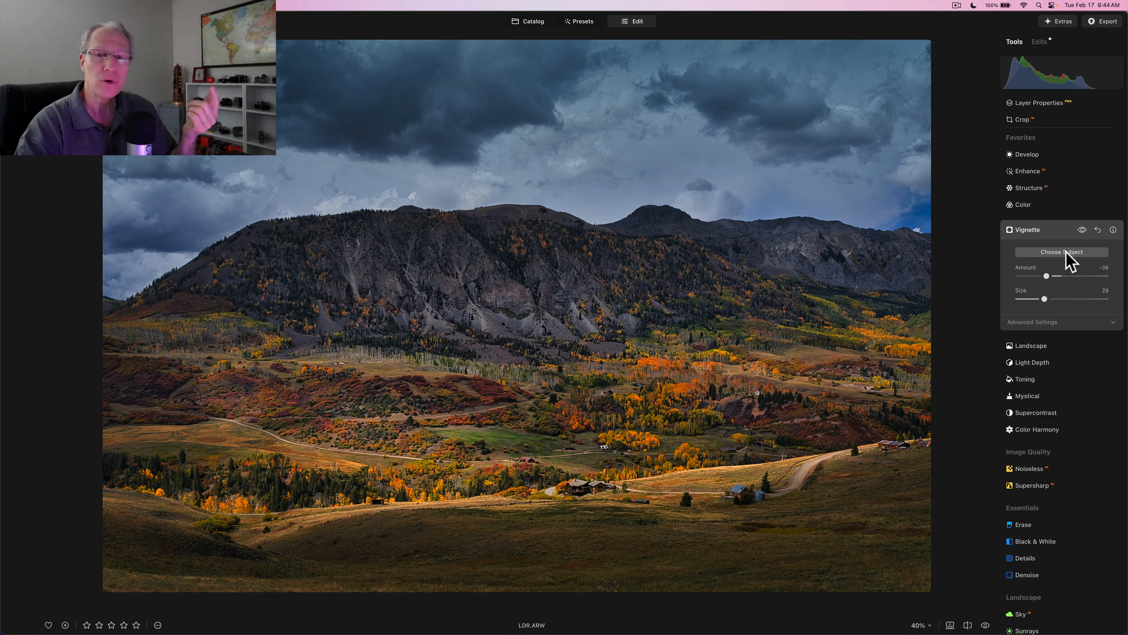
Set the vignette's Roundness to -42, Feather to 100 and Inner Light to 6.
click(1039, 323)
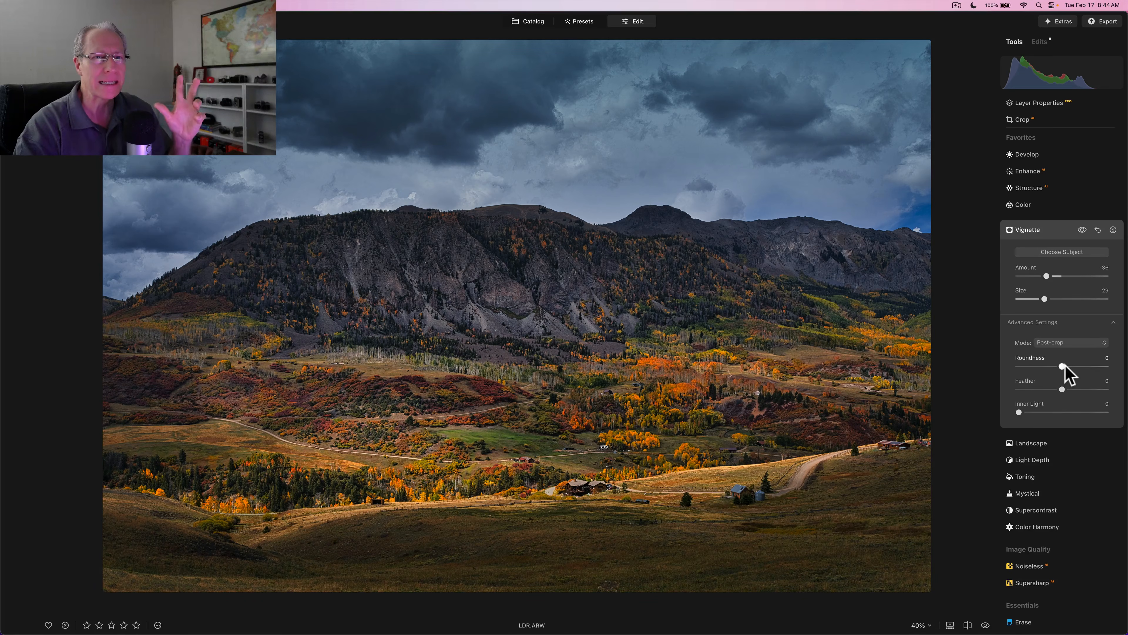
drag(1060, 367, 1110, 391)
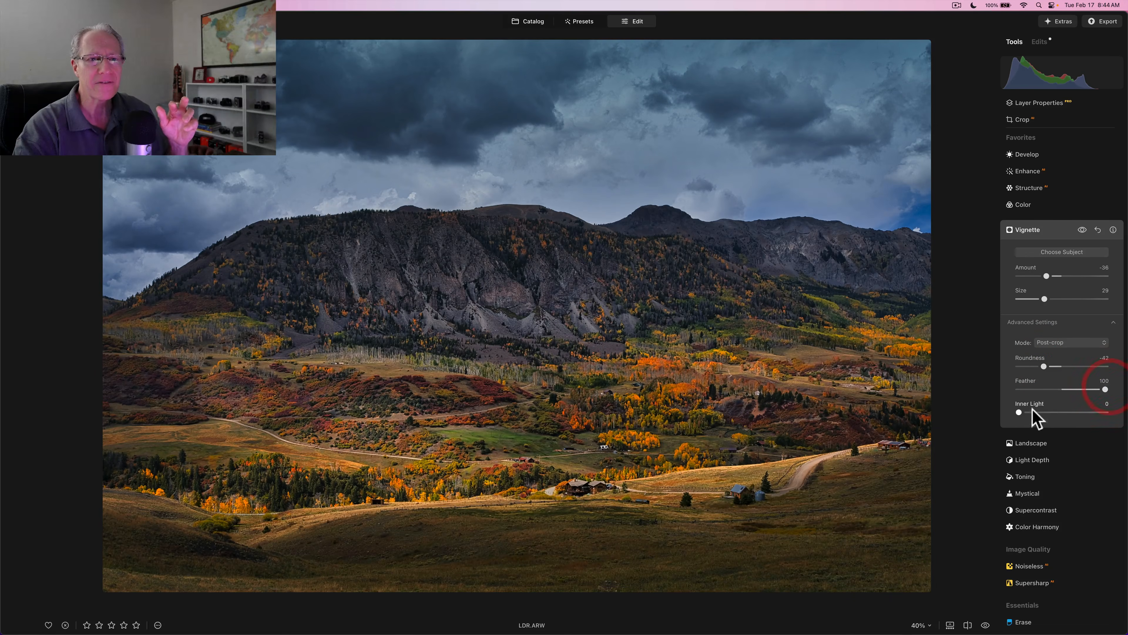
mouse_move(1019, 413)
mouse_down()
mouse_move(1065, 412)
mouse_move(1024, 413)
mouse_up()
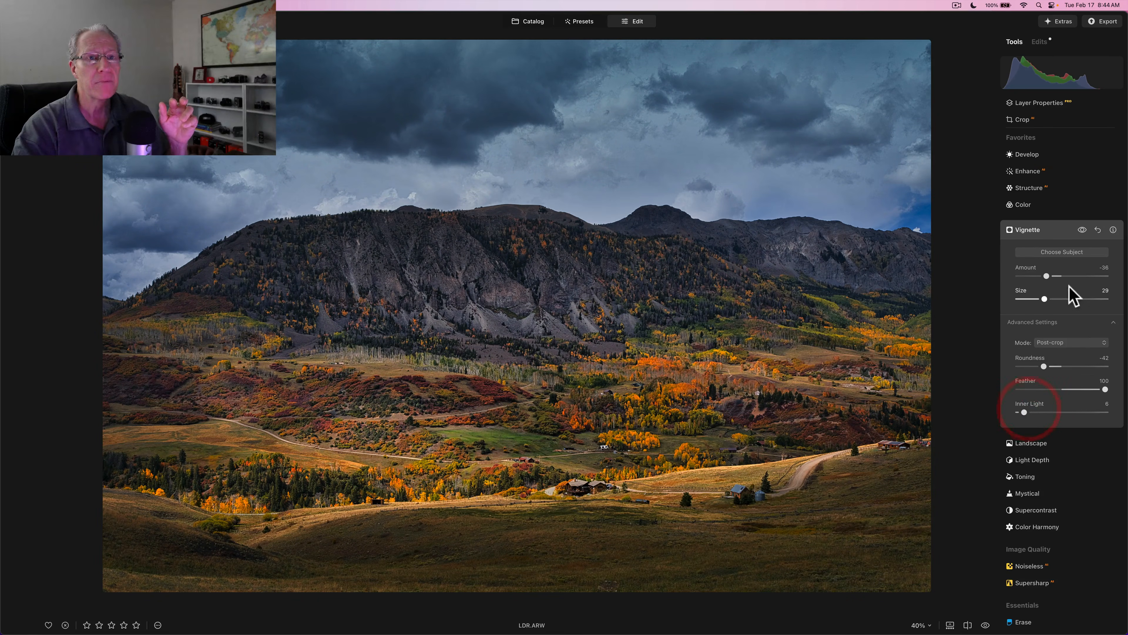
Compare the photo with and without the vignette, and the whole edit against the original.
click(1084, 227)
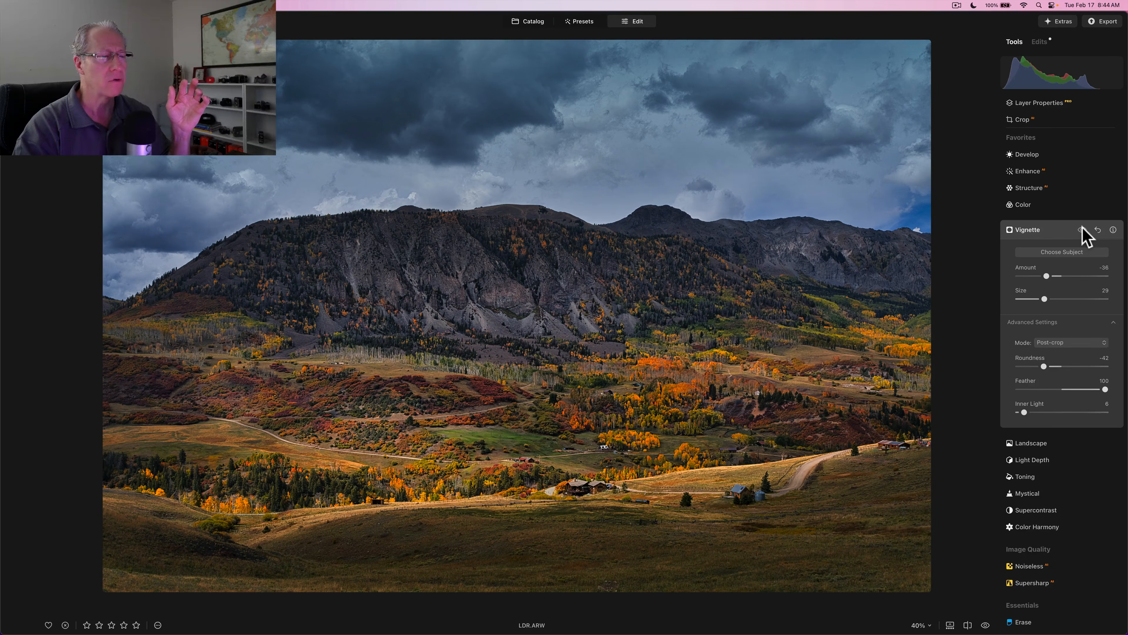
click(1082, 228)
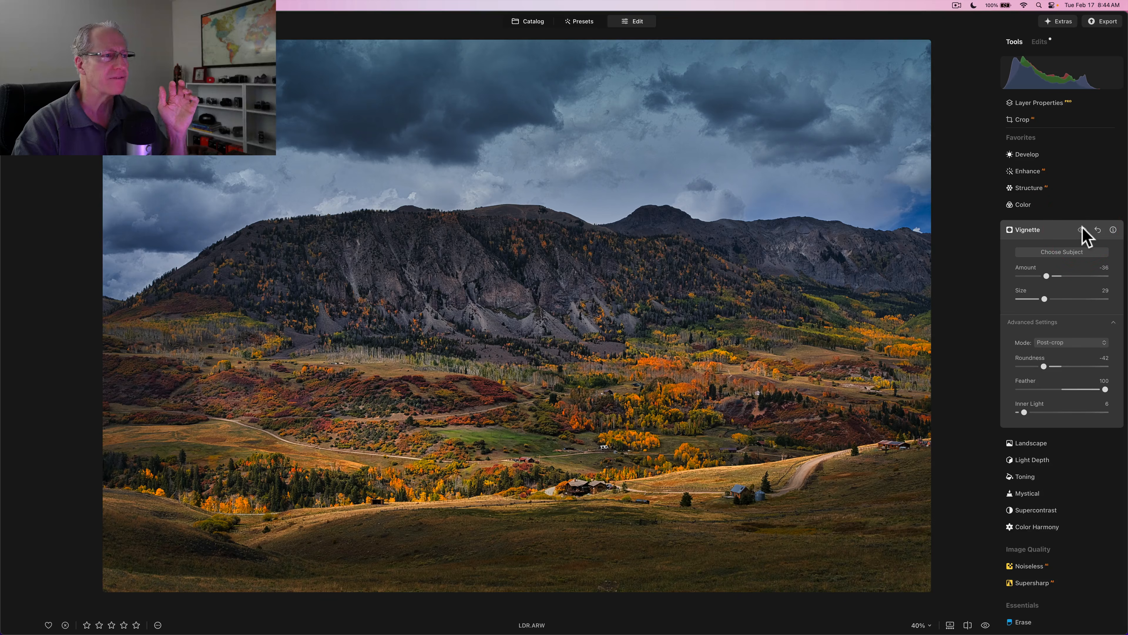
click(1083, 230)
click(1053, 230)
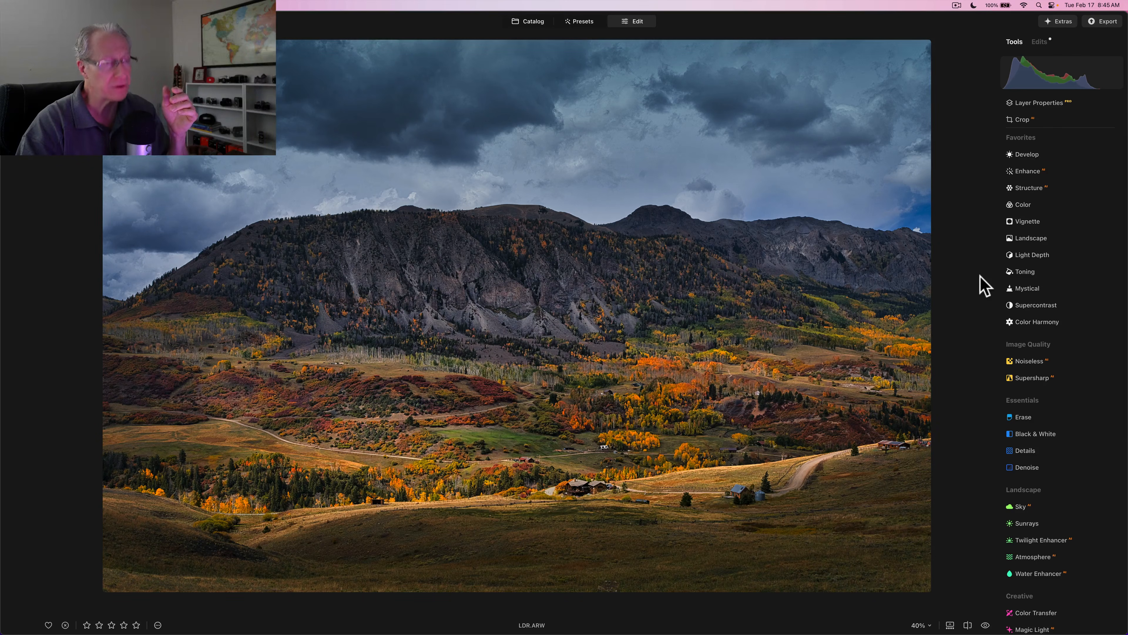
key(backslash)
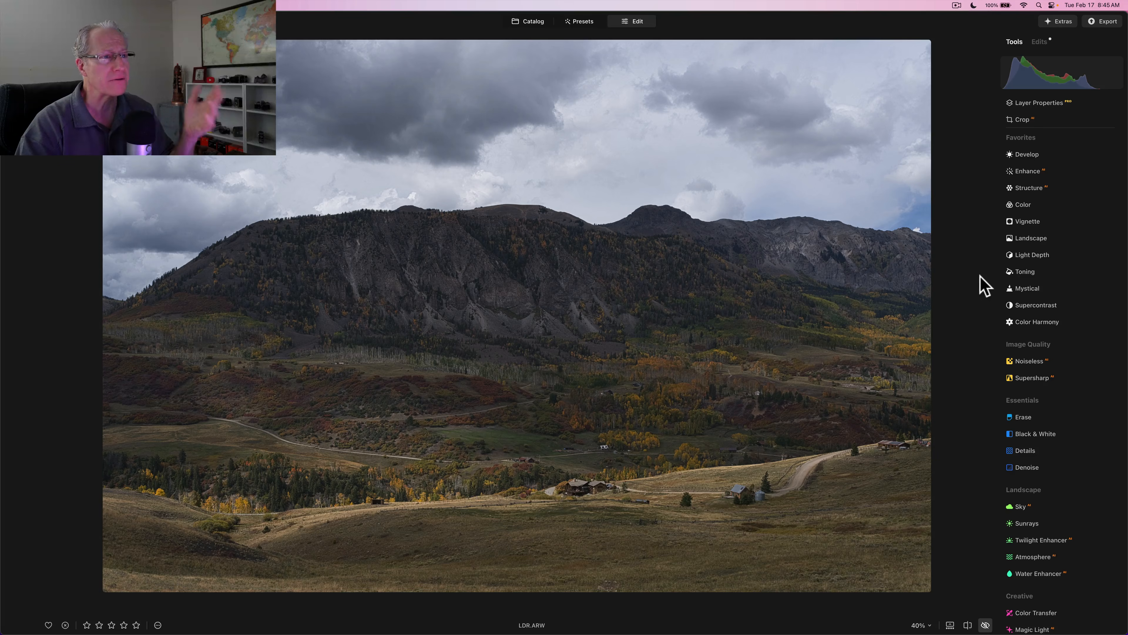
key(backslash)
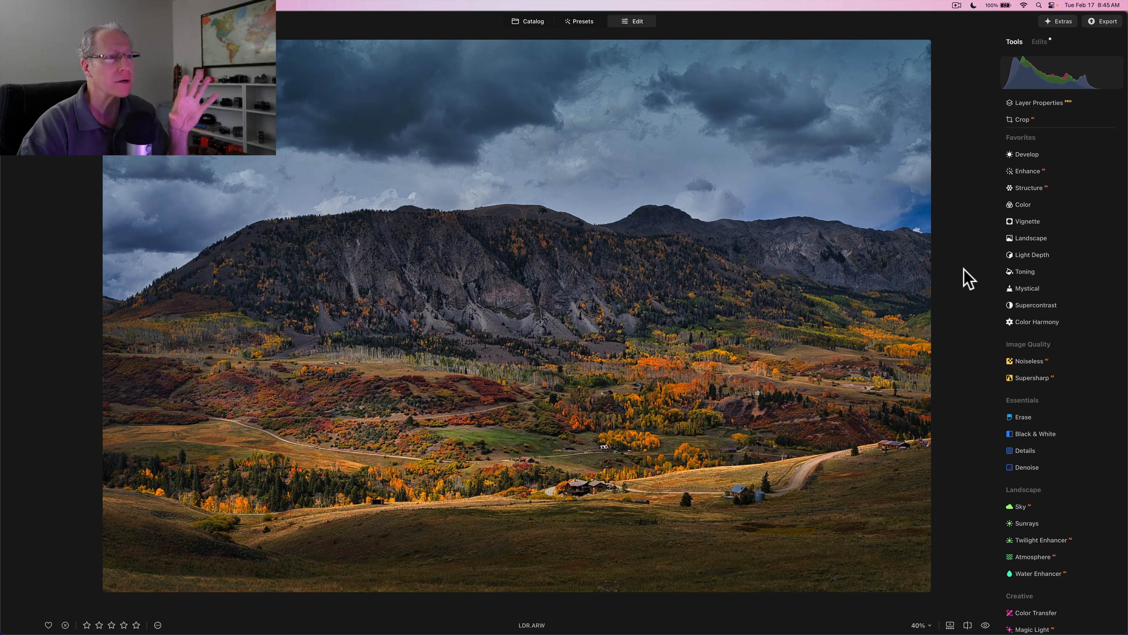
Apply a Tilt-shift blur with Amount 26 to the photo.
scroll(1022, 338, down, 6)
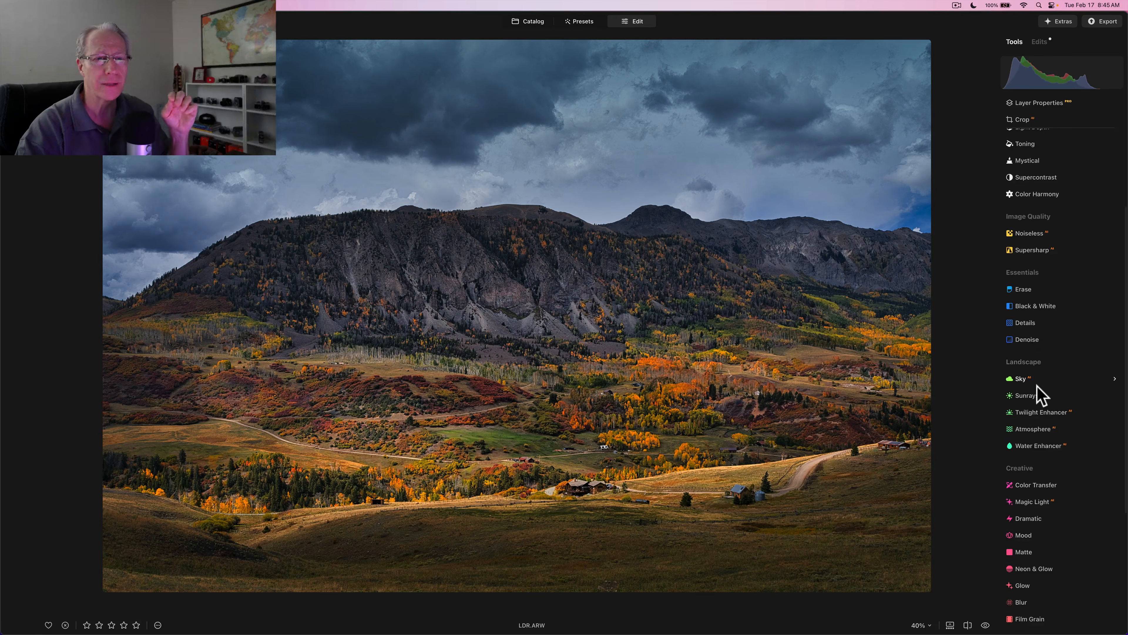
scroll(1037, 395, down, 3)
click(1027, 407)
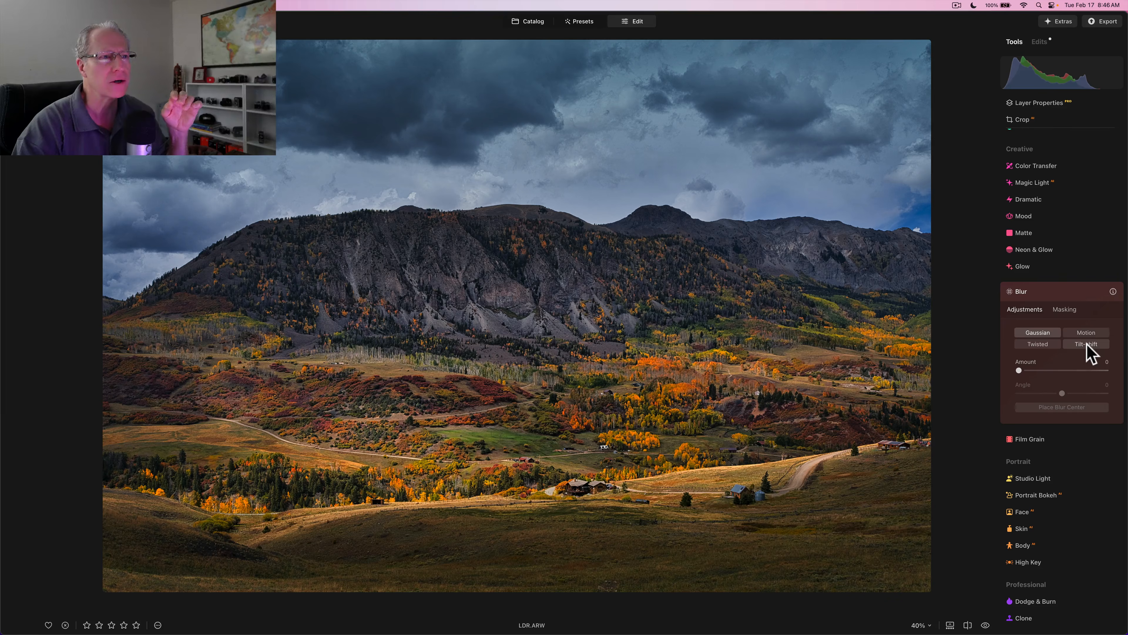
click(1087, 345)
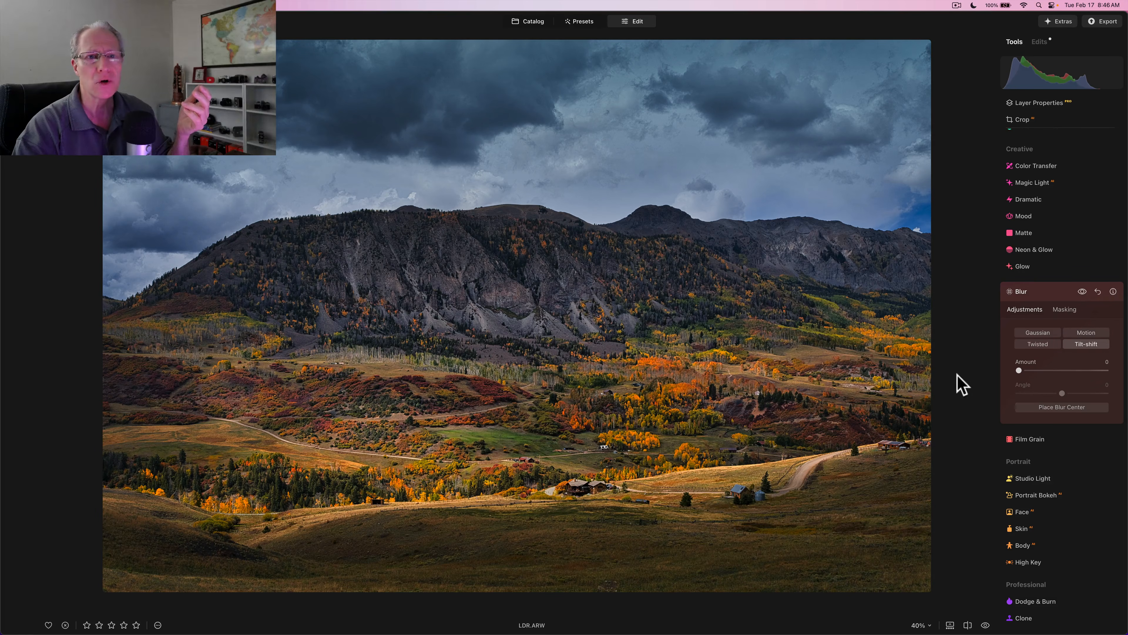
drag(1019, 370, 1042, 371)
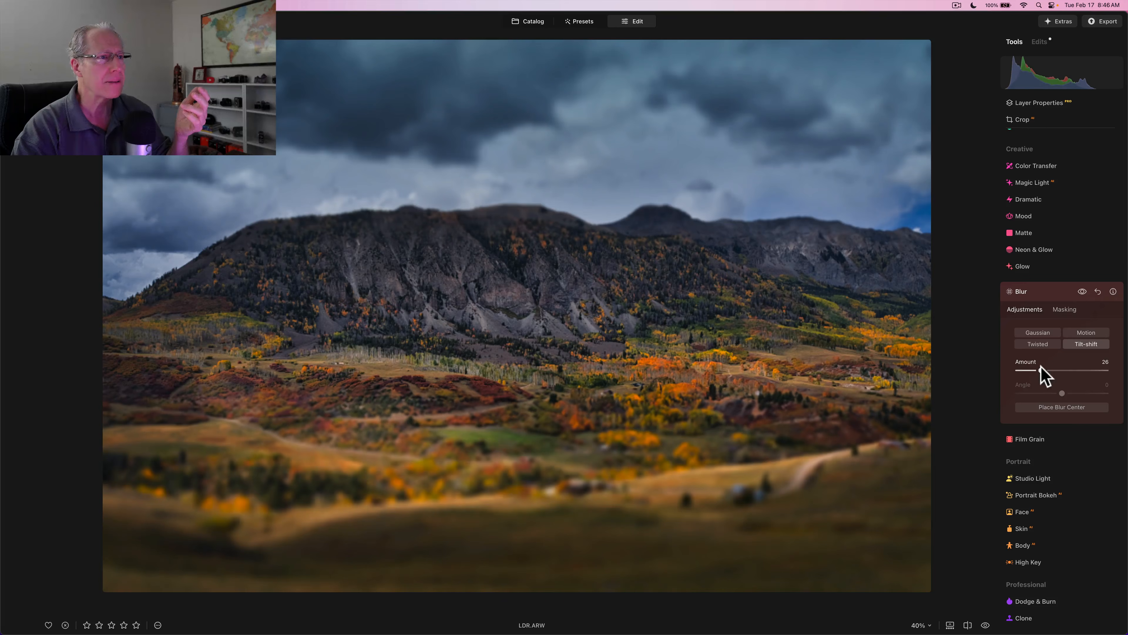
click(1041, 371)
Place the tilt-shift blur centre in the valley and widen the sharp band from just above the mountain ridge to the foreground hill.
click(1058, 407)
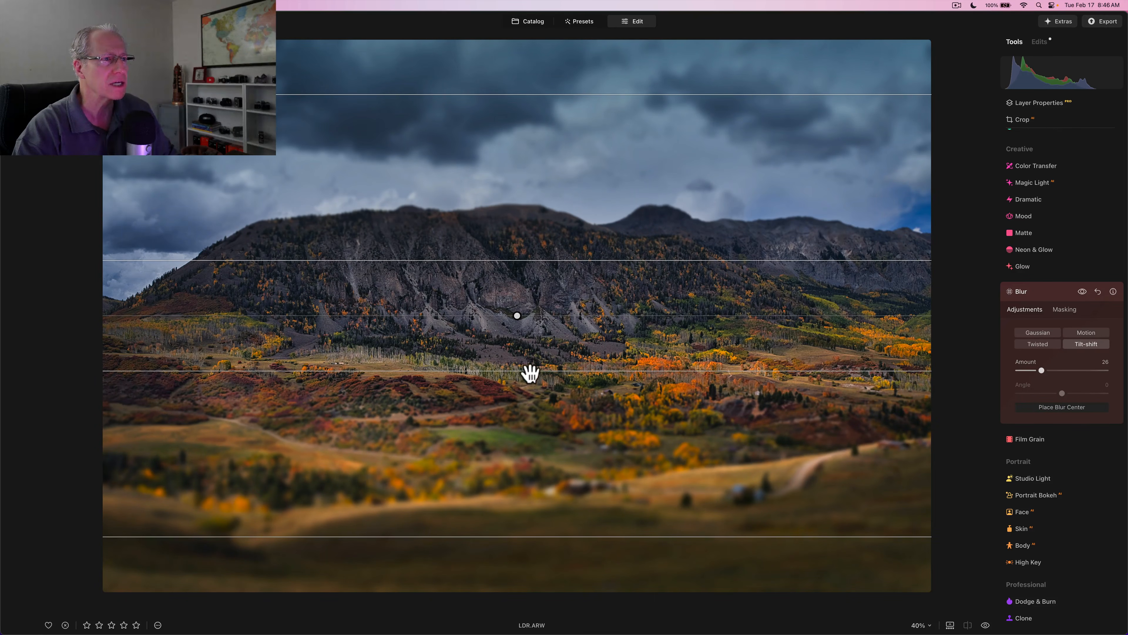
drag(529, 373, 528, 416)
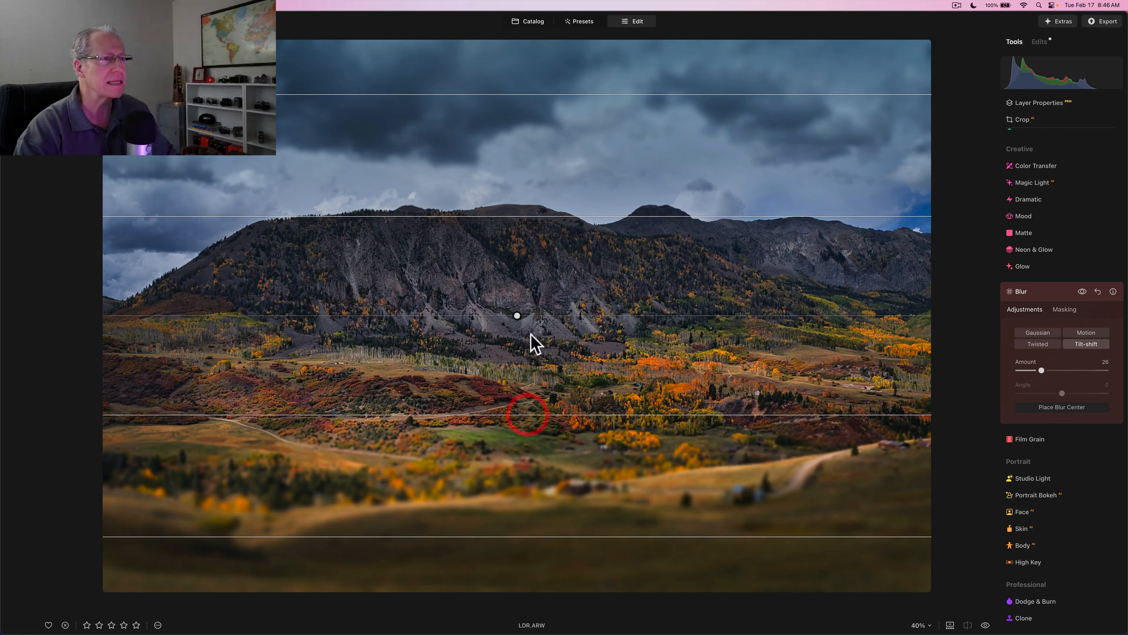
drag(515, 316, 517, 421)
click(519, 351)
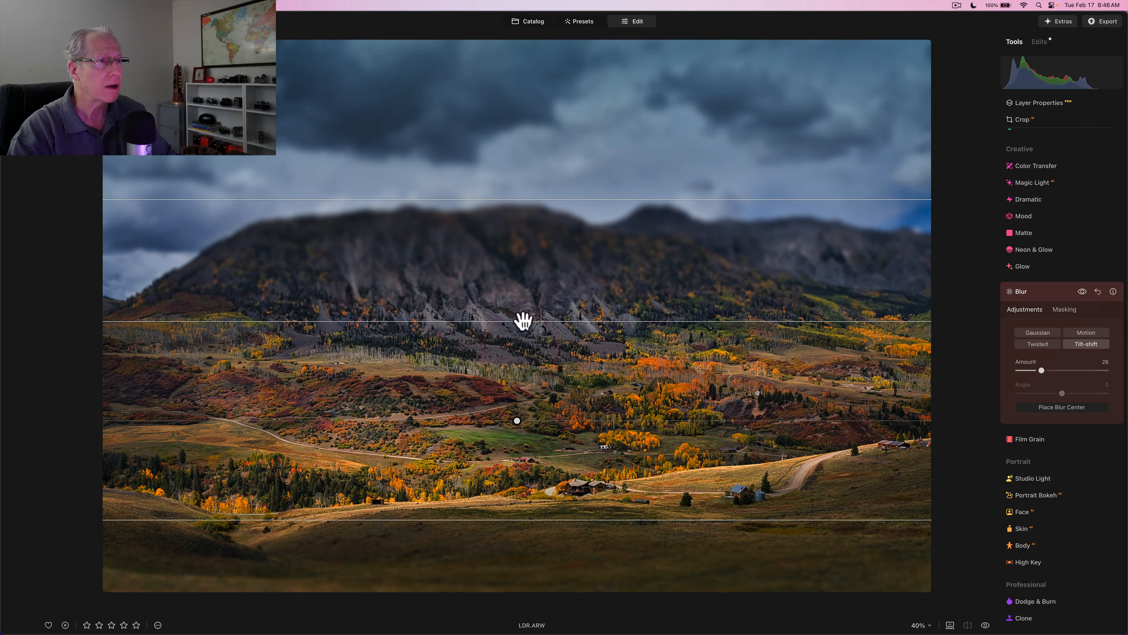
drag(522, 321, 523, 282)
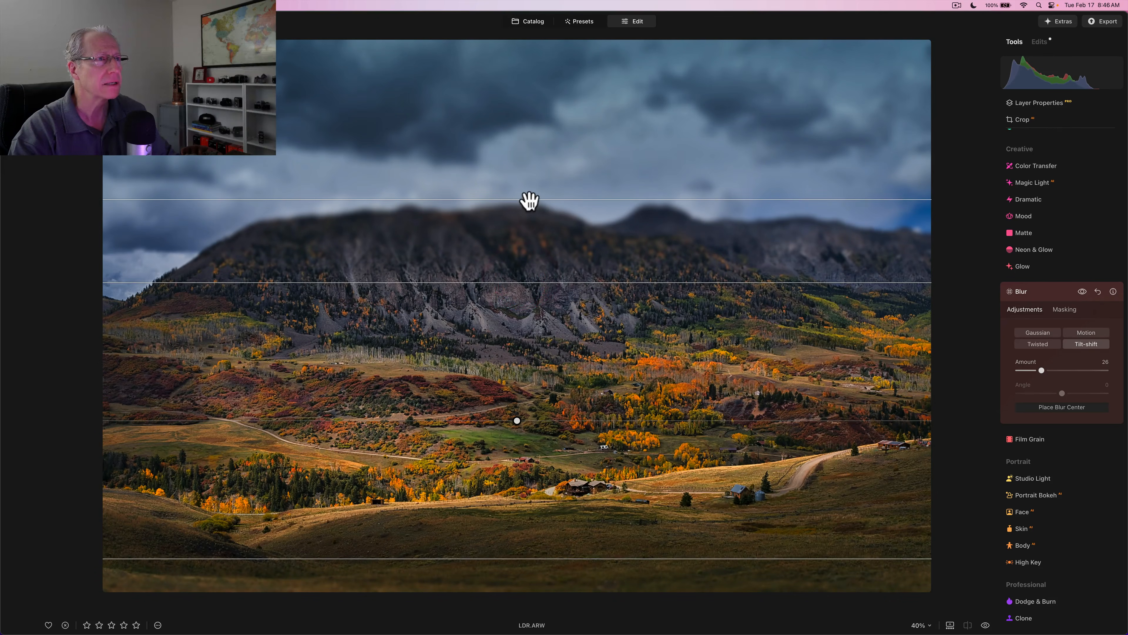
drag(528, 197, 526, 93)
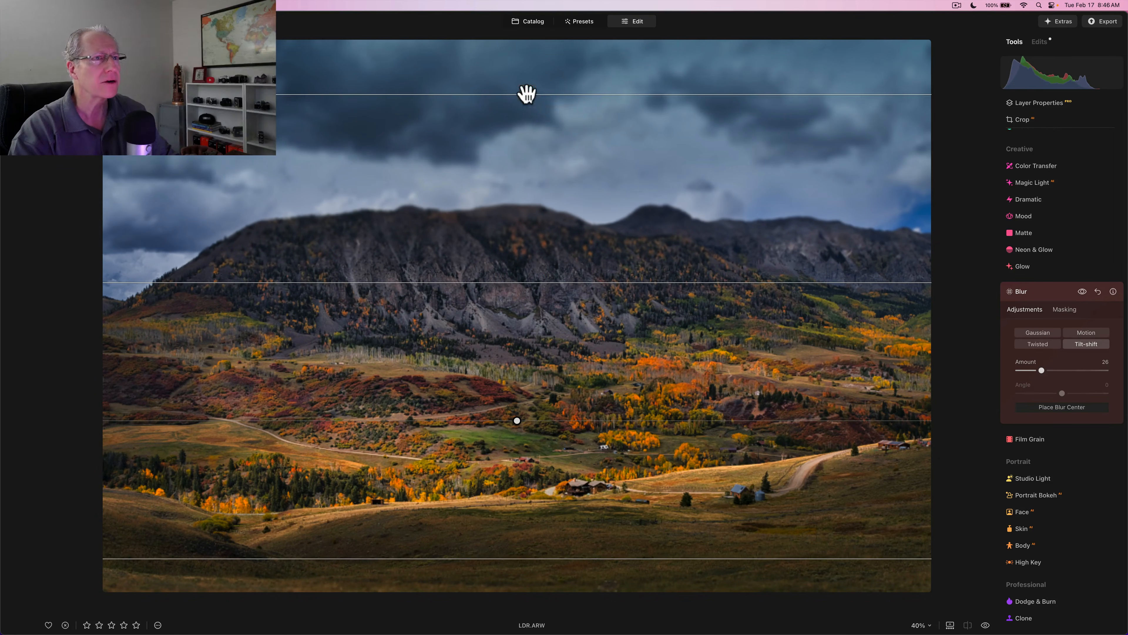
drag(551, 283, 549, 259)
drag(520, 421, 520, 372)
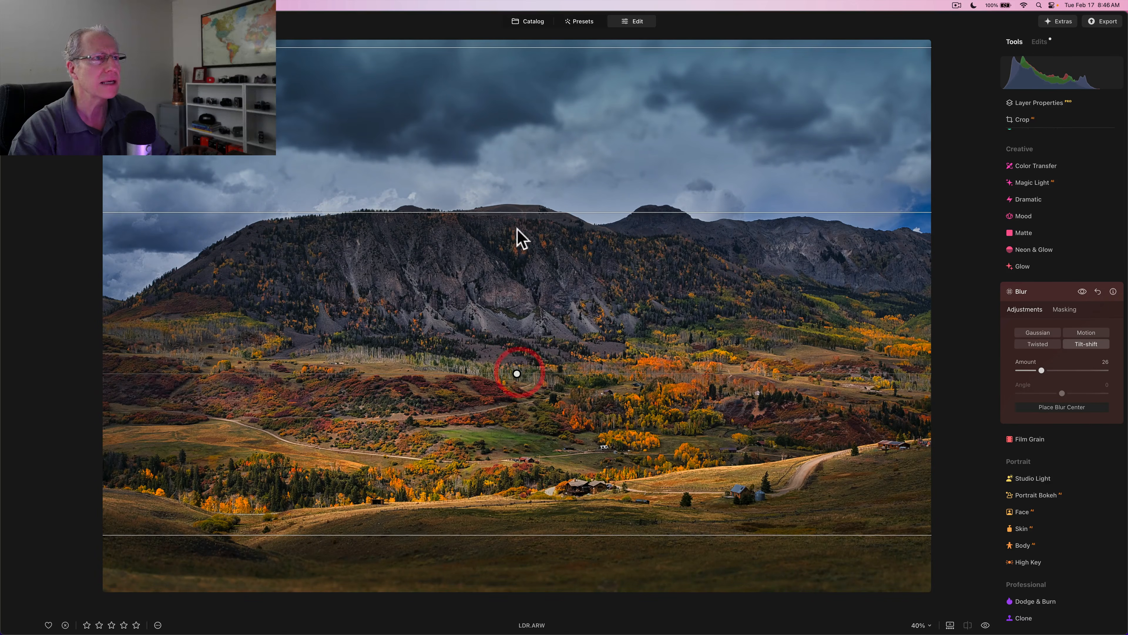
drag(523, 211, 524, 194)
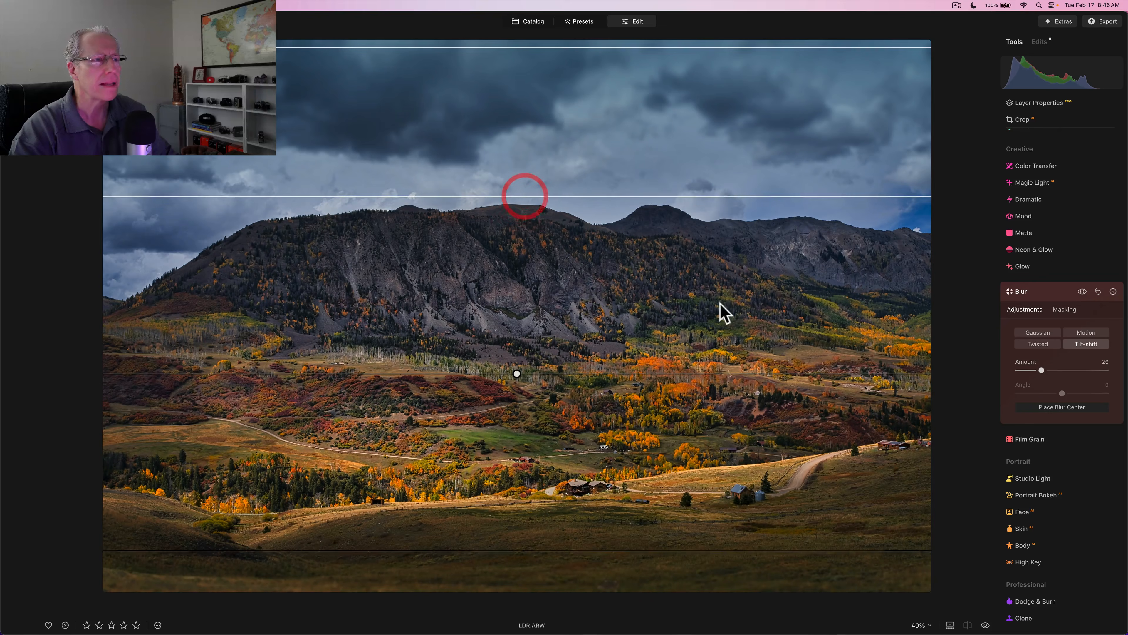
Set the tilt-shift blur Amount to 15 and shift the sharp band slightly up, starting at the foreground hill and ending just above the ridge.
drag(1043, 372, 1032, 372)
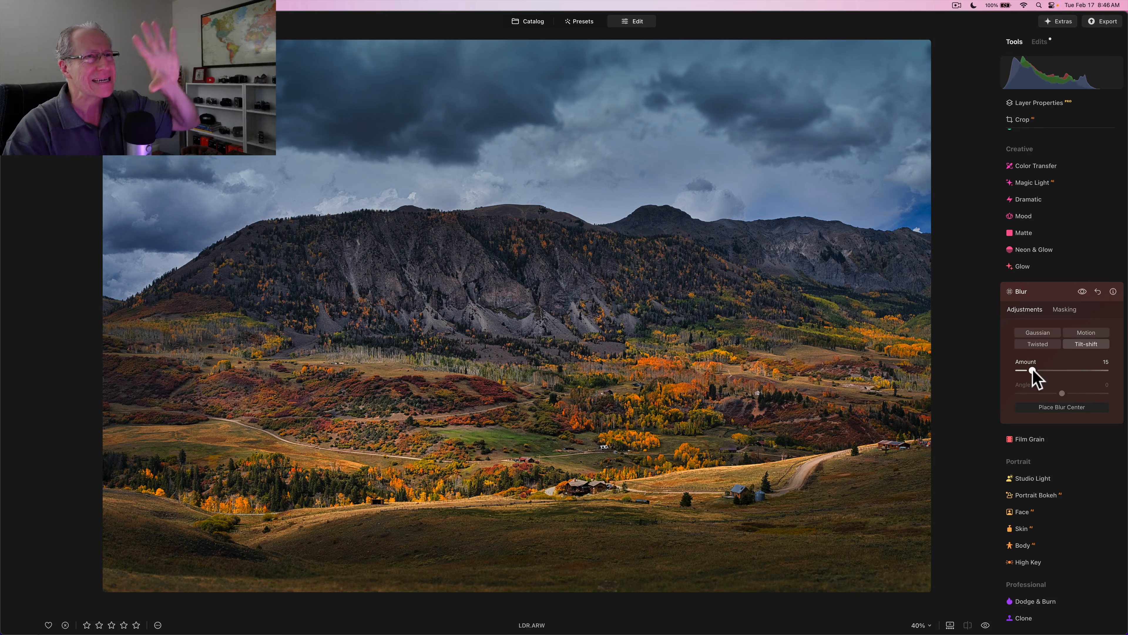
mouse_move(917, 555)
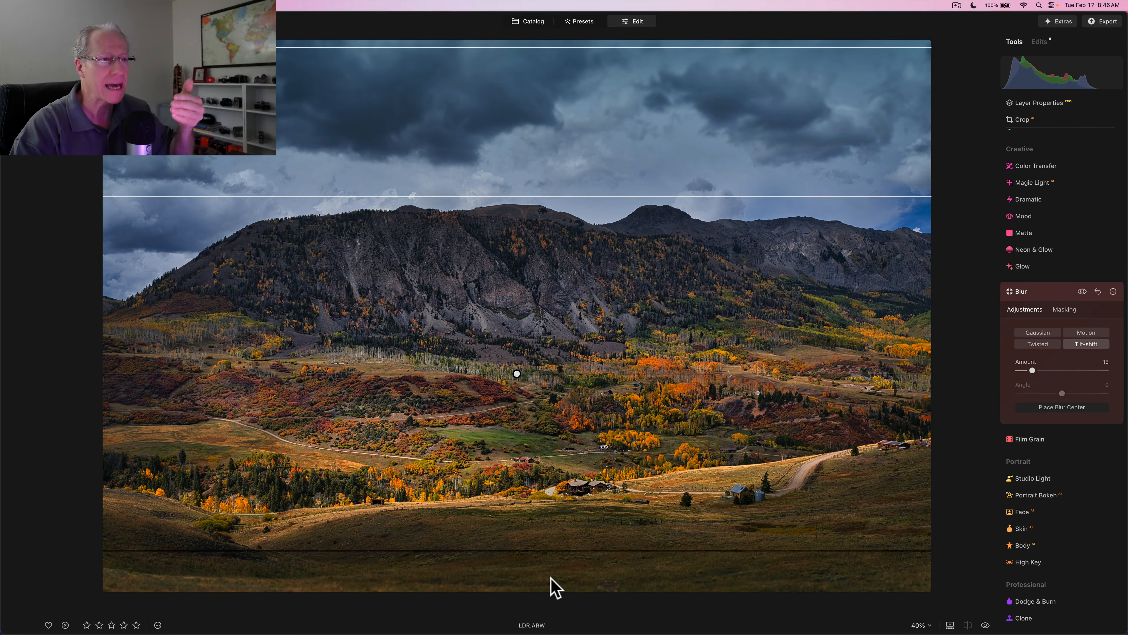
drag(550, 550, 549, 533)
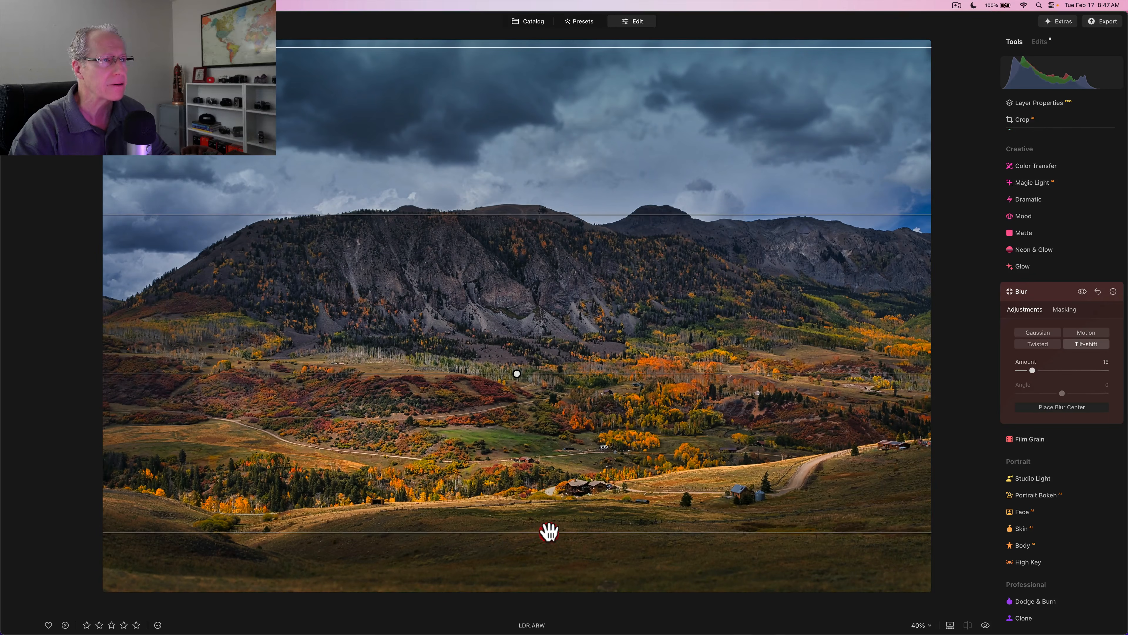
drag(518, 374, 520, 364)
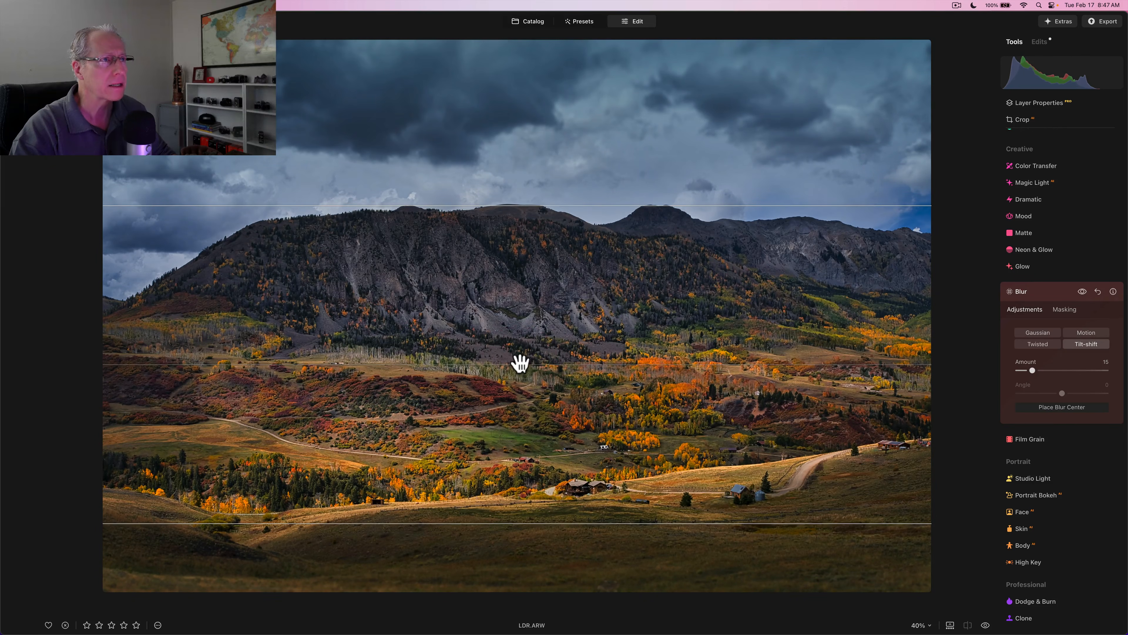
drag(534, 204, 533, 197)
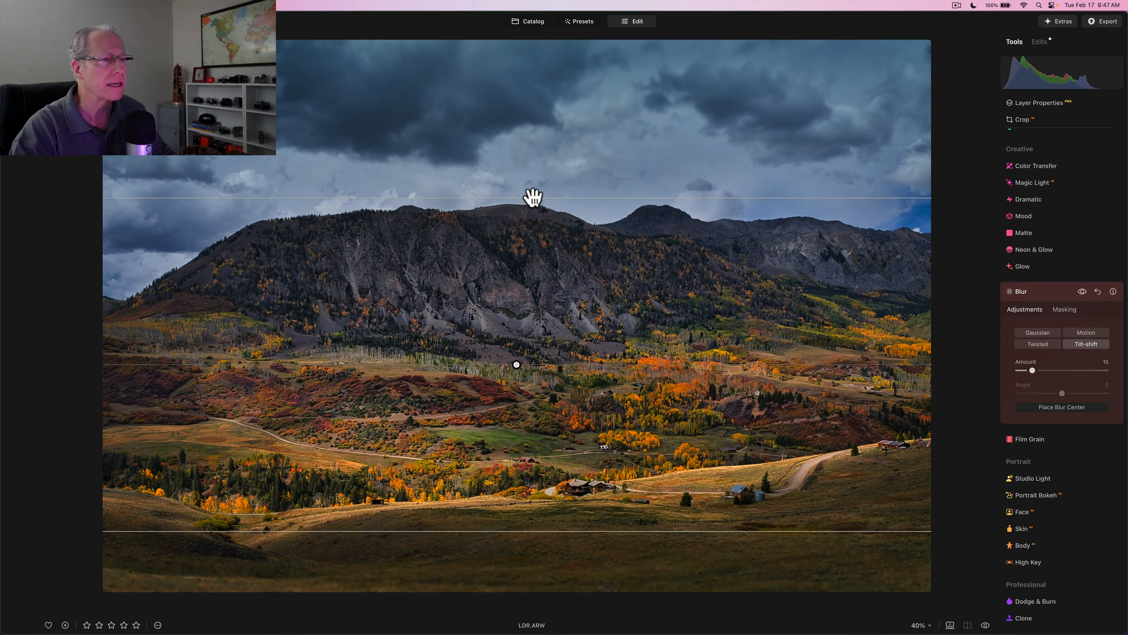
drag(518, 362, 517, 361)
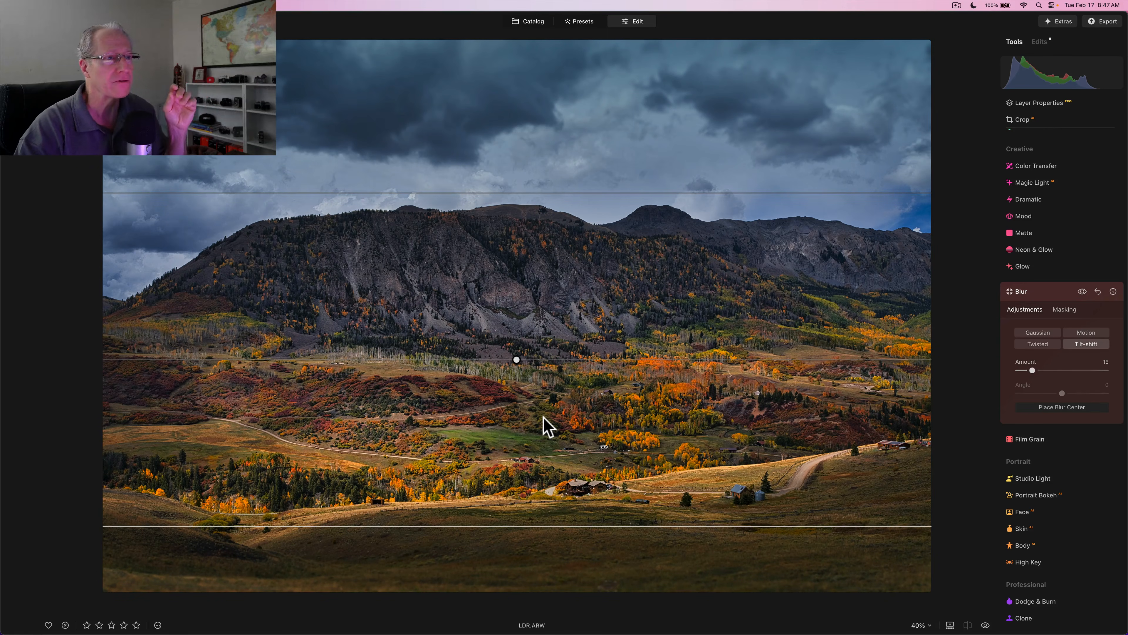
Compare the photo with and without the tilt-shift blur, and reset the Blur tool.
click(1083, 292)
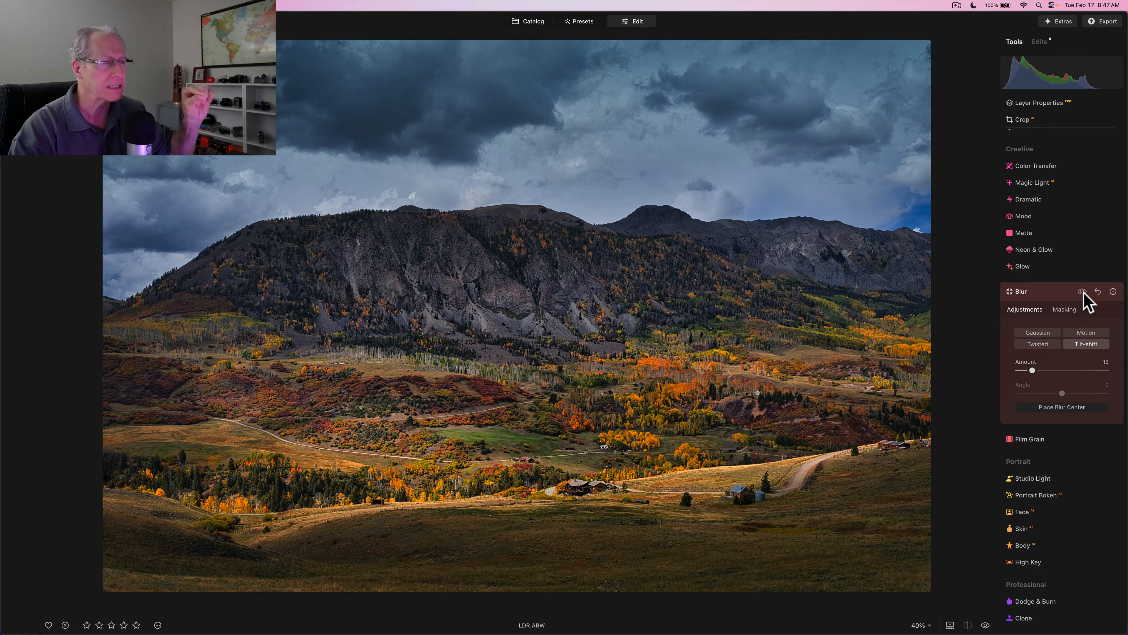
click(1082, 292)
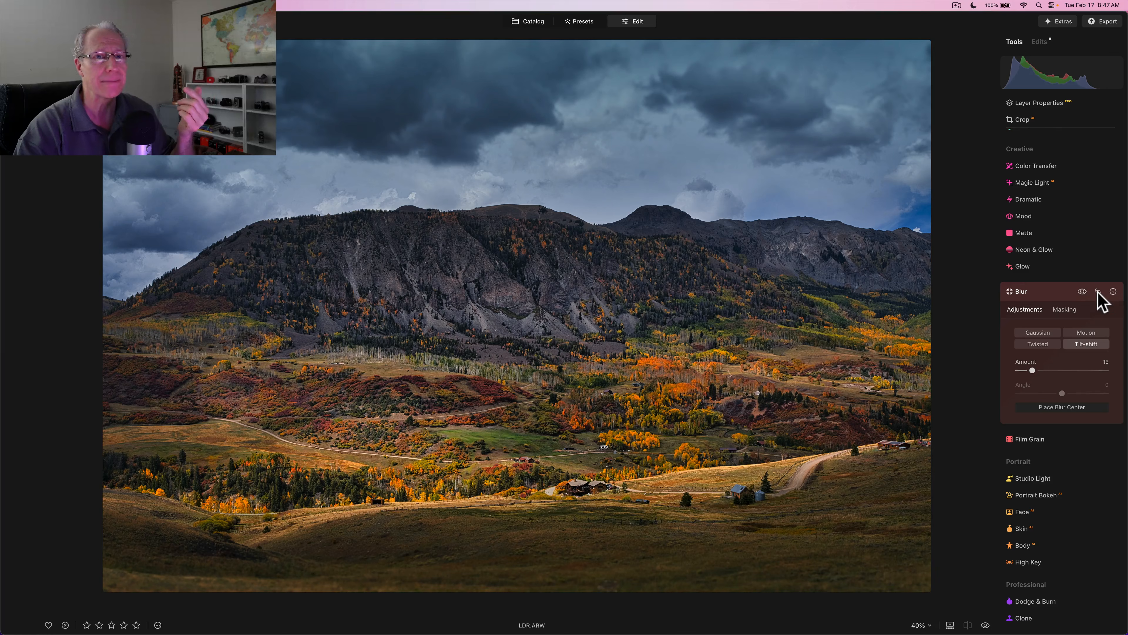
click(1098, 292)
click(1036, 290)
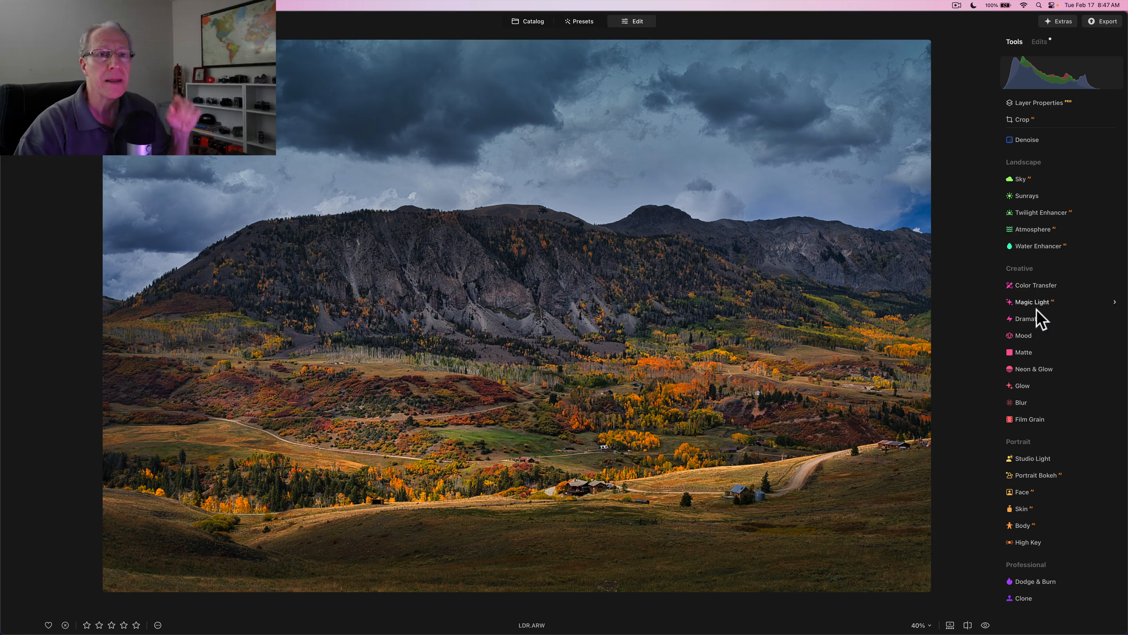
Mask the Develop tool with a radial gradient over the photo's left valley slope, stretched into a wide ellipse tilted down towards the right.
scroll(1035, 315, up, 10)
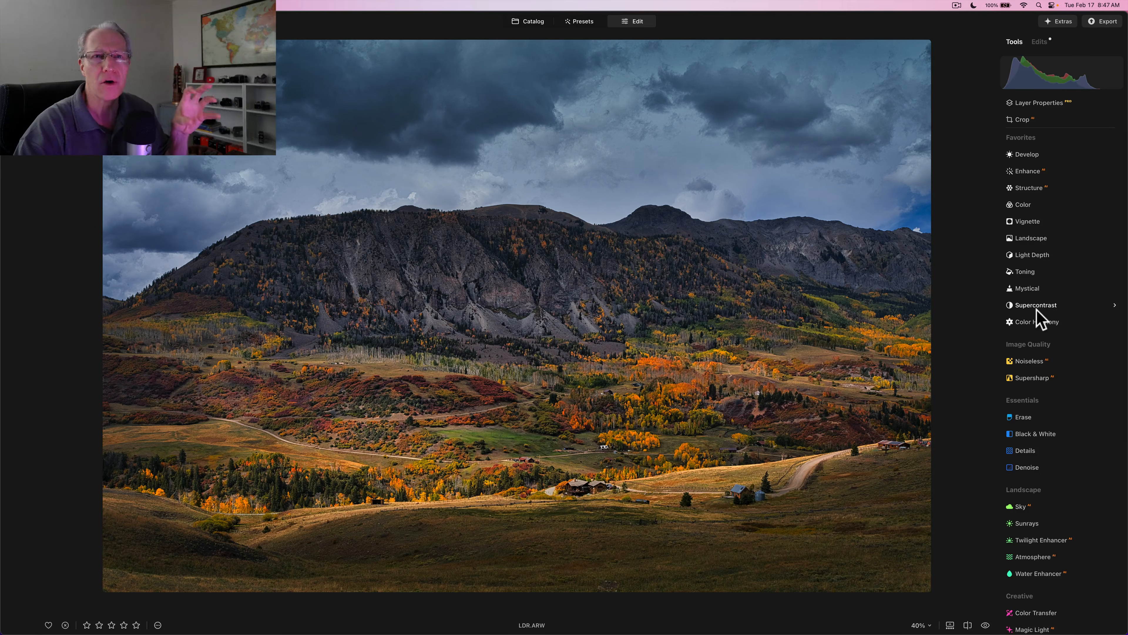
click(1031, 154)
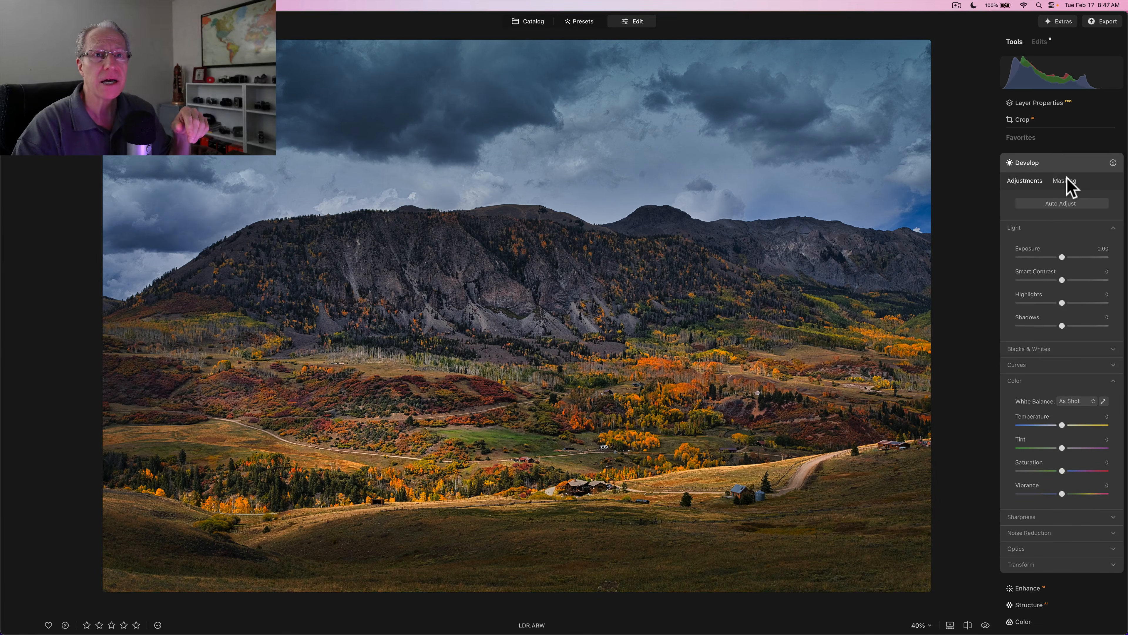
click(1066, 181)
click(1037, 228)
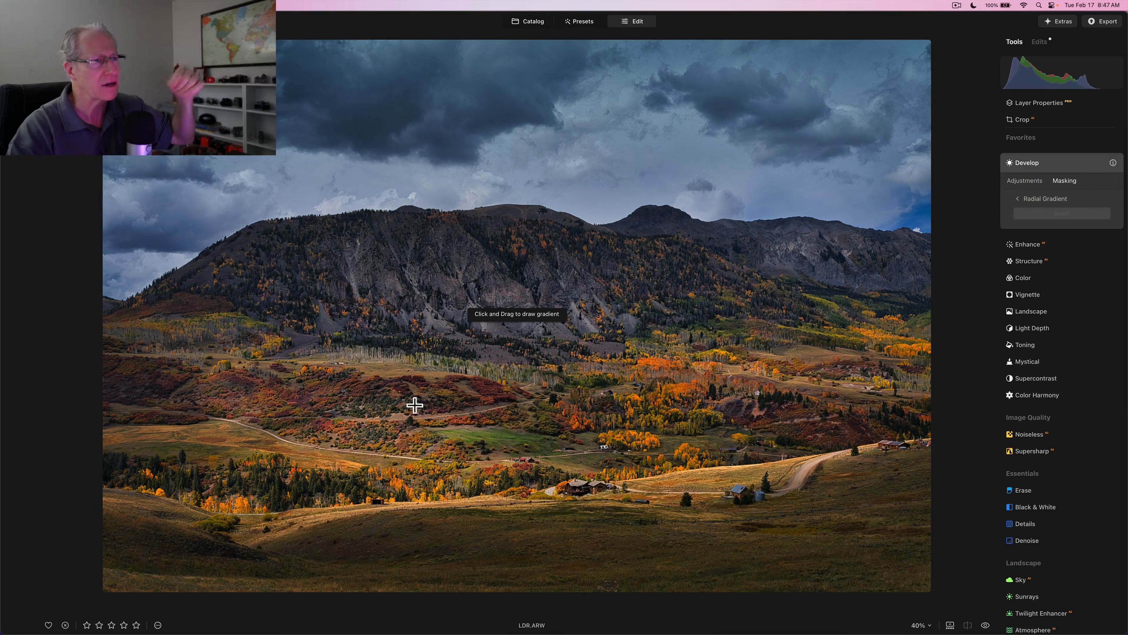
drag(260, 342, 302, 371)
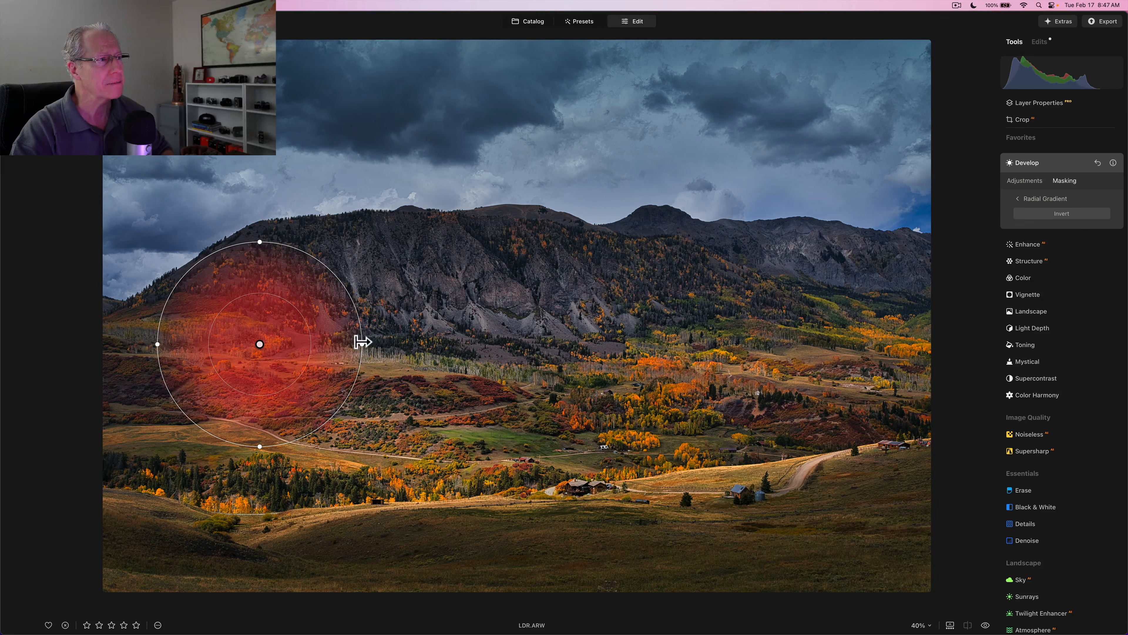
drag(362, 342, 748, 315)
drag(352, 230, 378, 244)
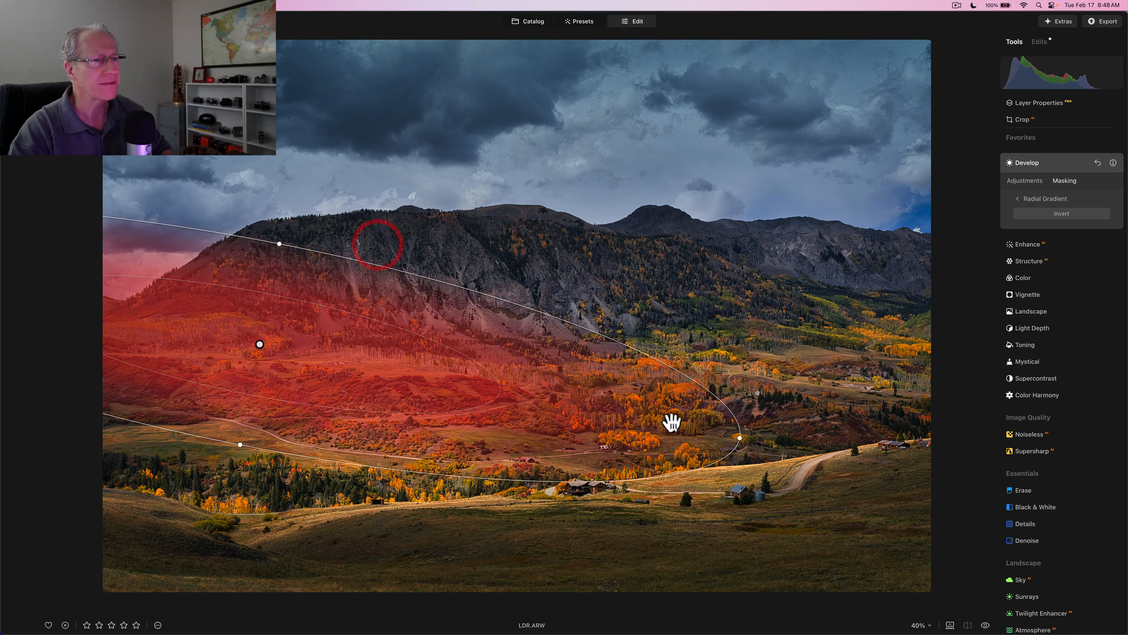
Enlarge the elliptical mask slightly in length and height, and move it up over the mountain's lower slopes.
click(739, 436)
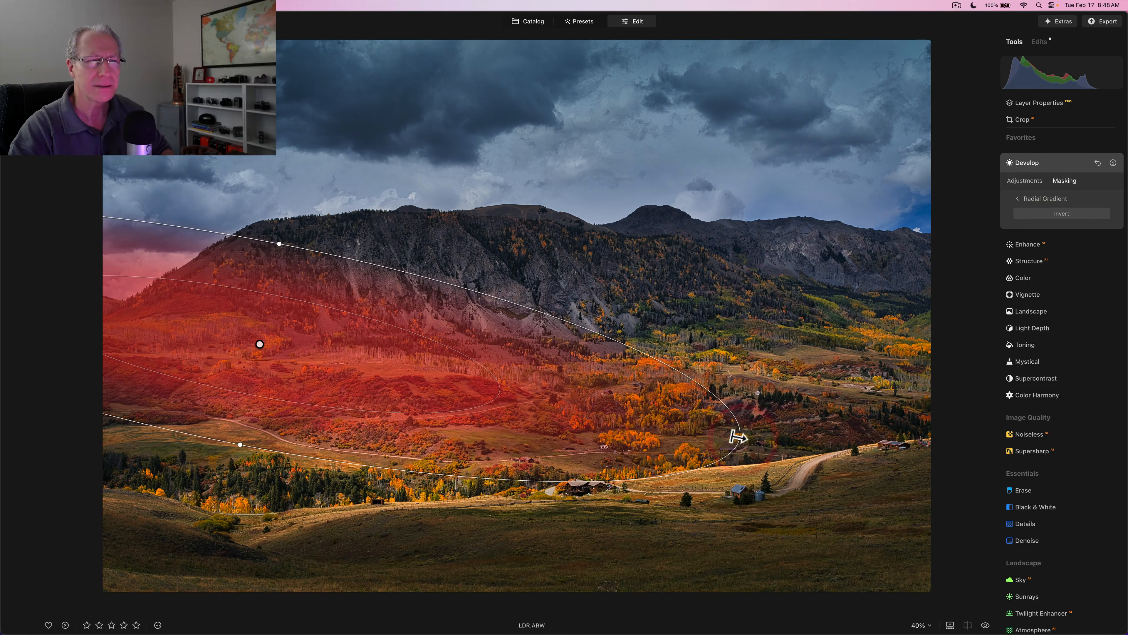
drag(739, 437, 761, 442)
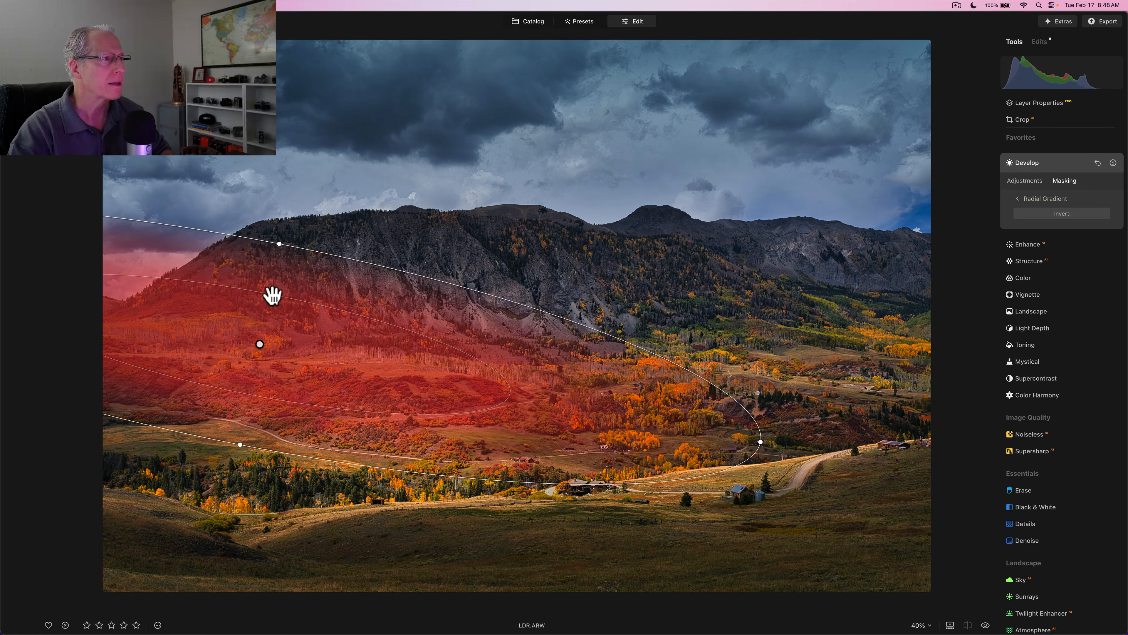
drag(279, 243, 280, 238)
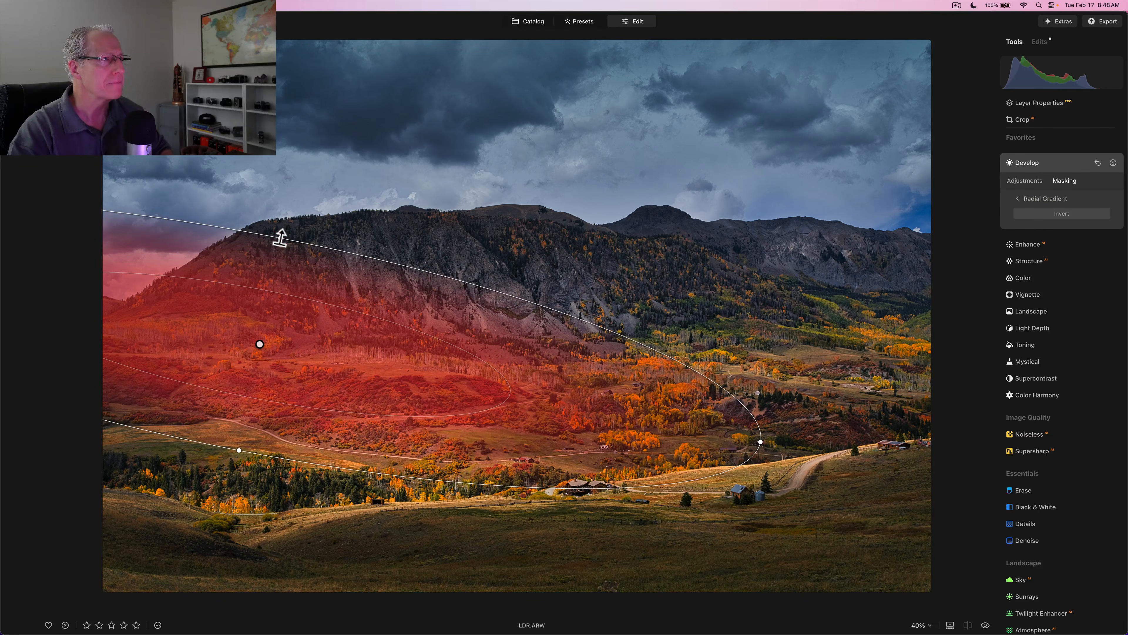
drag(264, 320, 272, 307)
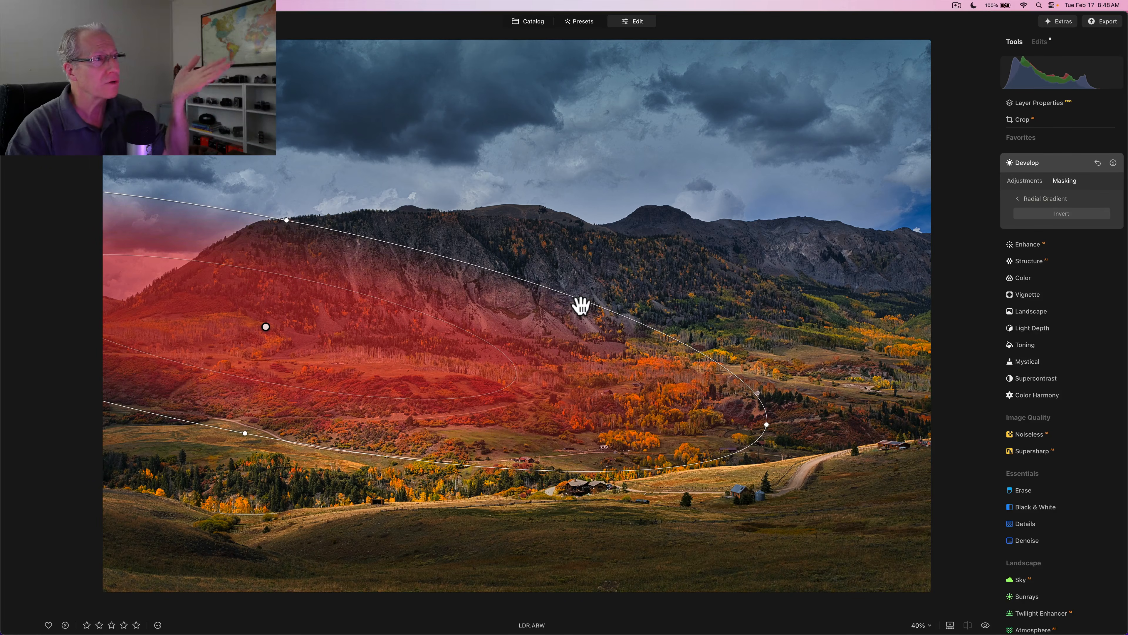
Brighten and warm the masked area with Exposure 0.41, Temperature 6 and Tint 56.
click(1022, 181)
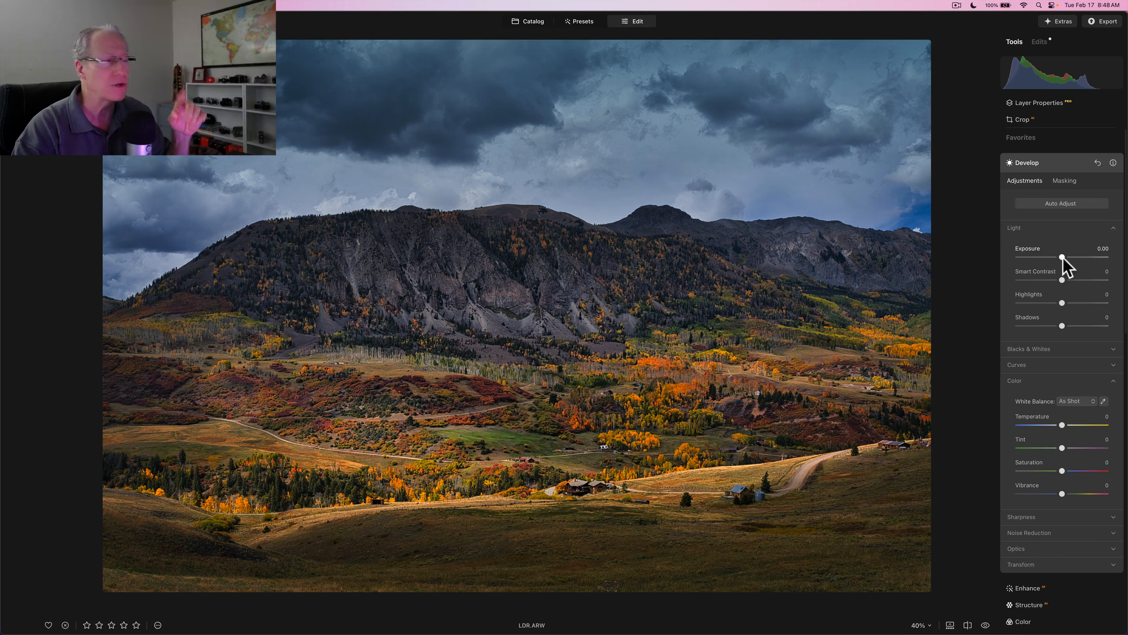
drag(1063, 256, 1066, 257)
drag(1062, 424, 1087, 447)
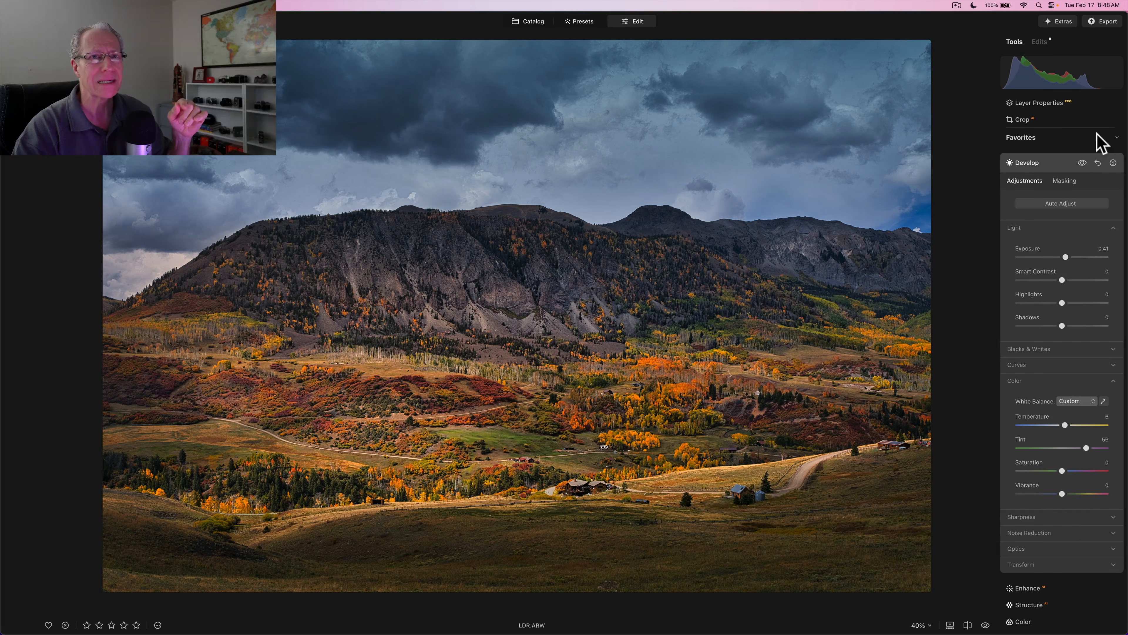
Compare the photo with and without the masked Develop adjustments, and close the Develop tool.
click(1082, 163)
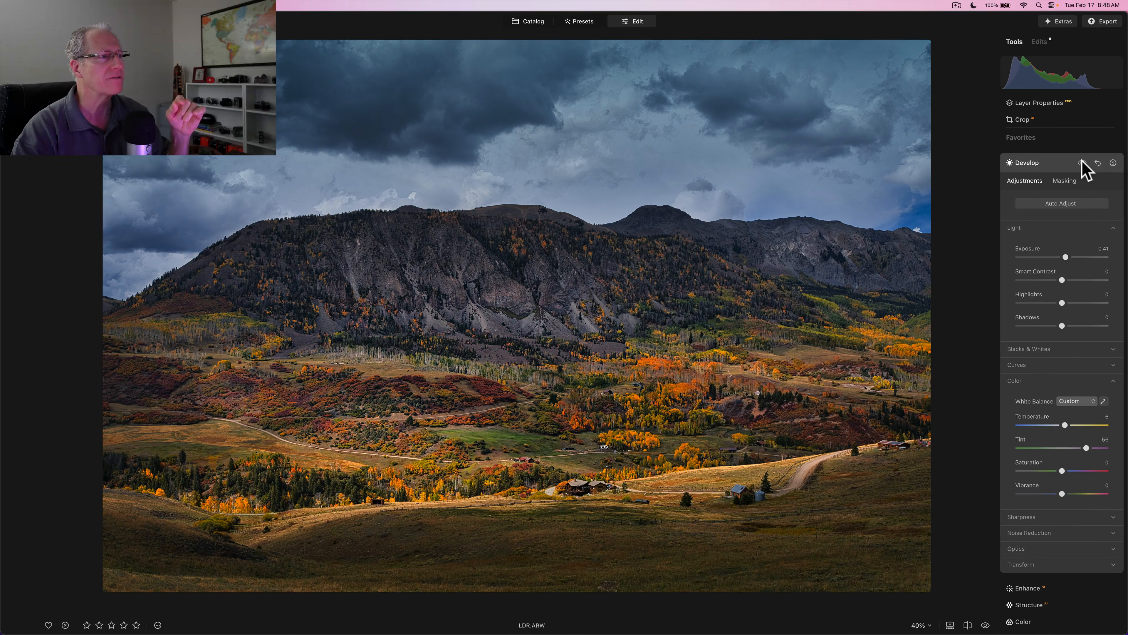
click(1082, 163)
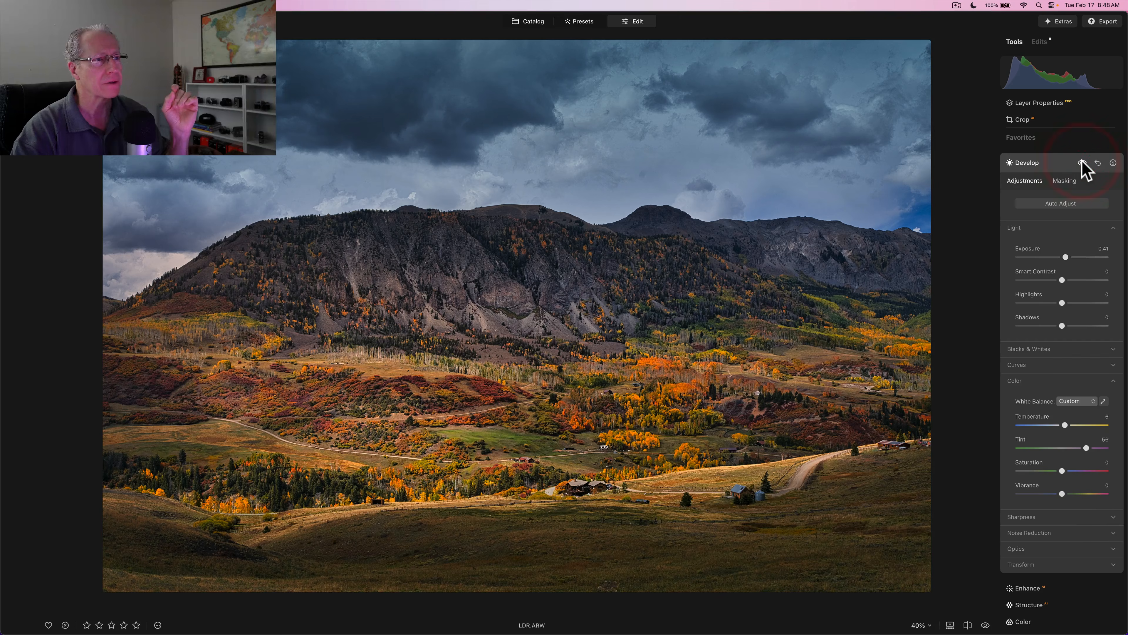
click(1082, 163)
click(1083, 163)
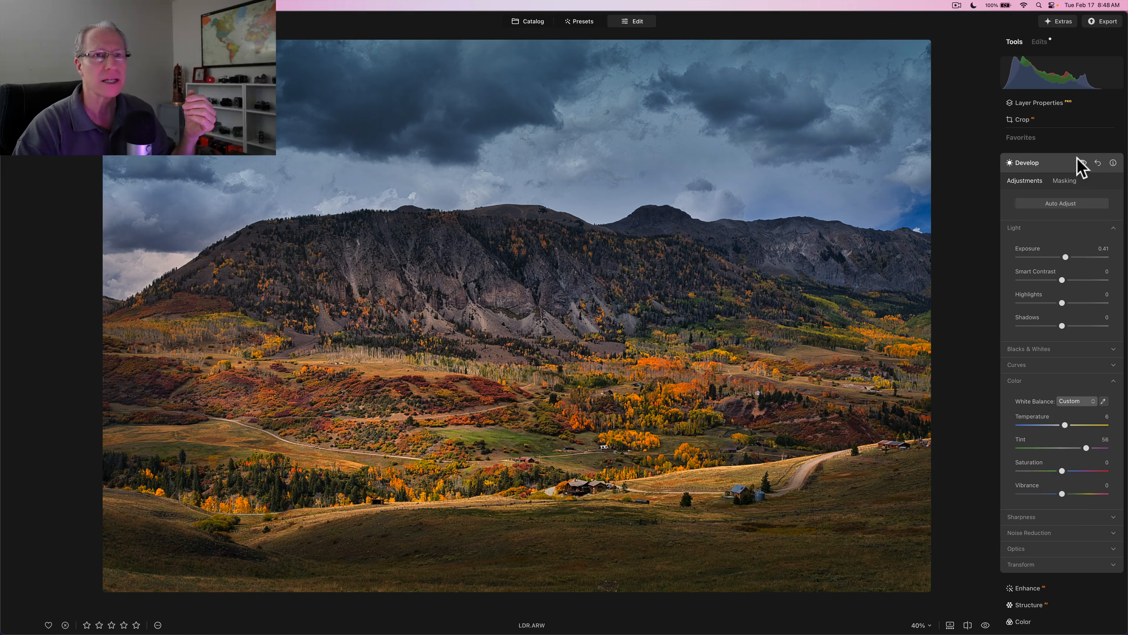
click(1057, 165)
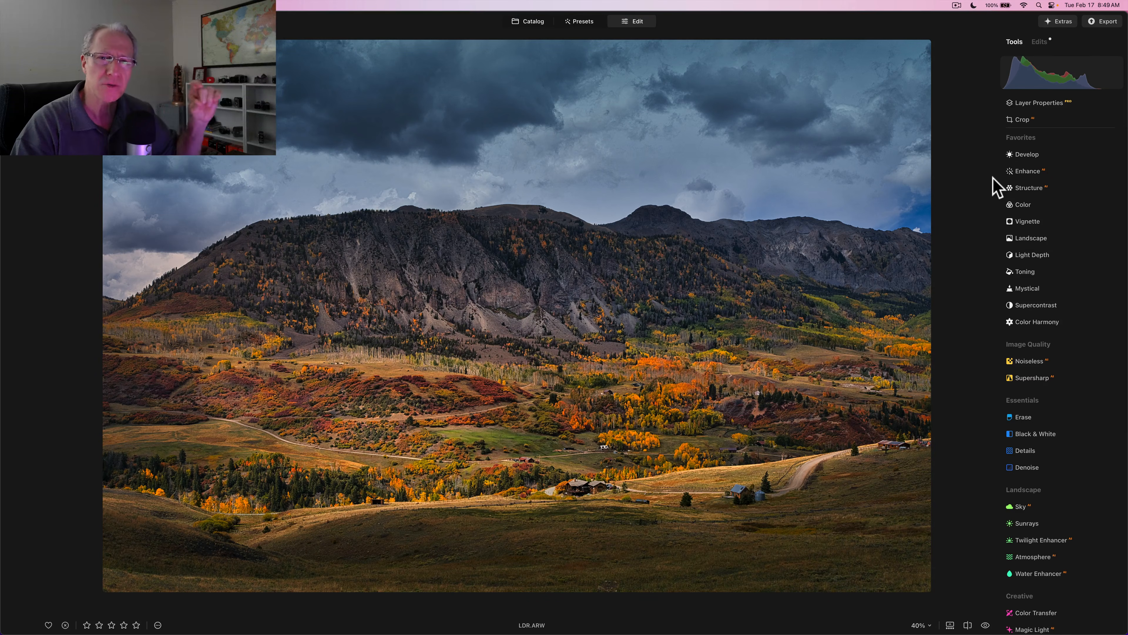
Compare the finished edit twice against the original photo.
key(backslash)
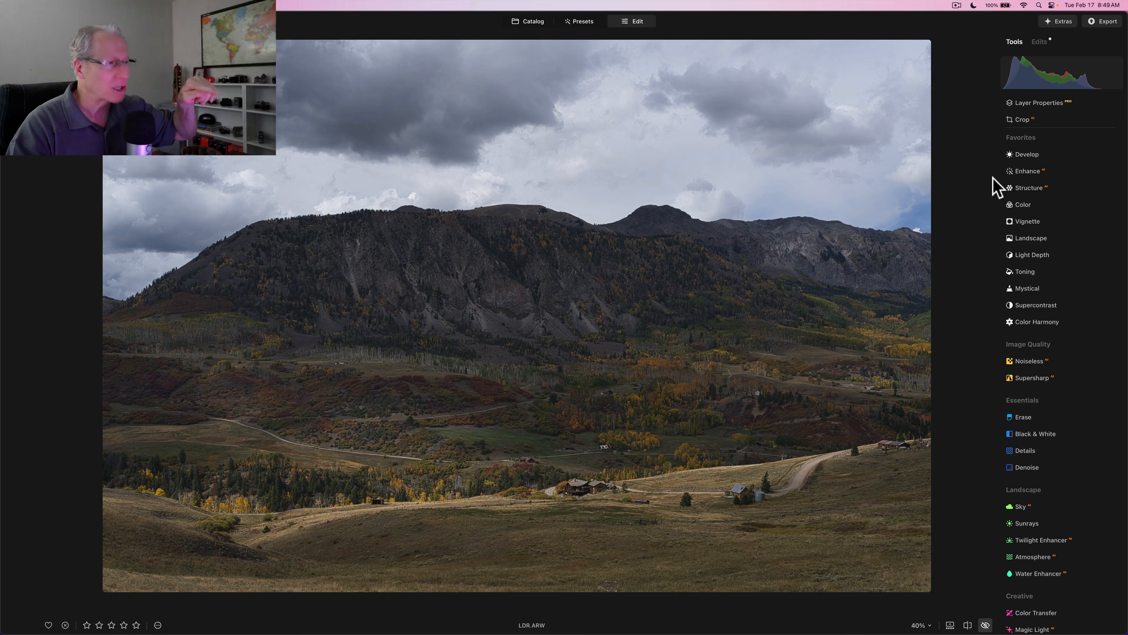
key(backslash)
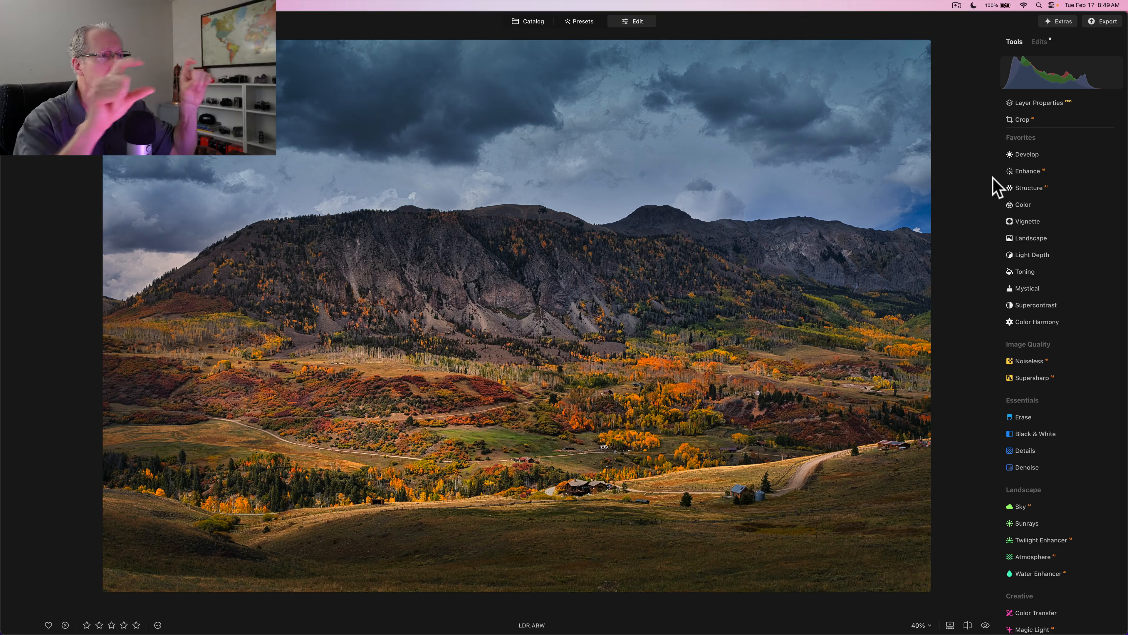
key(backslash)
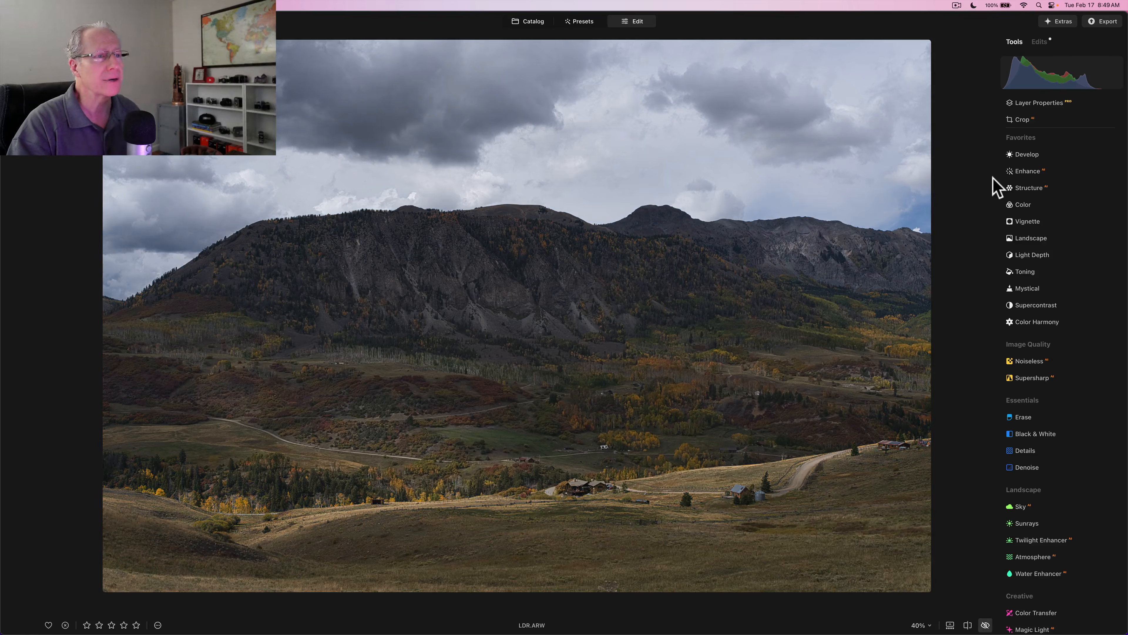
key(backslash)
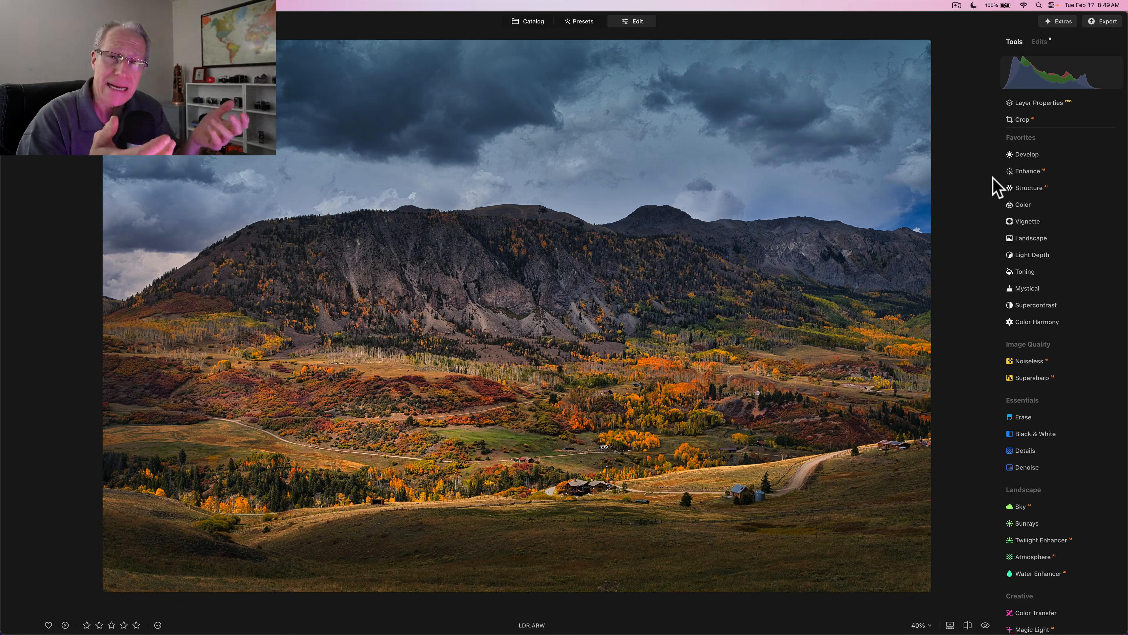